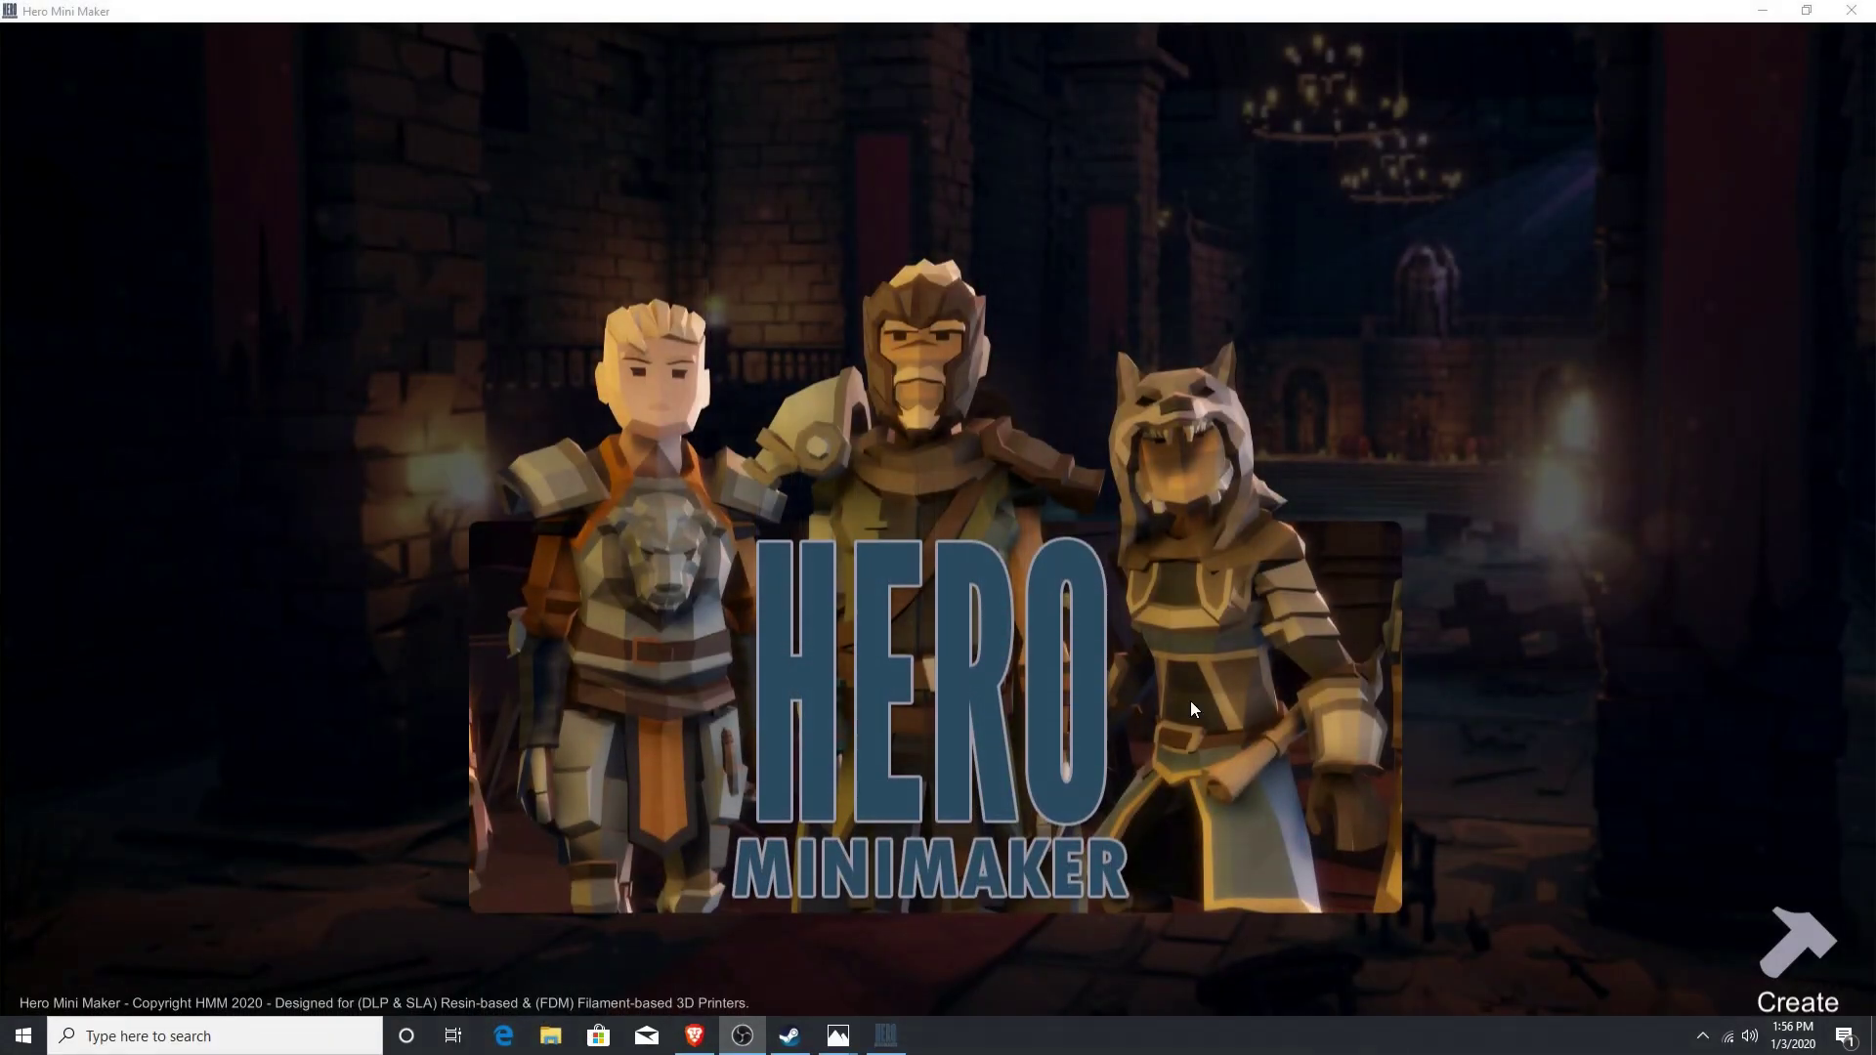
# Step: Start a new miniature and turn it sideways and back to inspect the default figure
pyautogui.click(1786, 943)
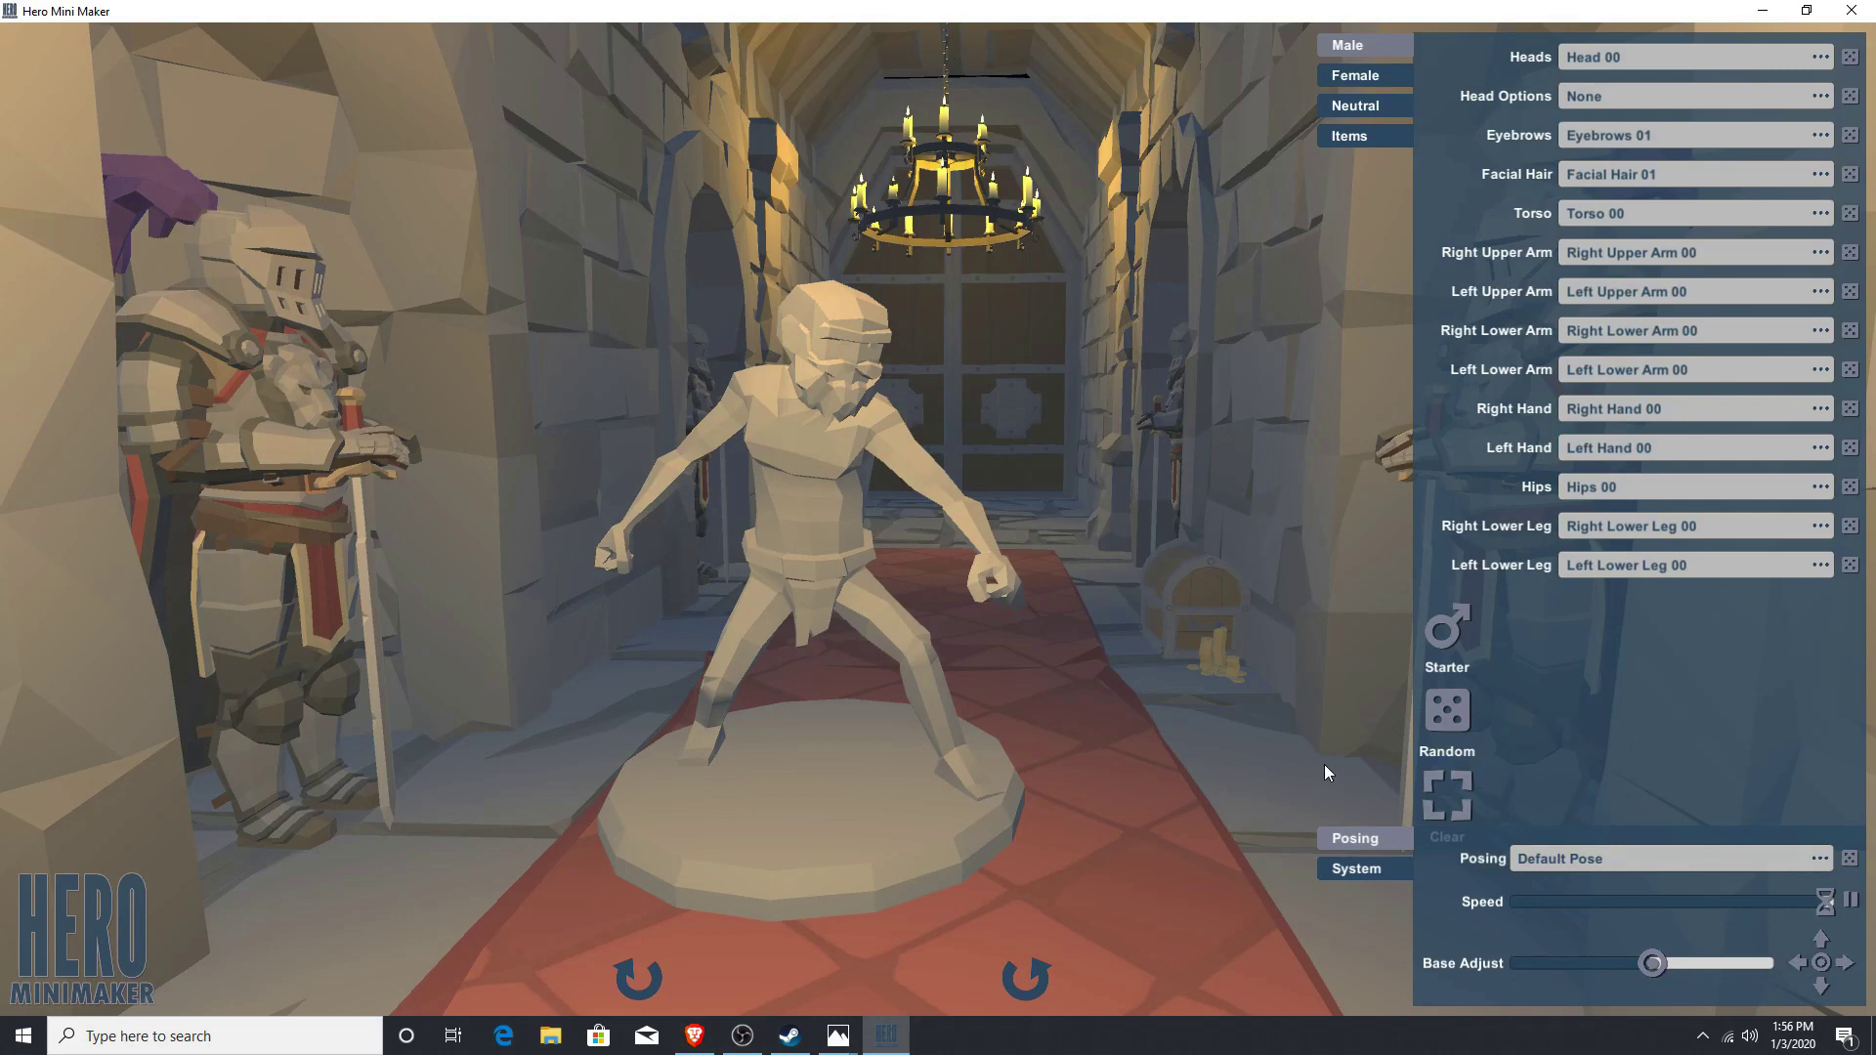
pyautogui.click(1045, 967)
pyautogui.click(643, 977)
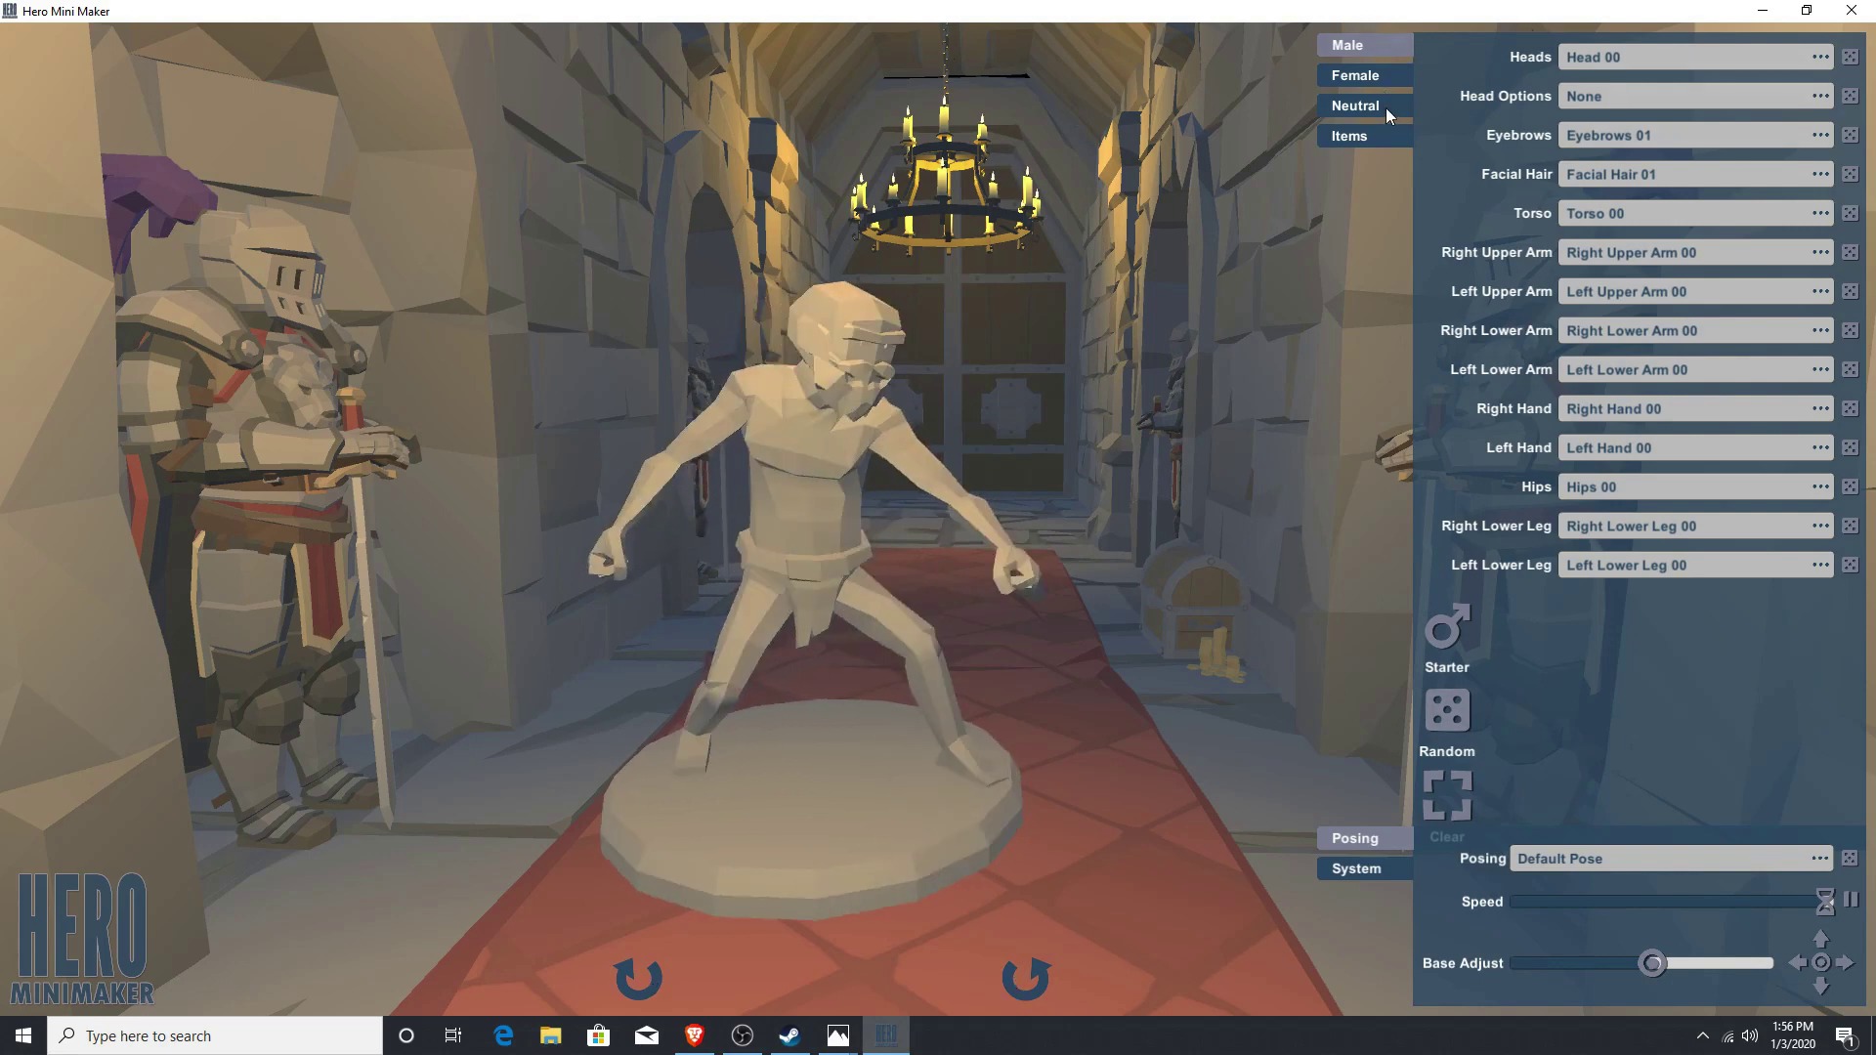
pyautogui.click(1363, 138)
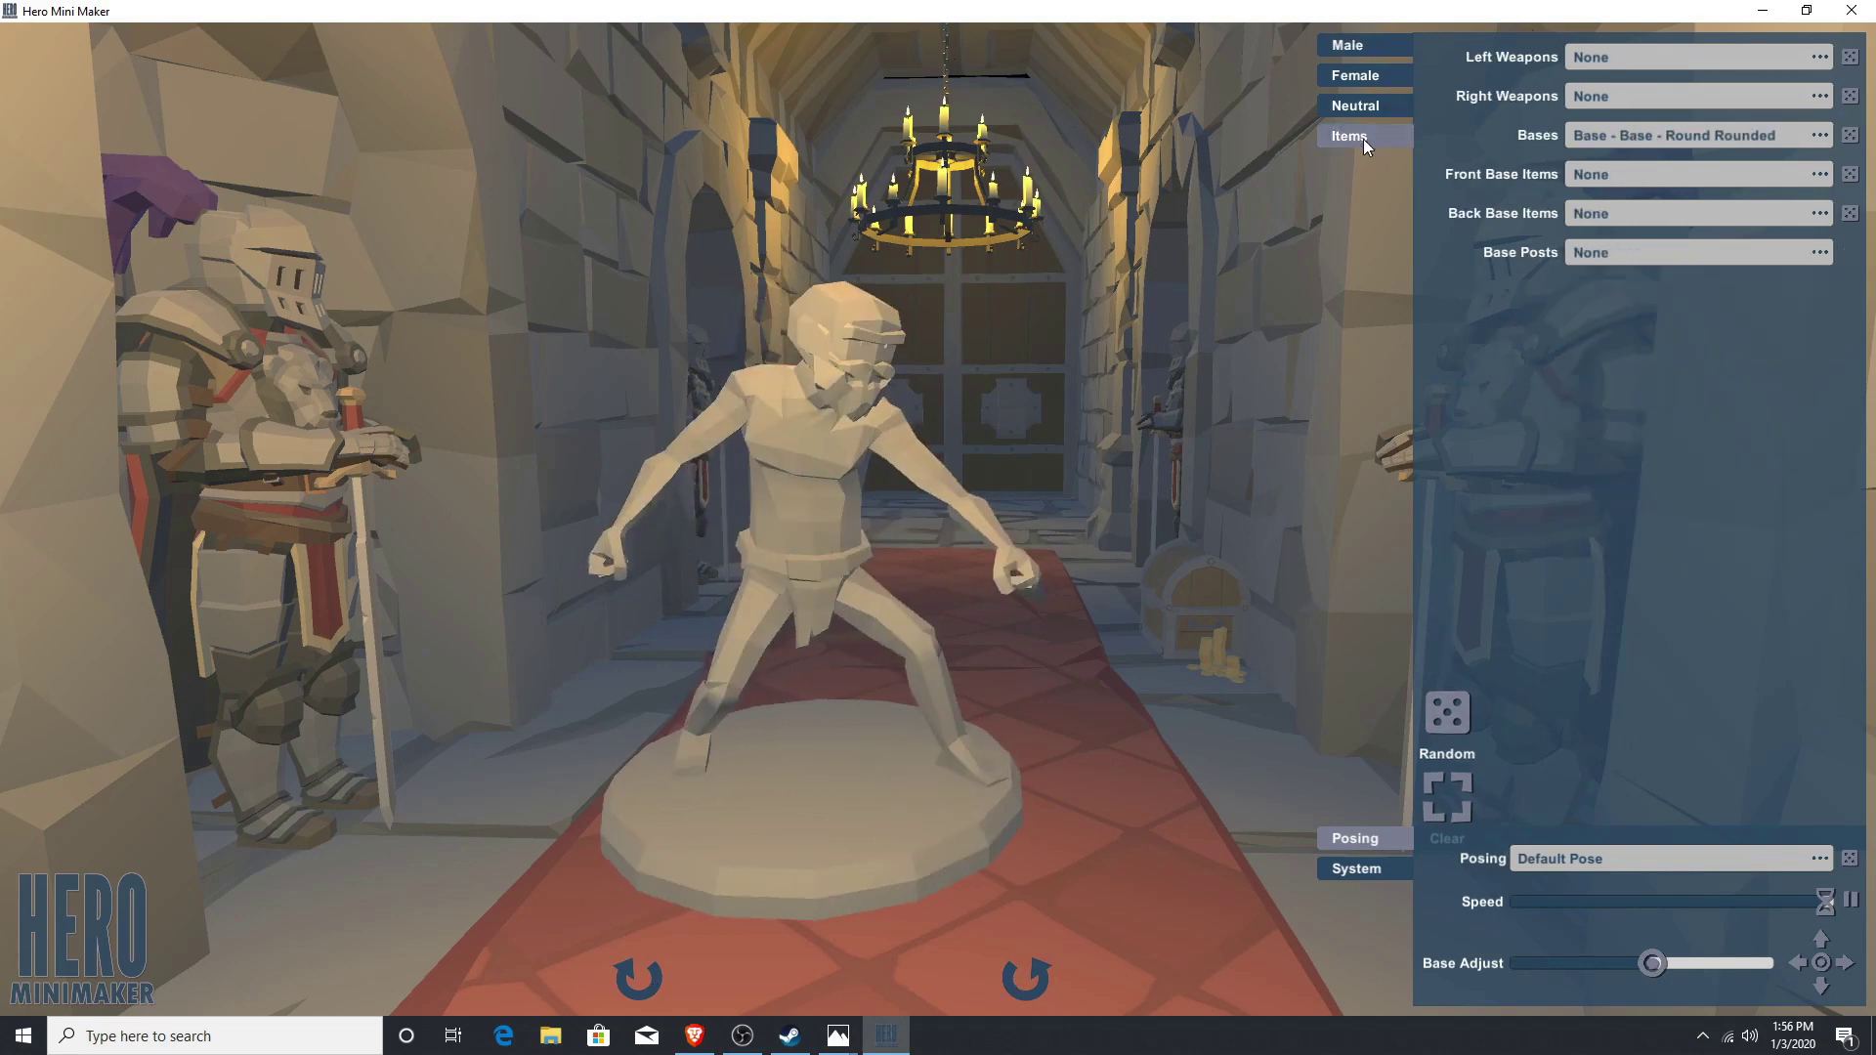
pyautogui.click(1352, 43)
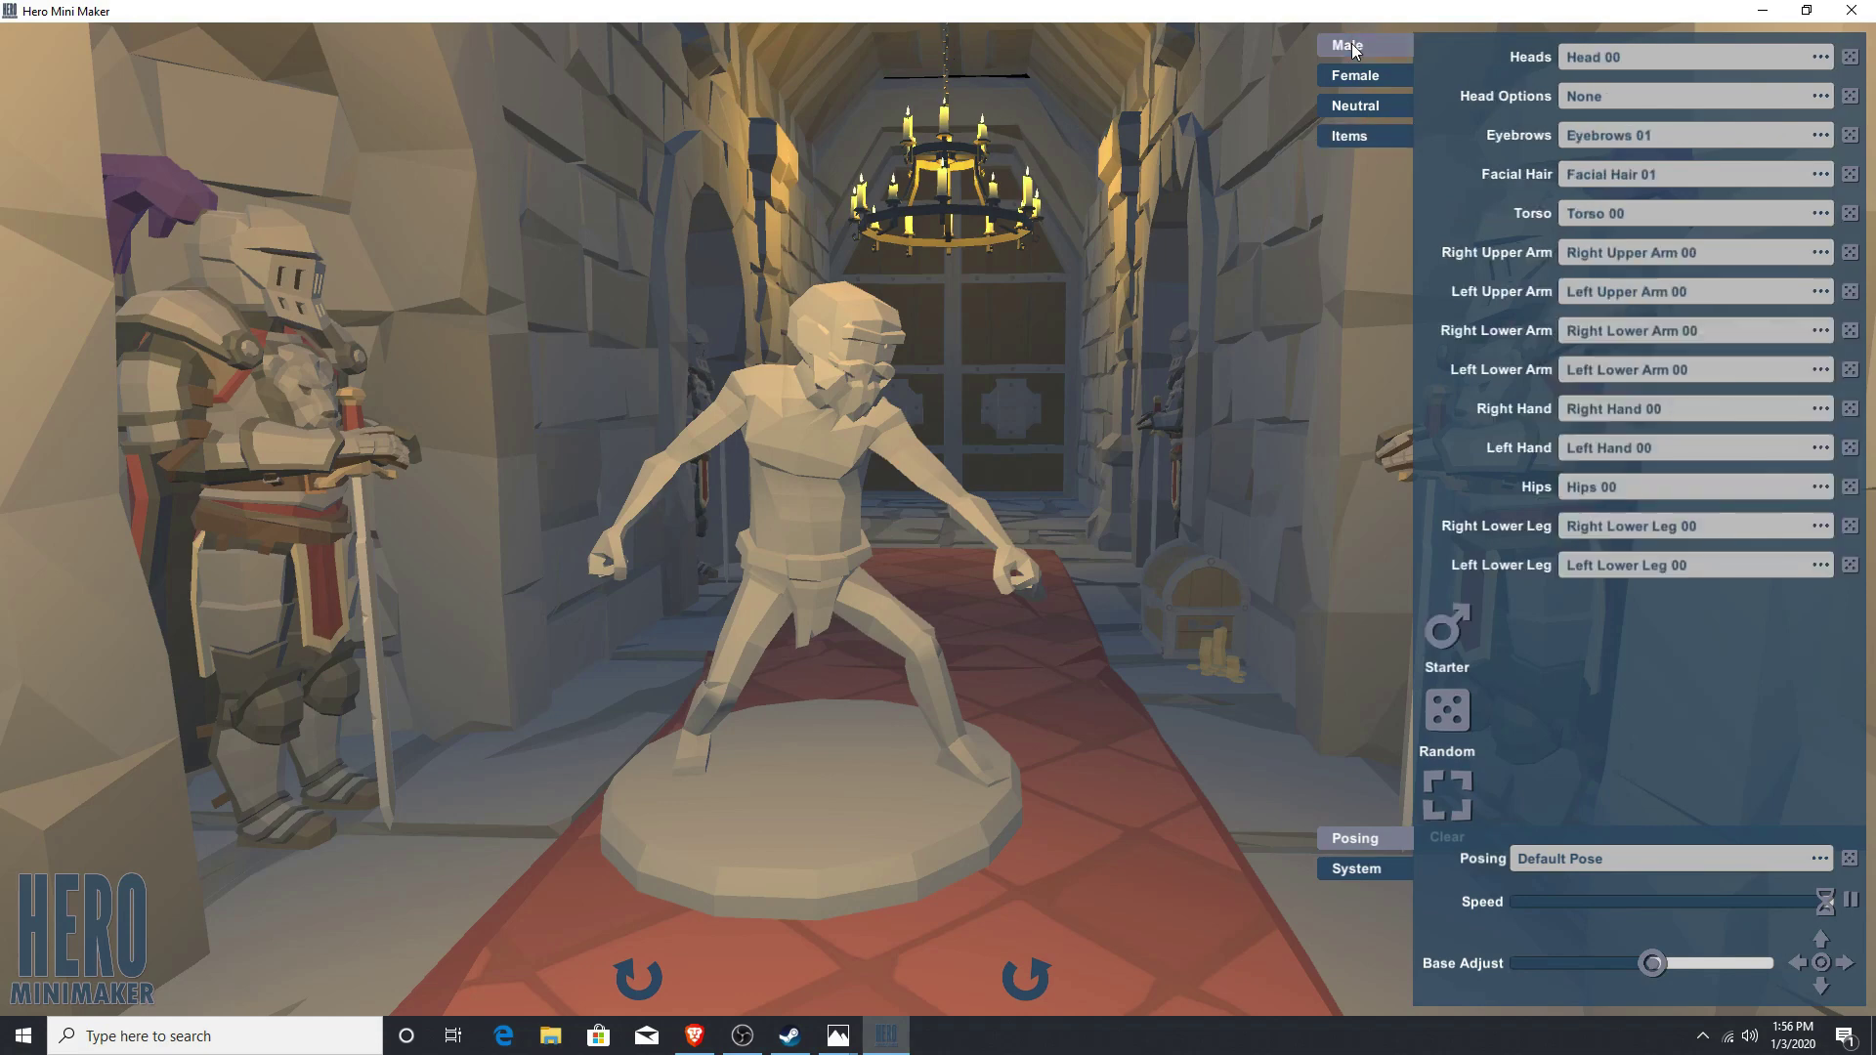
# Step: Randomize the head, helmet, eyebrows, facial hair and torso slots one at a time
pyautogui.click(1850, 57)
pyautogui.click(1850, 96)
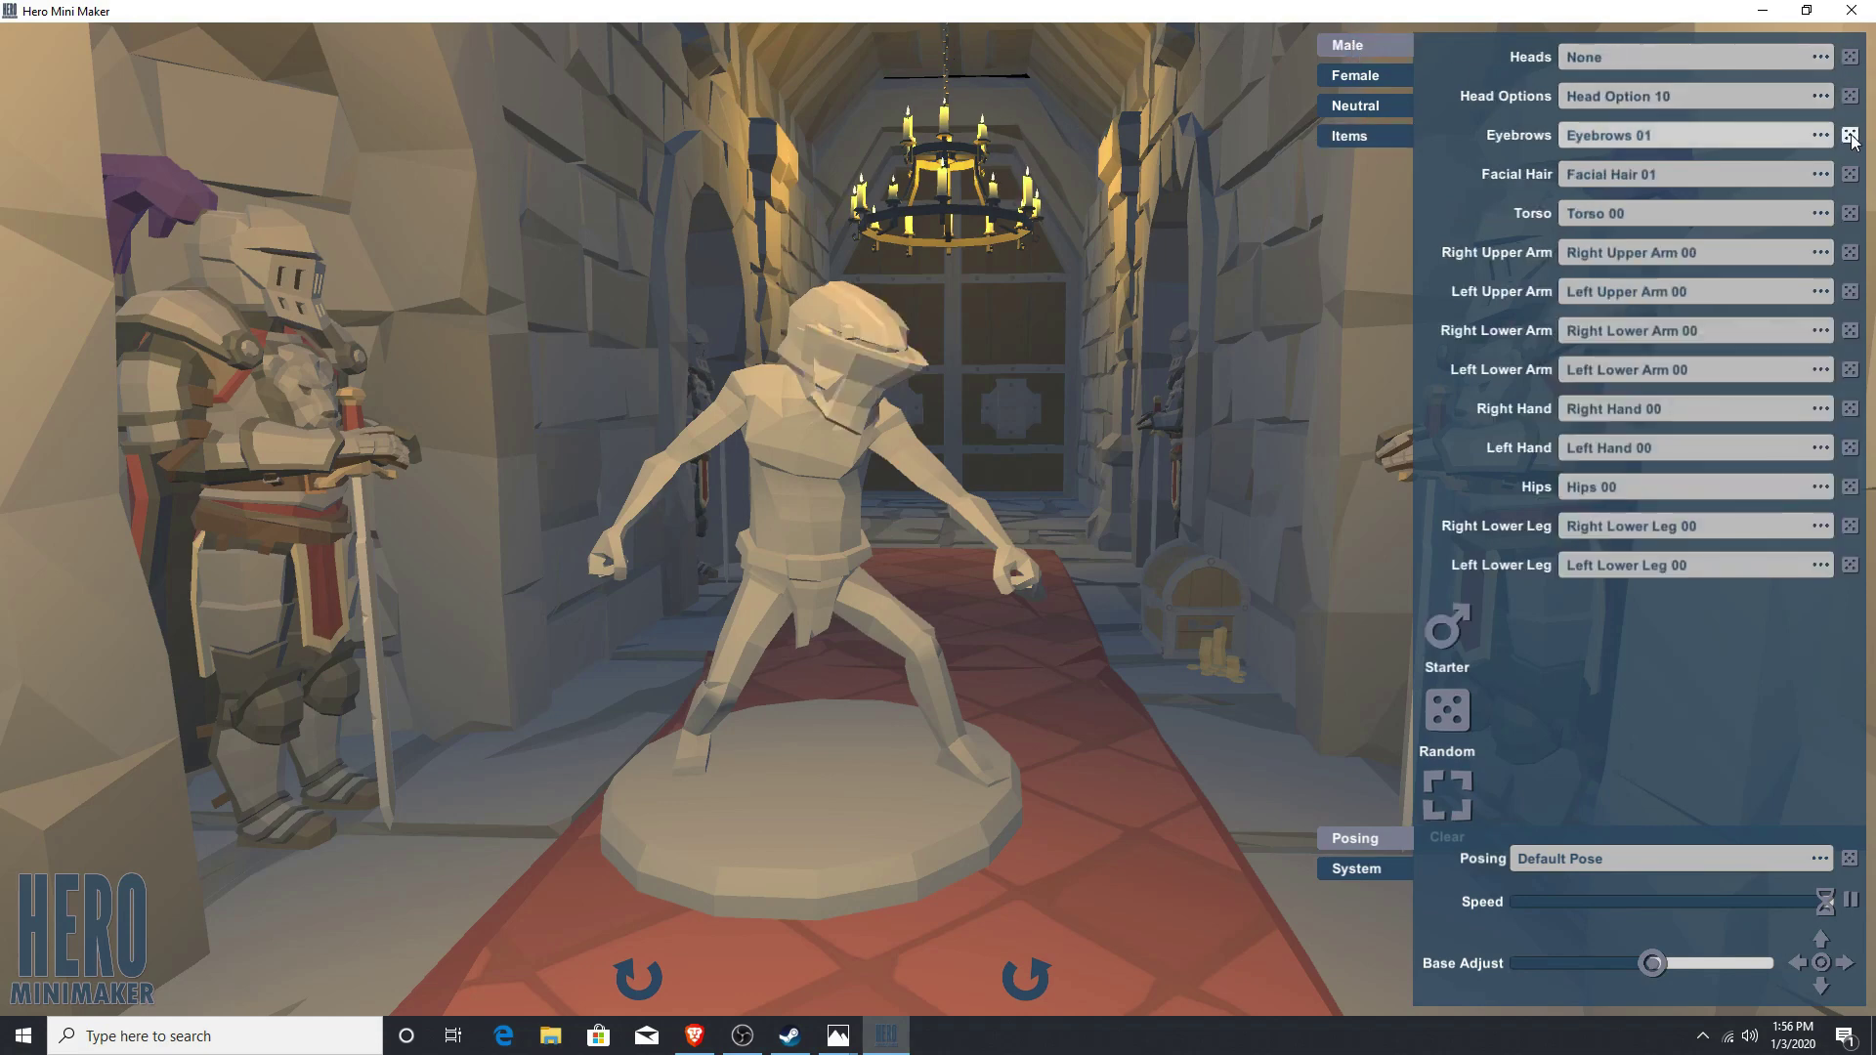
pyautogui.click(1850, 135)
pyautogui.click(1850, 174)
pyautogui.click(1850, 213)
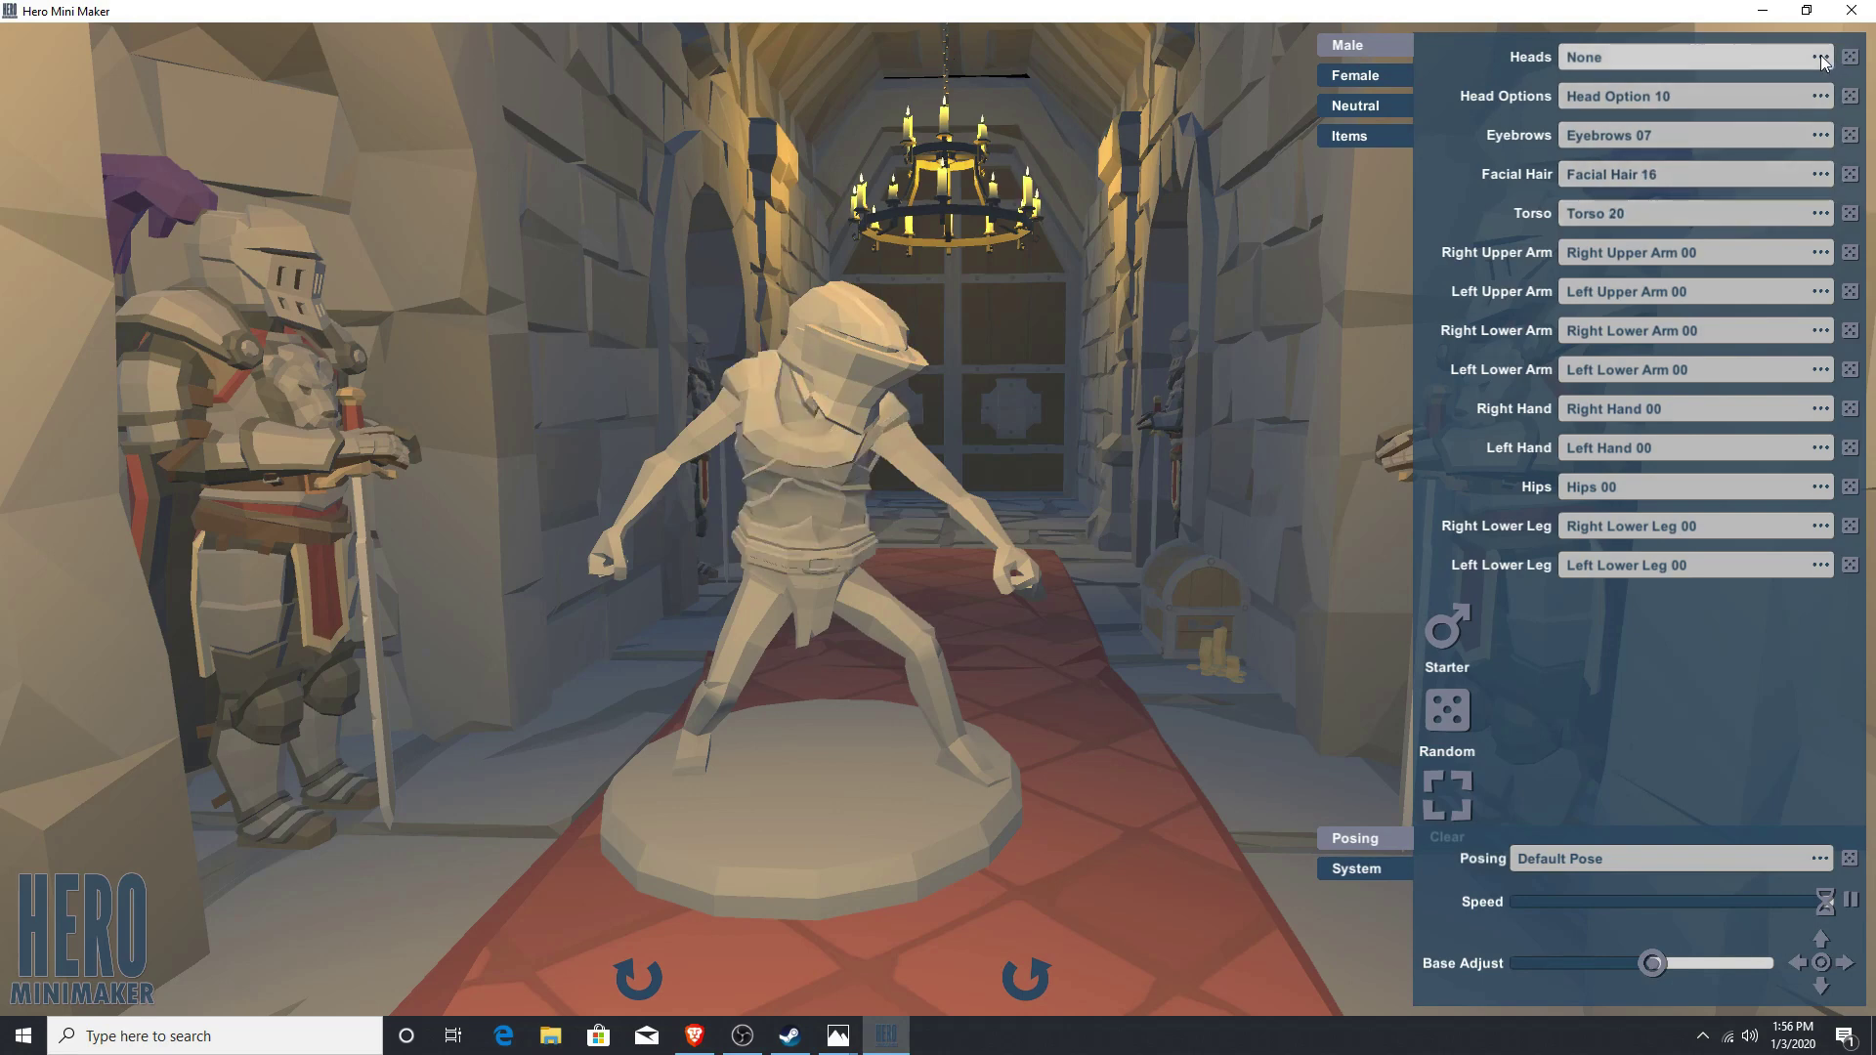
pyautogui.click(1821, 57)
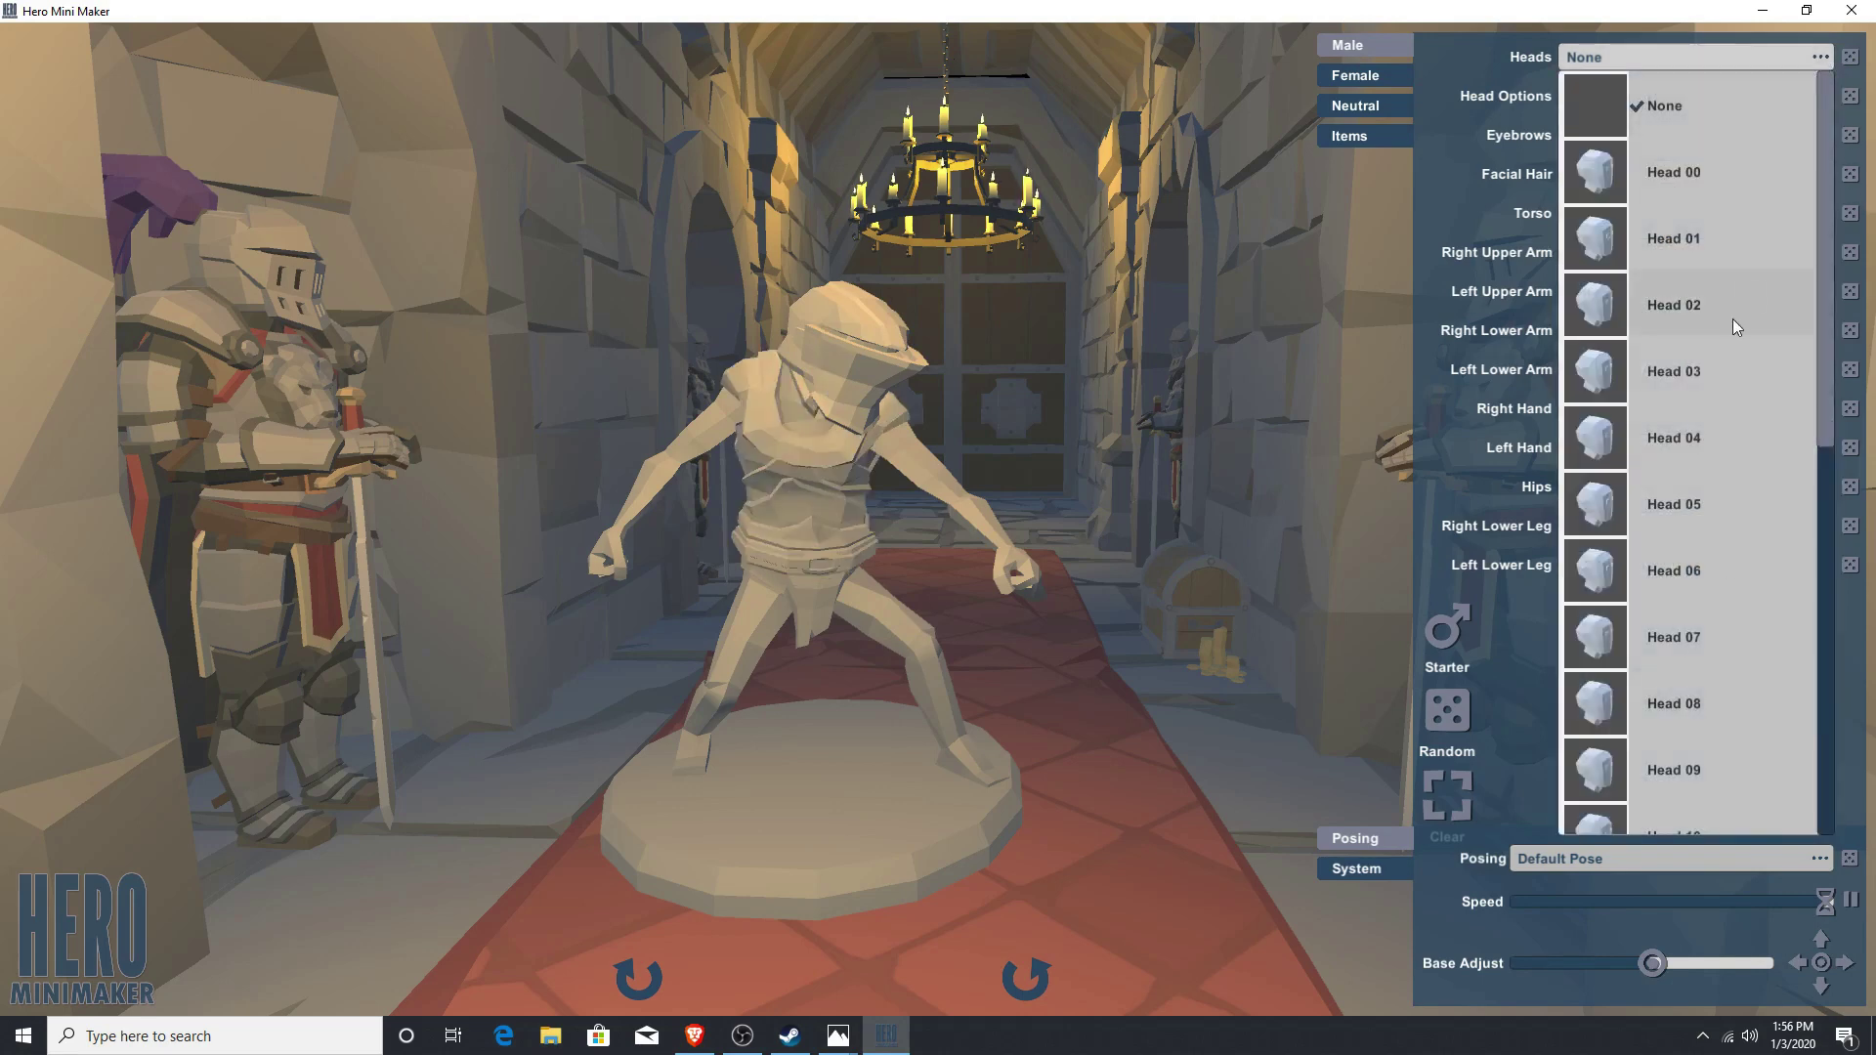
pyautogui.click(1522, 607)
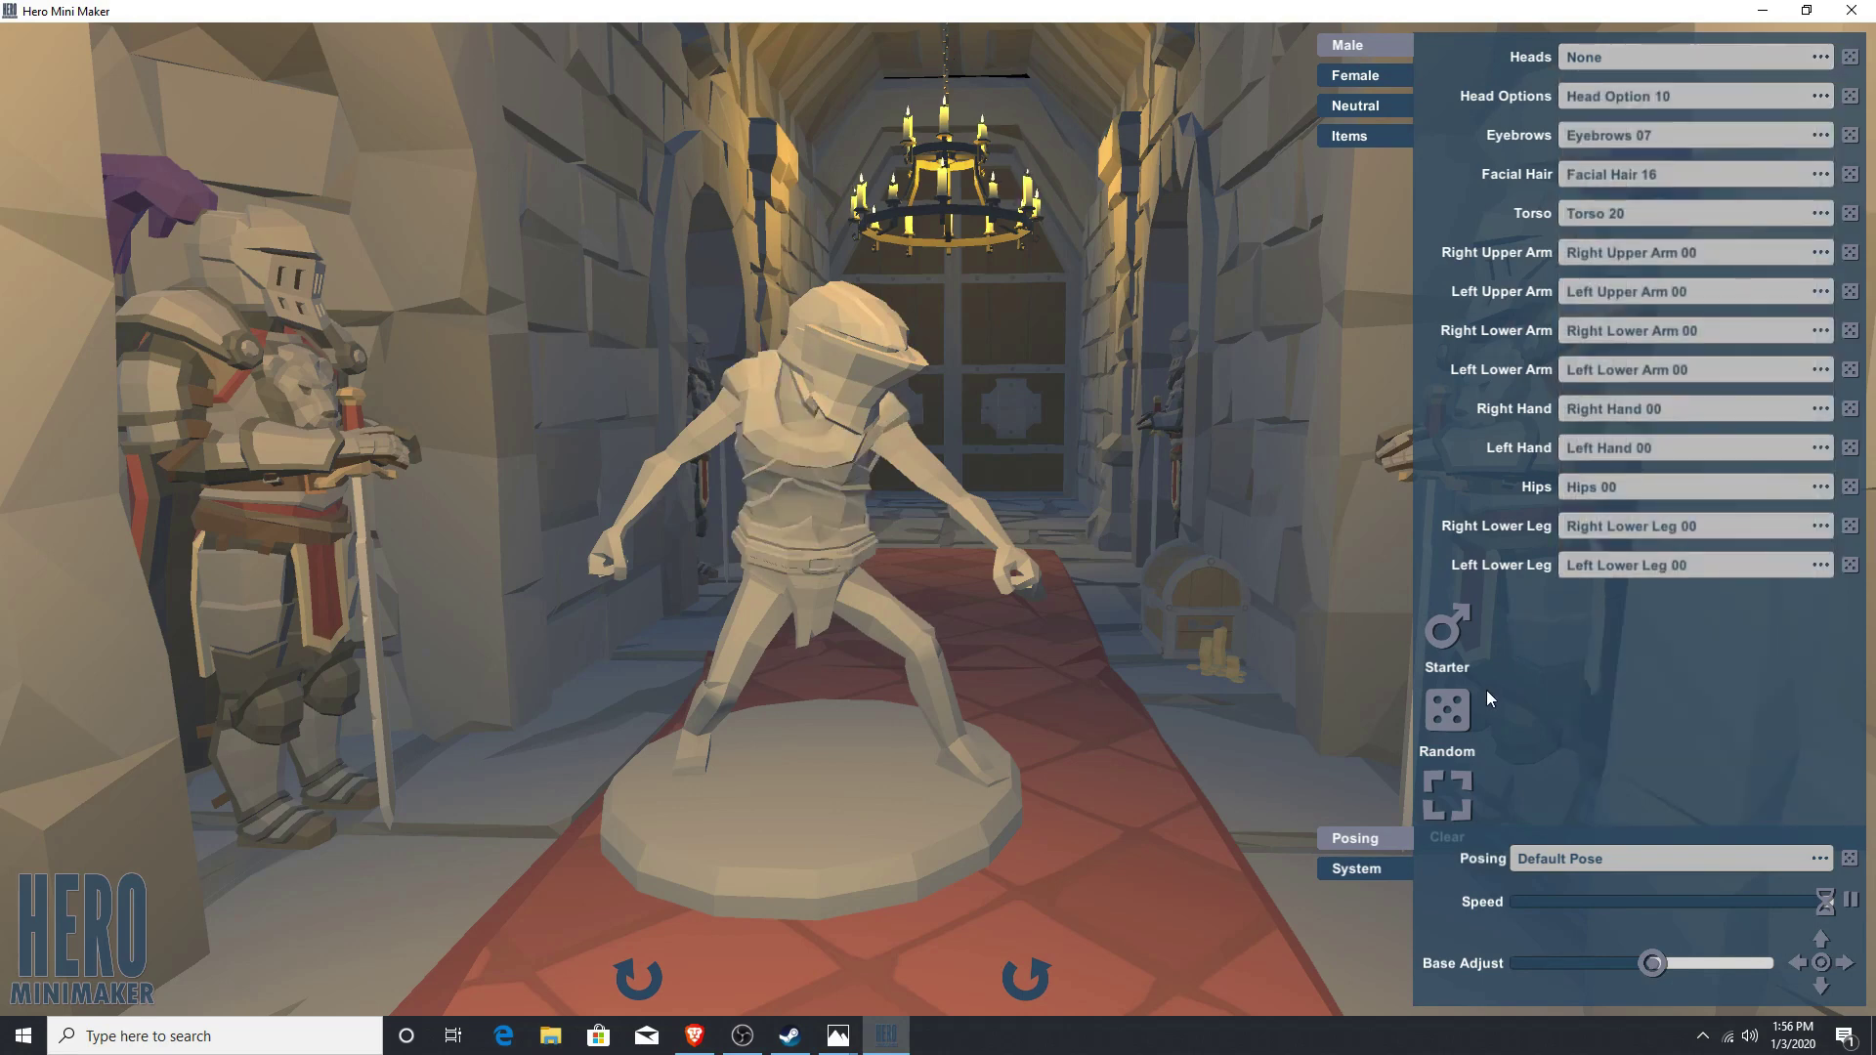
# Step: Randomize all male body parts repeatedly until the figure has Head 08 and Torso 06
pyautogui.click(1447, 711)
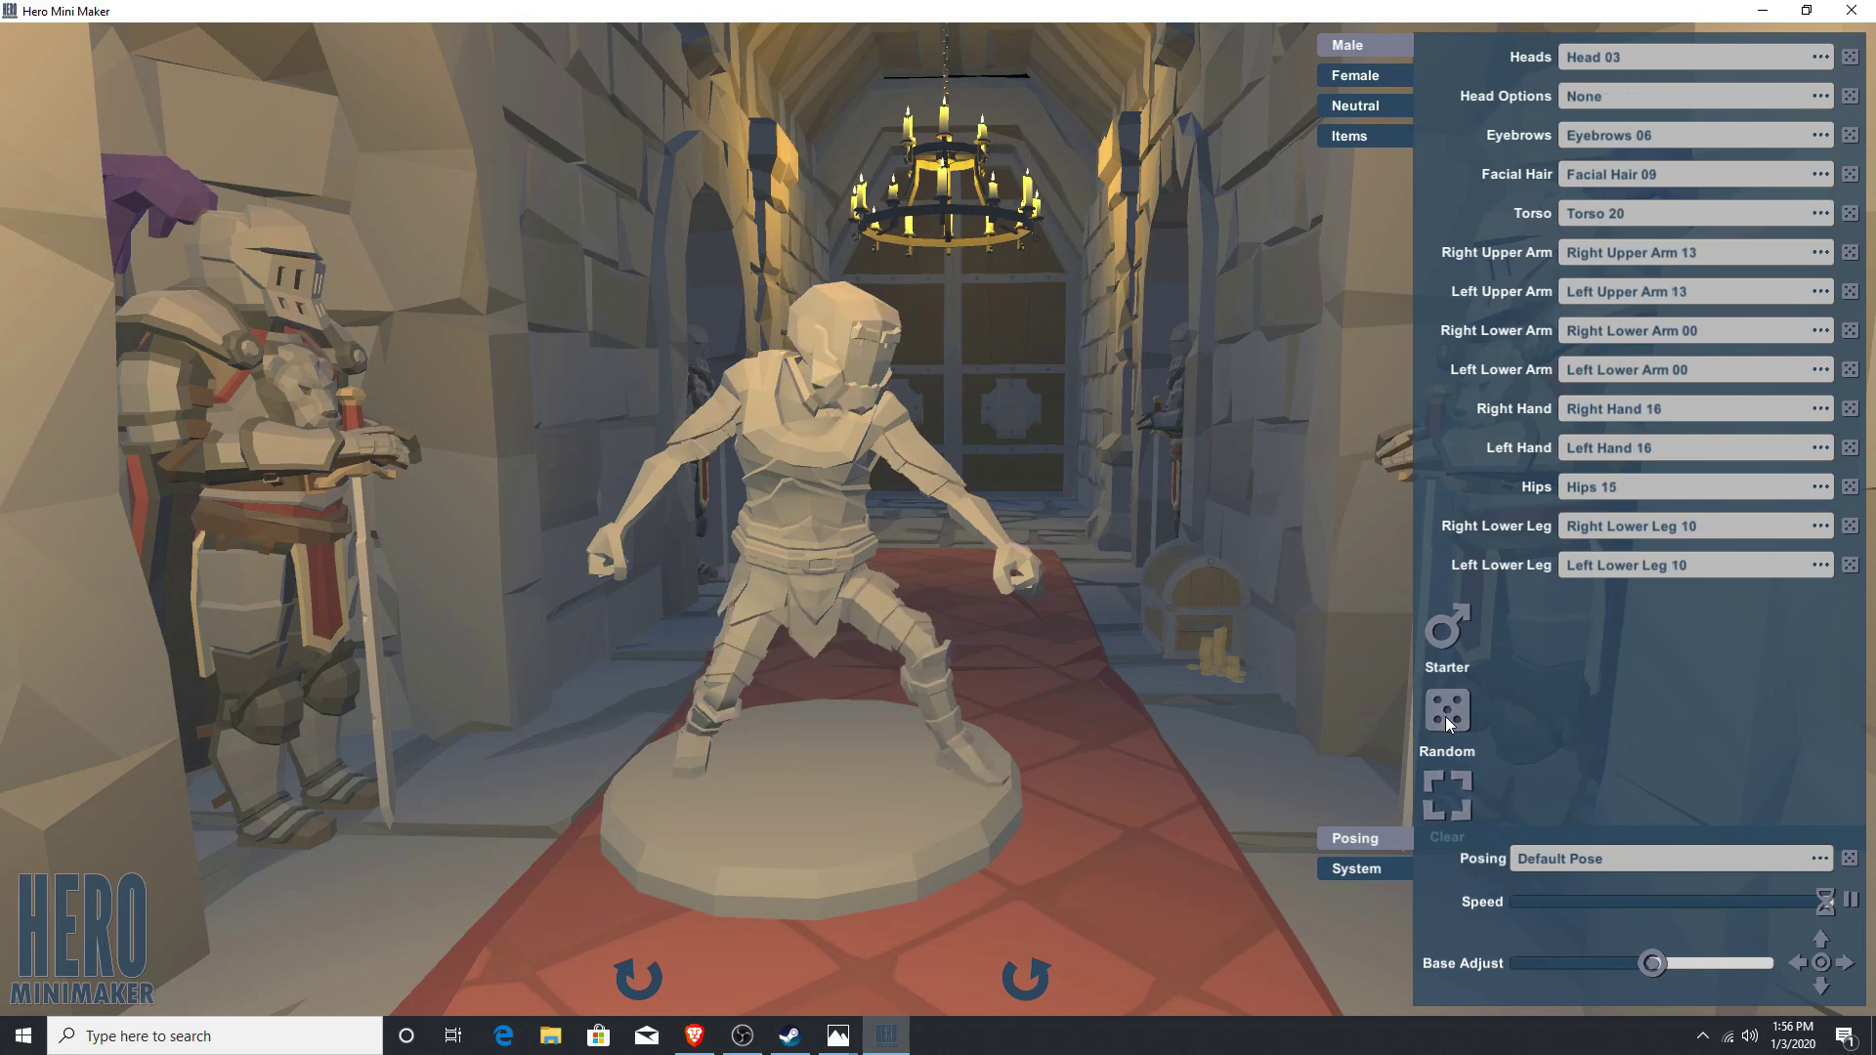
pyautogui.click(1445, 717)
pyautogui.click(1445, 718)
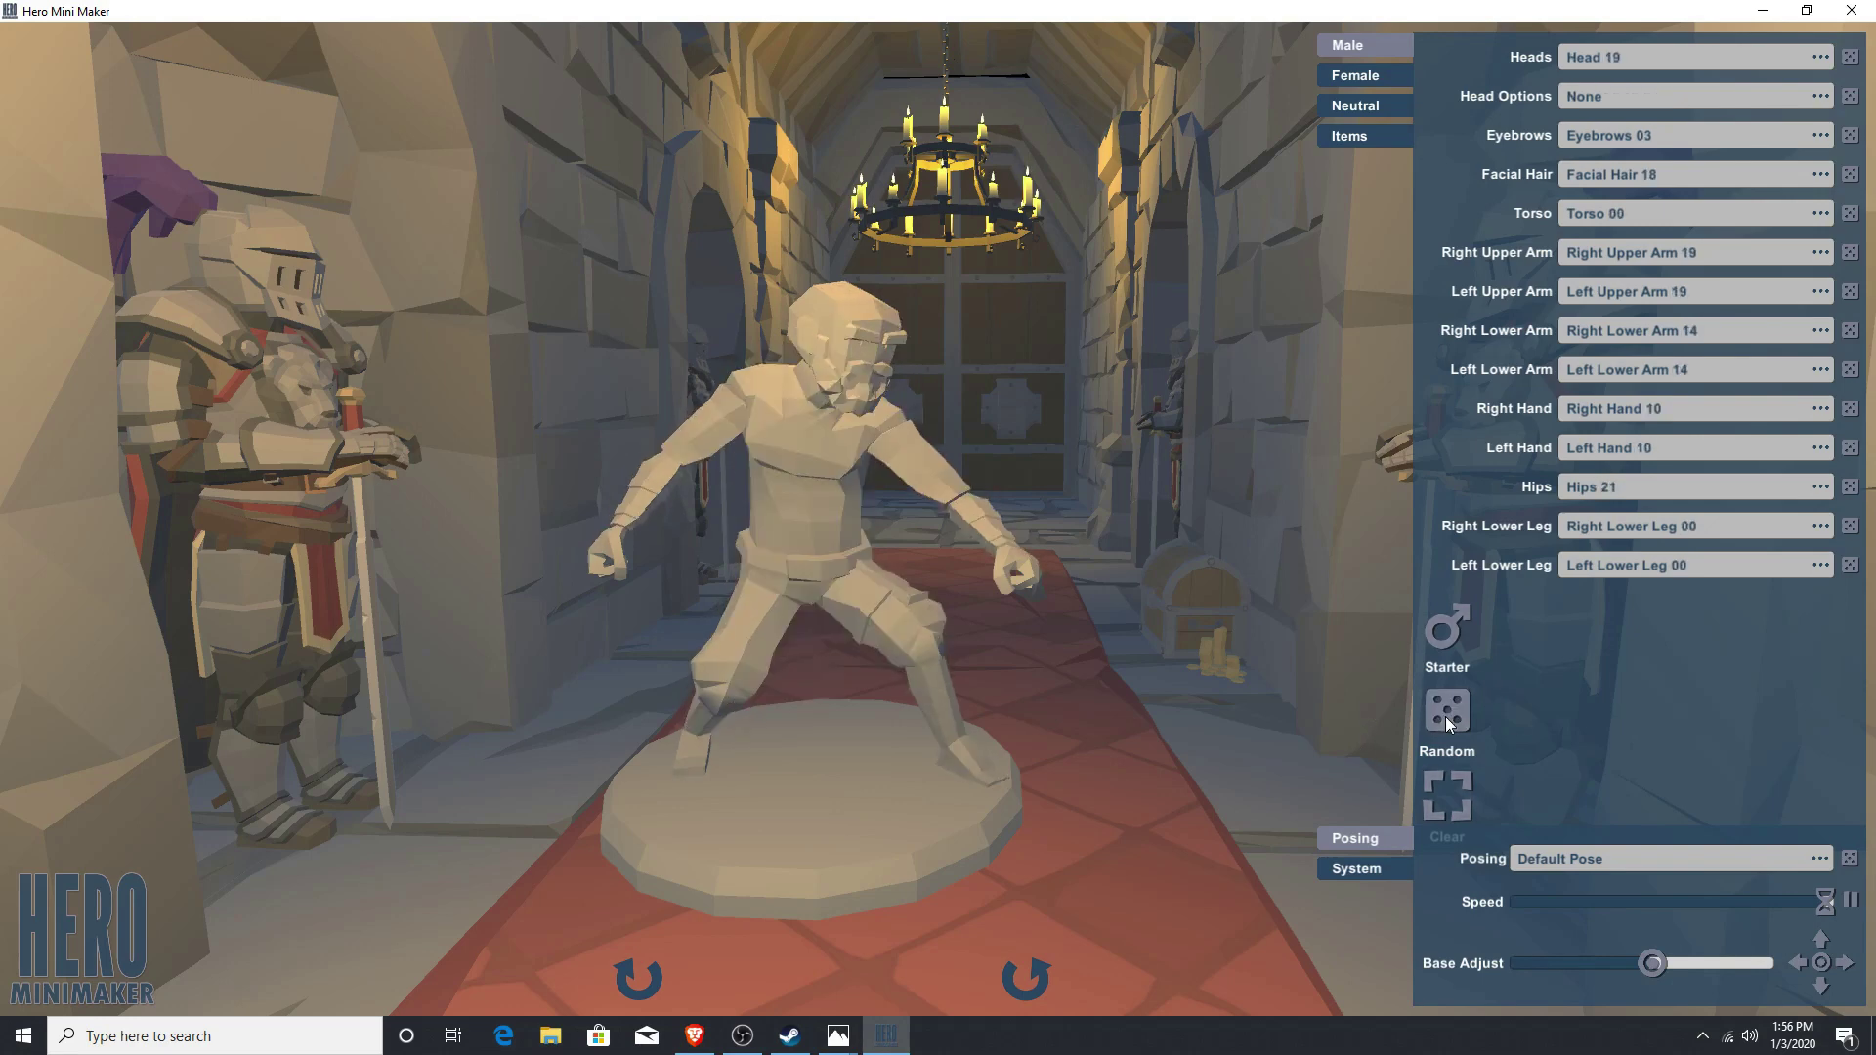
pyautogui.click(1446, 717)
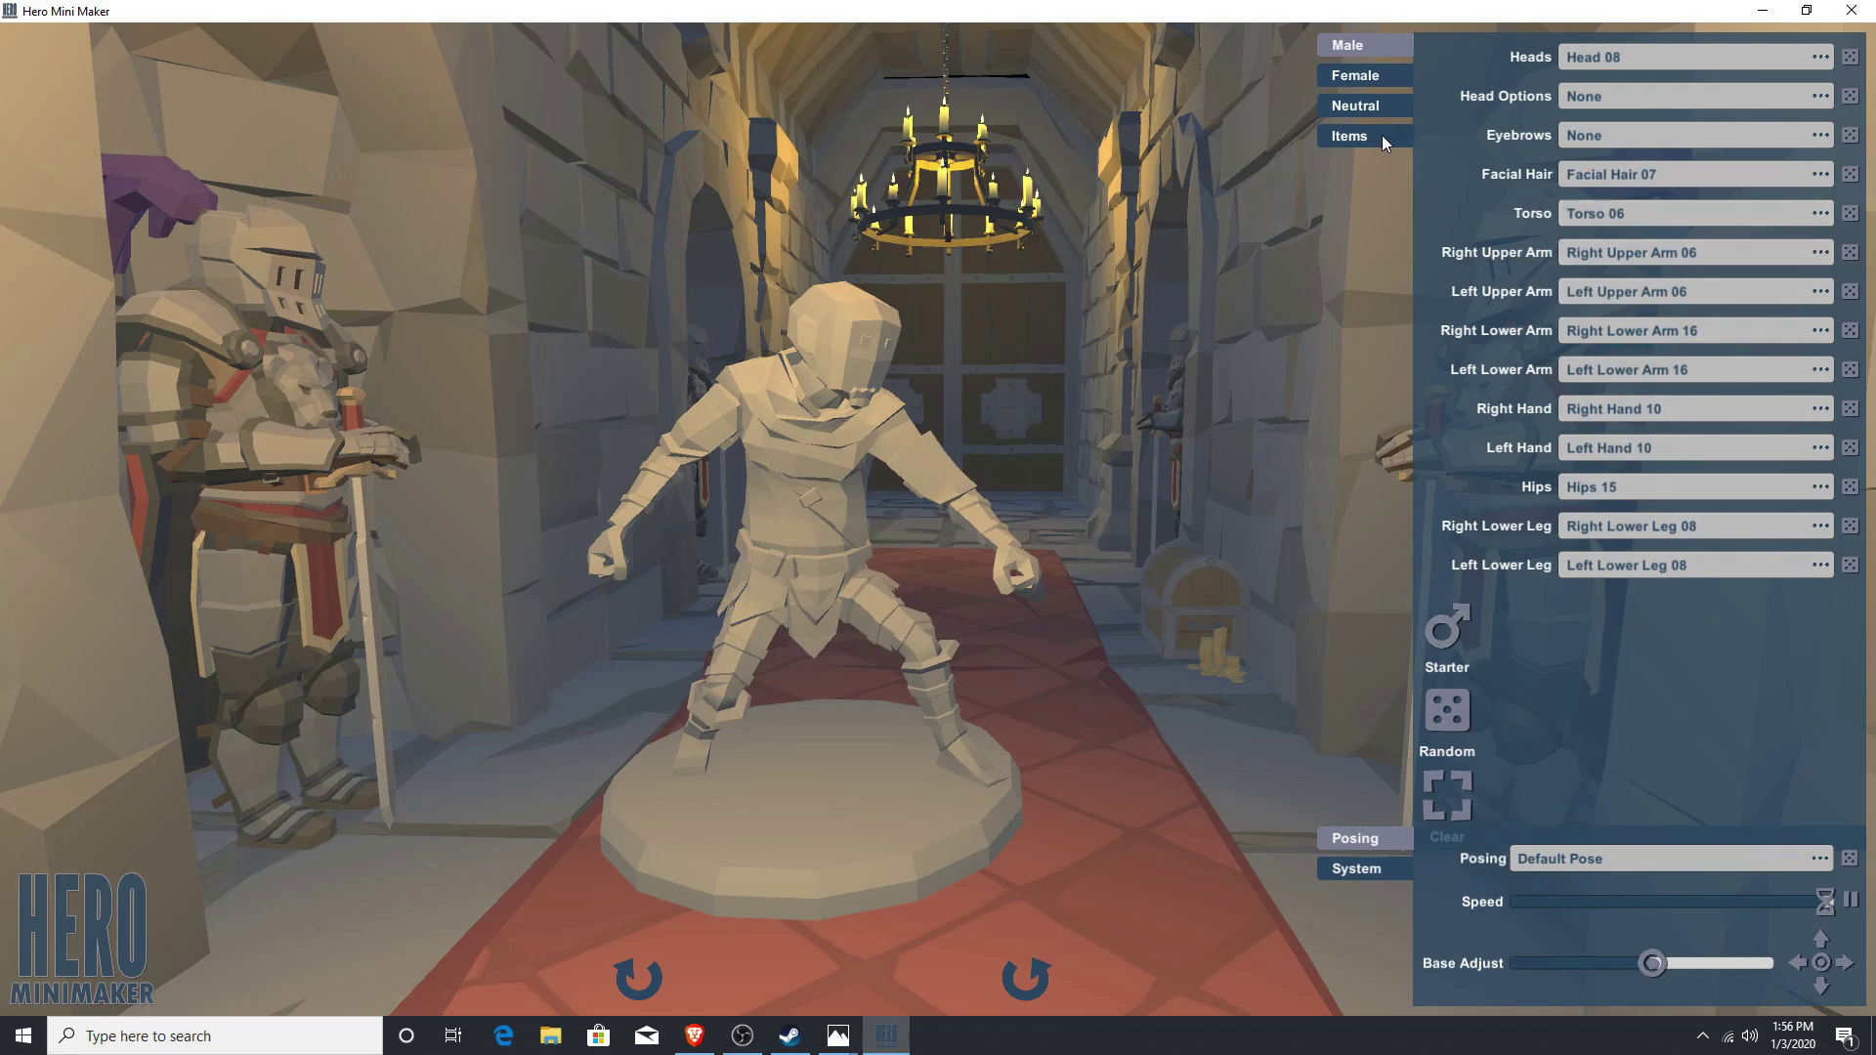
pyautogui.click(1382, 142)
# Step: Randomize weapons and base items until the figure holds Weapon 00 and Weapon 42 on the Border base
pyautogui.click(1450, 719)
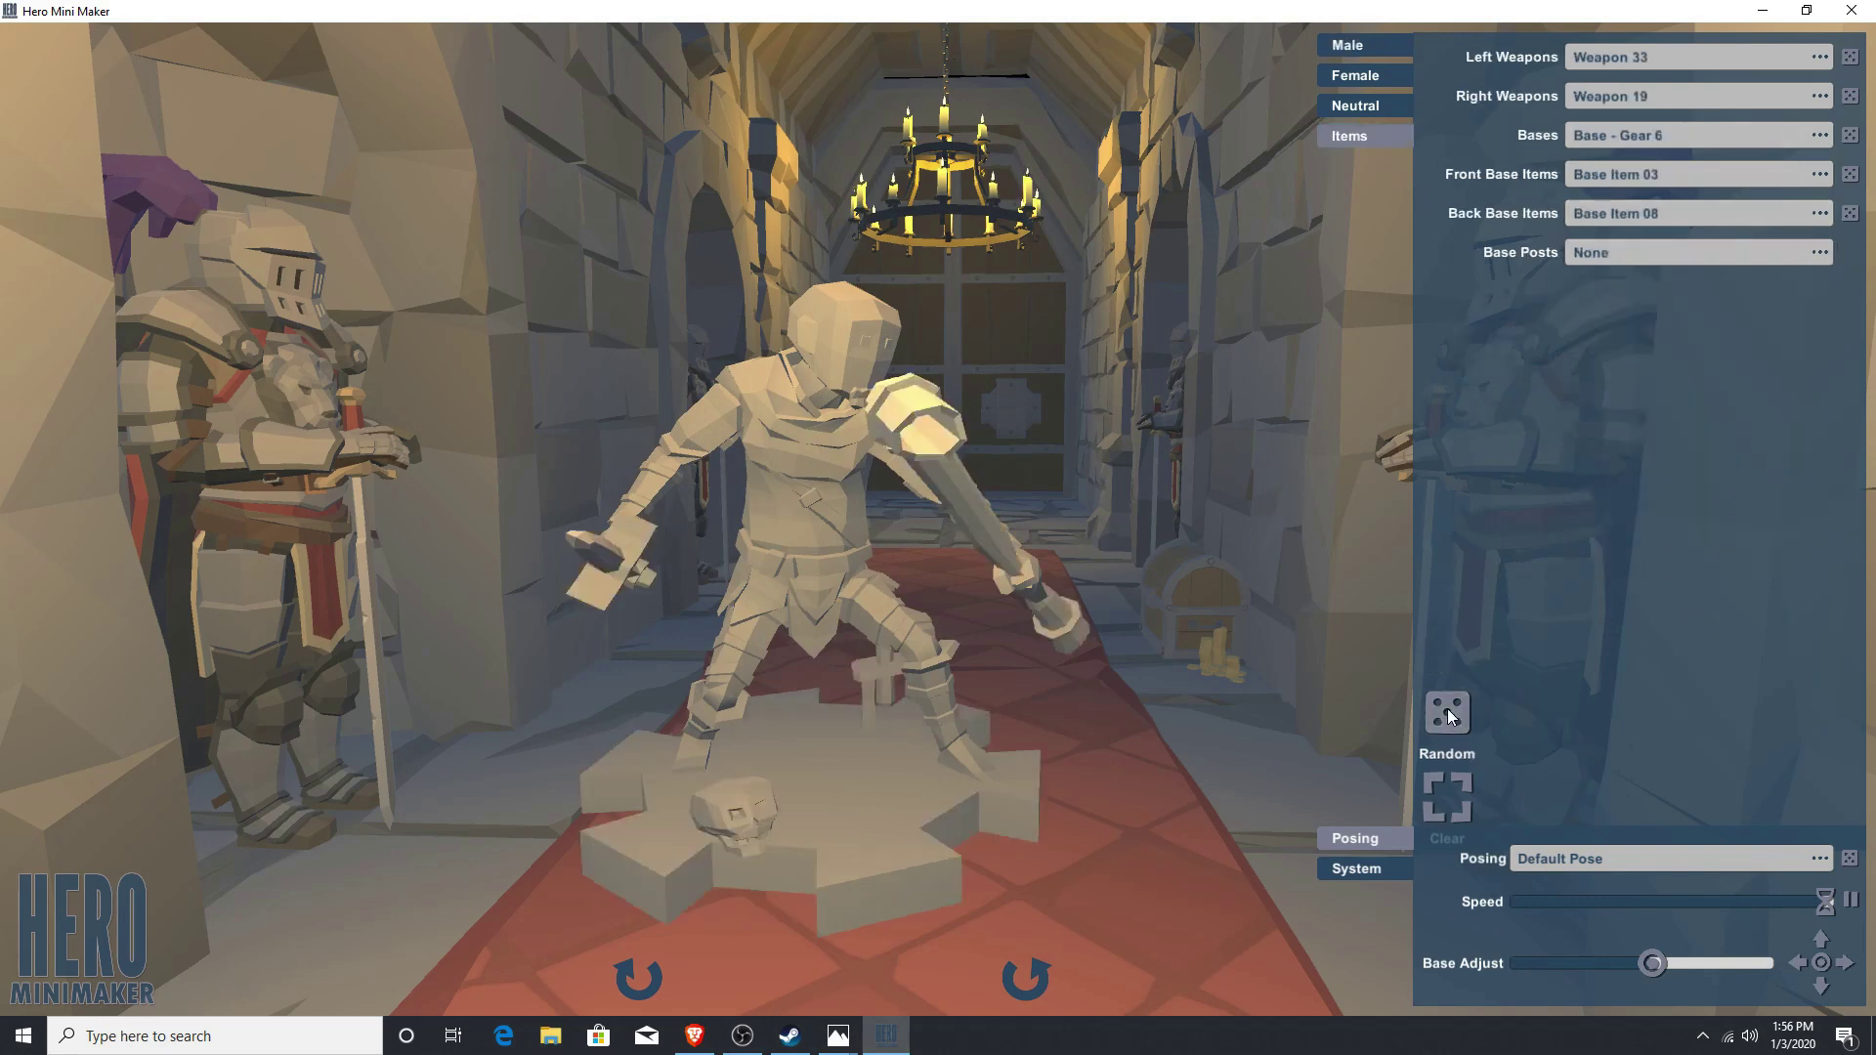
pyautogui.click(1449, 714)
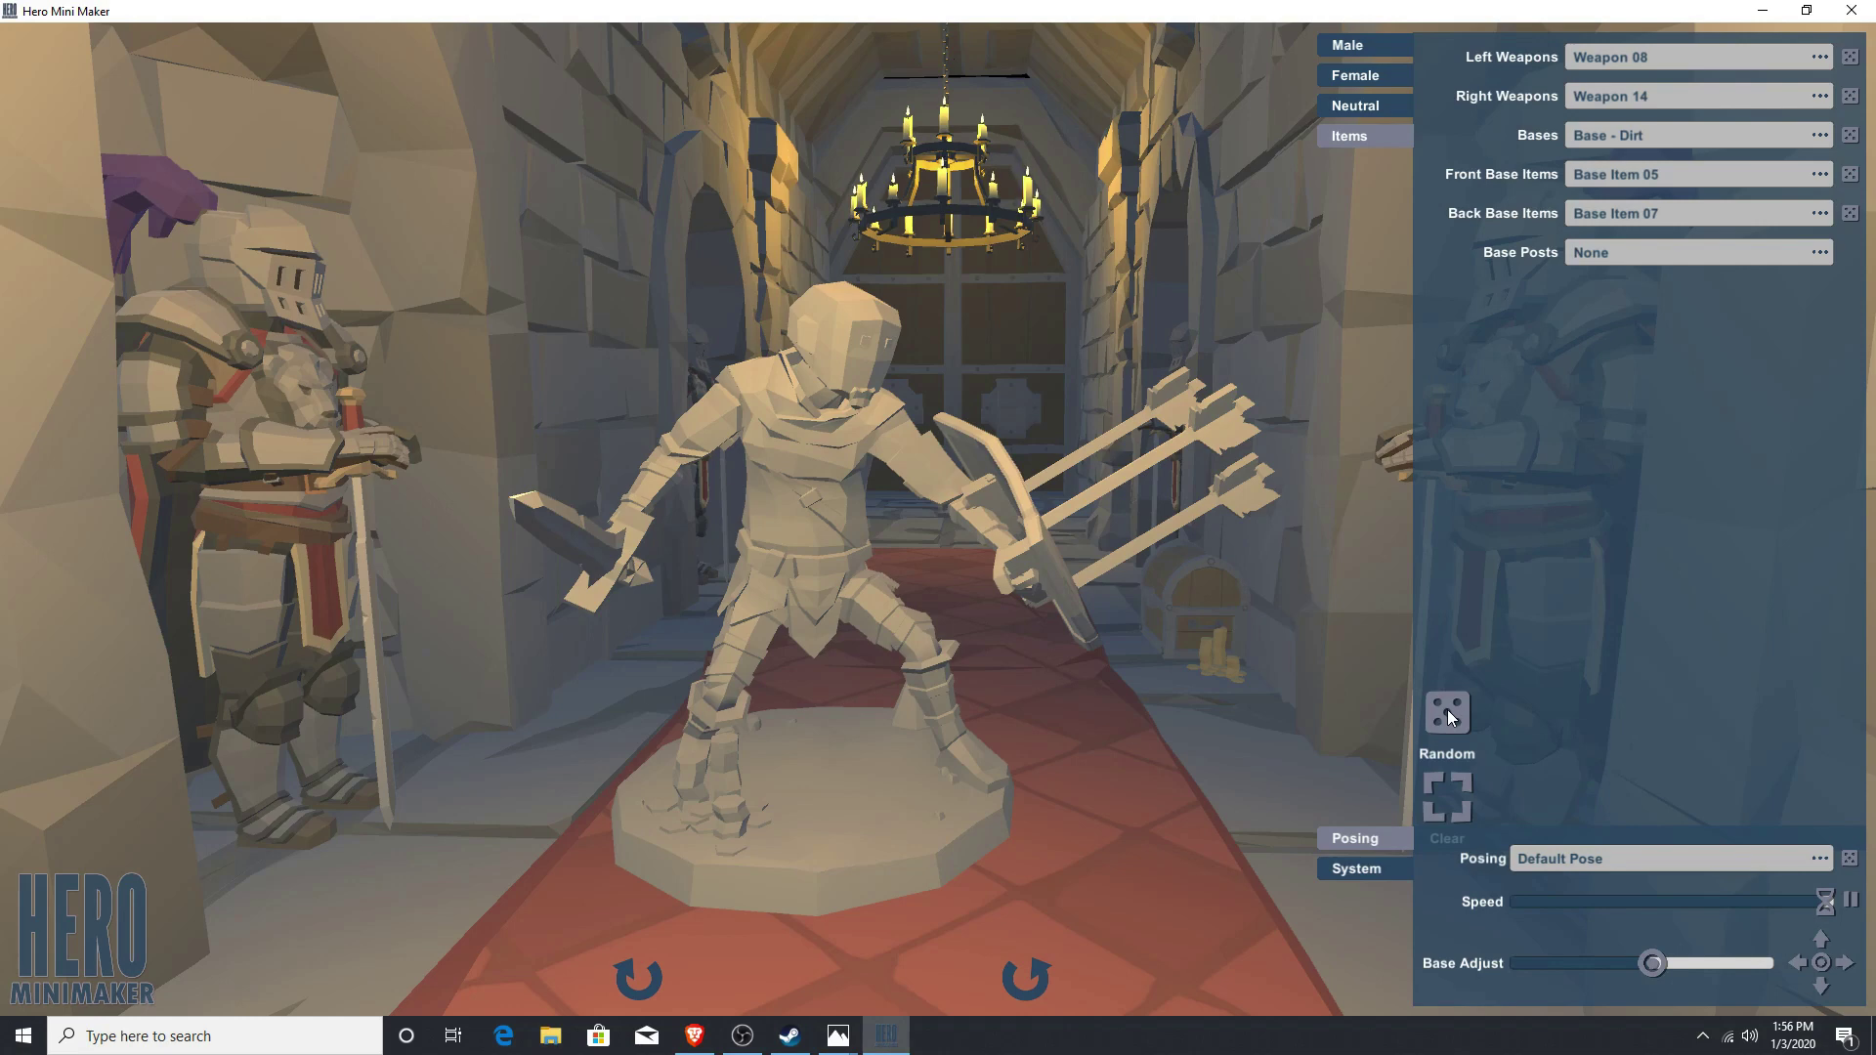
pyautogui.click(1447, 710)
pyautogui.click(1447, 711)
pyautogui.click(1448, 710)
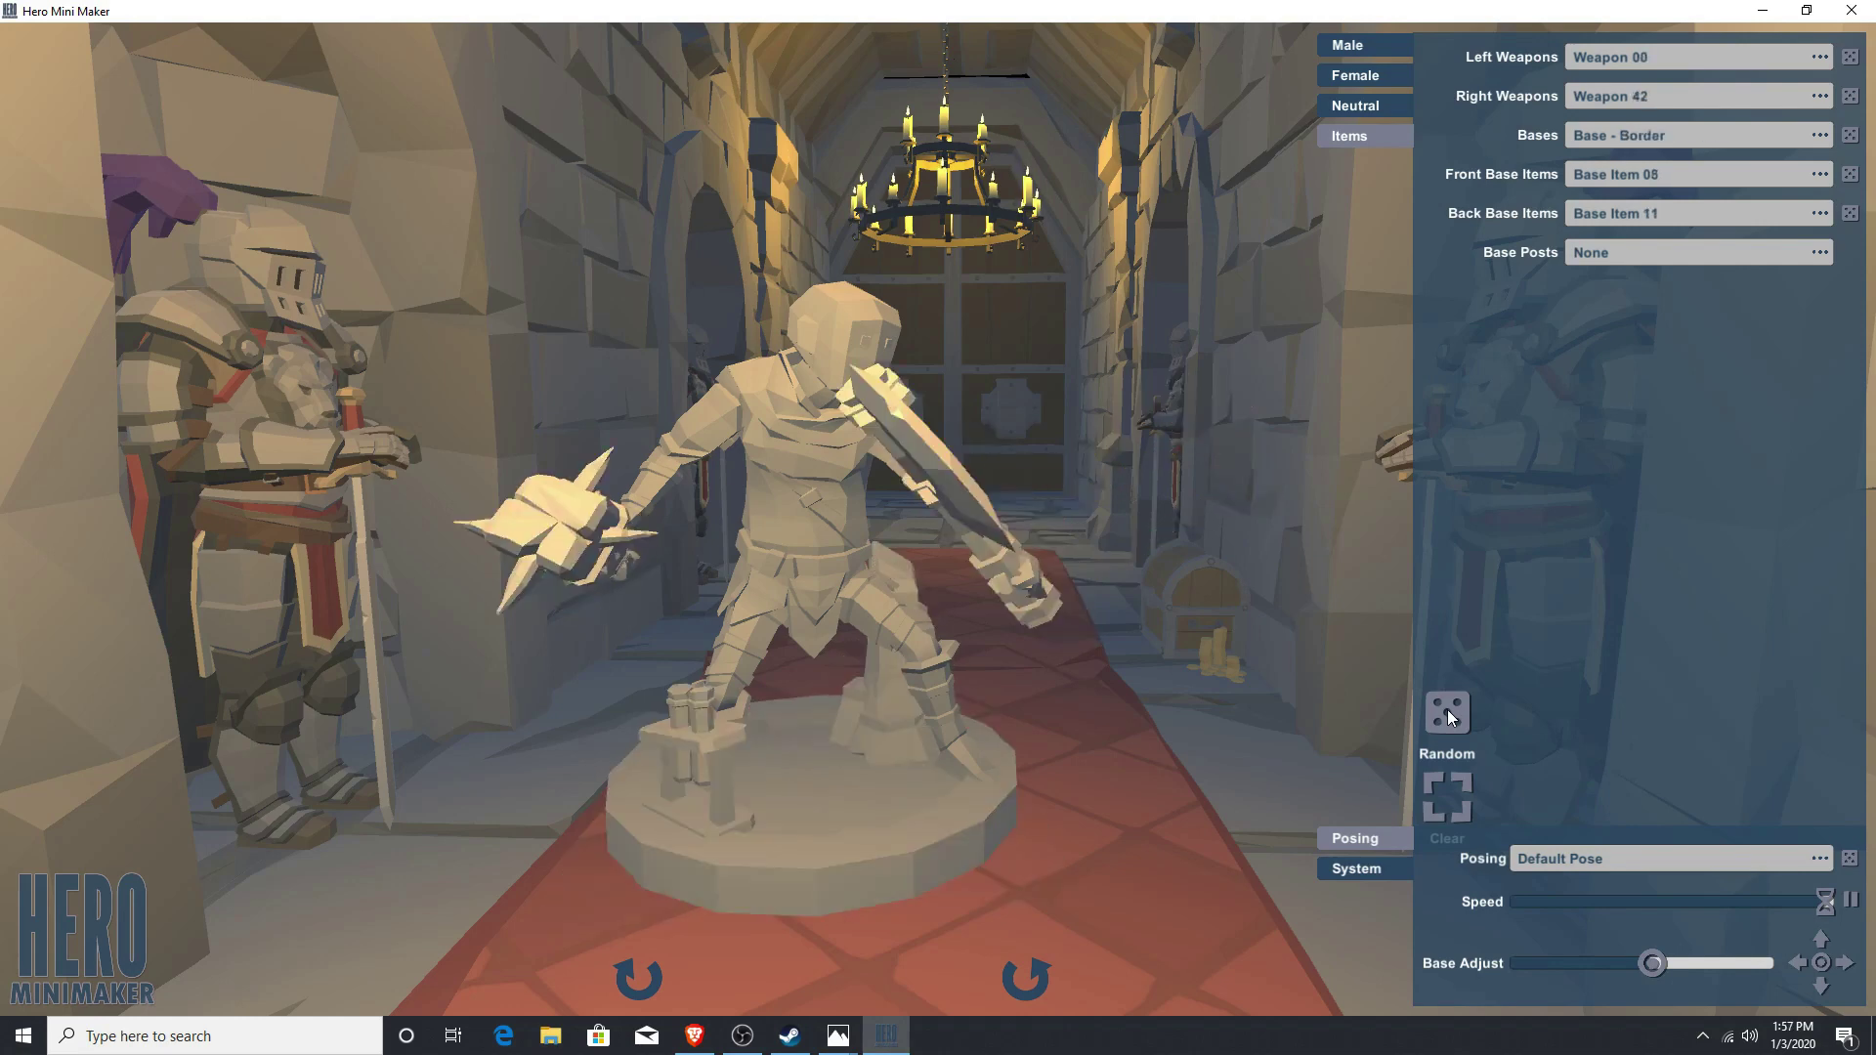
# Step: Rotate the equipped miniature left and right to inspect it
pyautogui.click(640, 975)
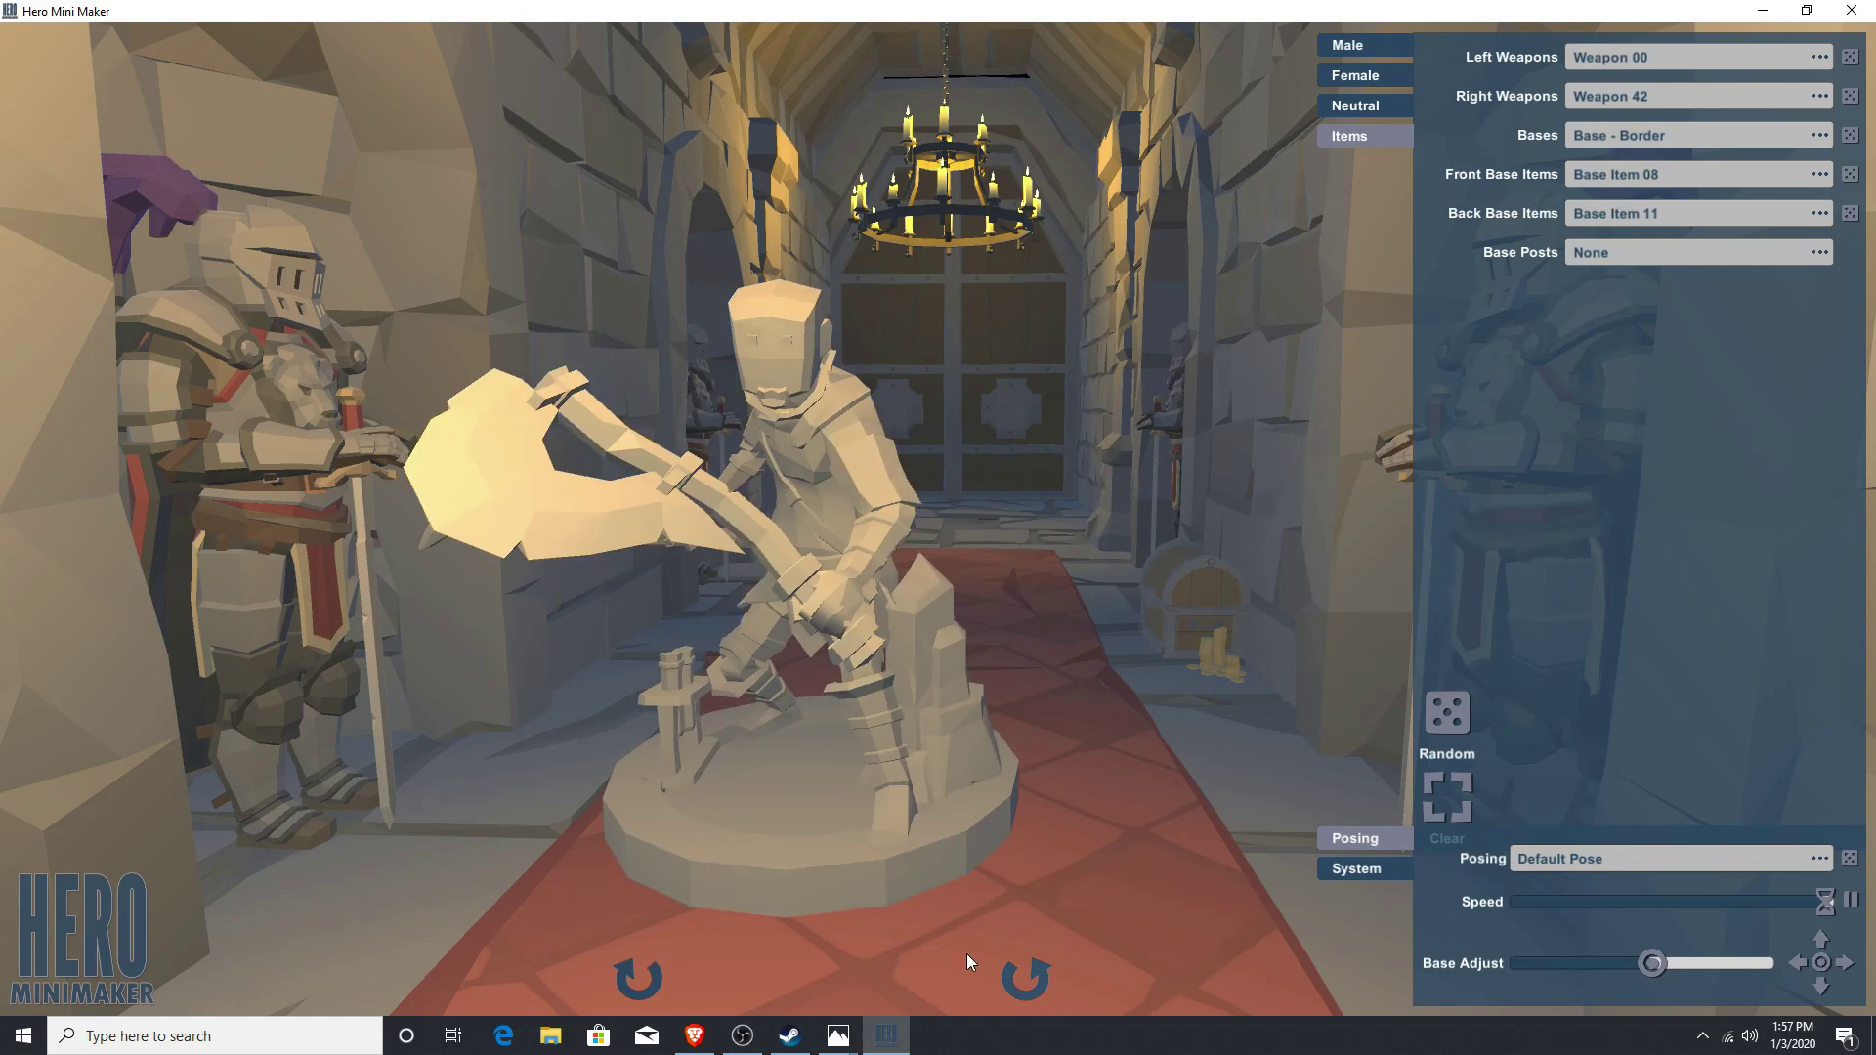
pyautogui.click(1042, 975)
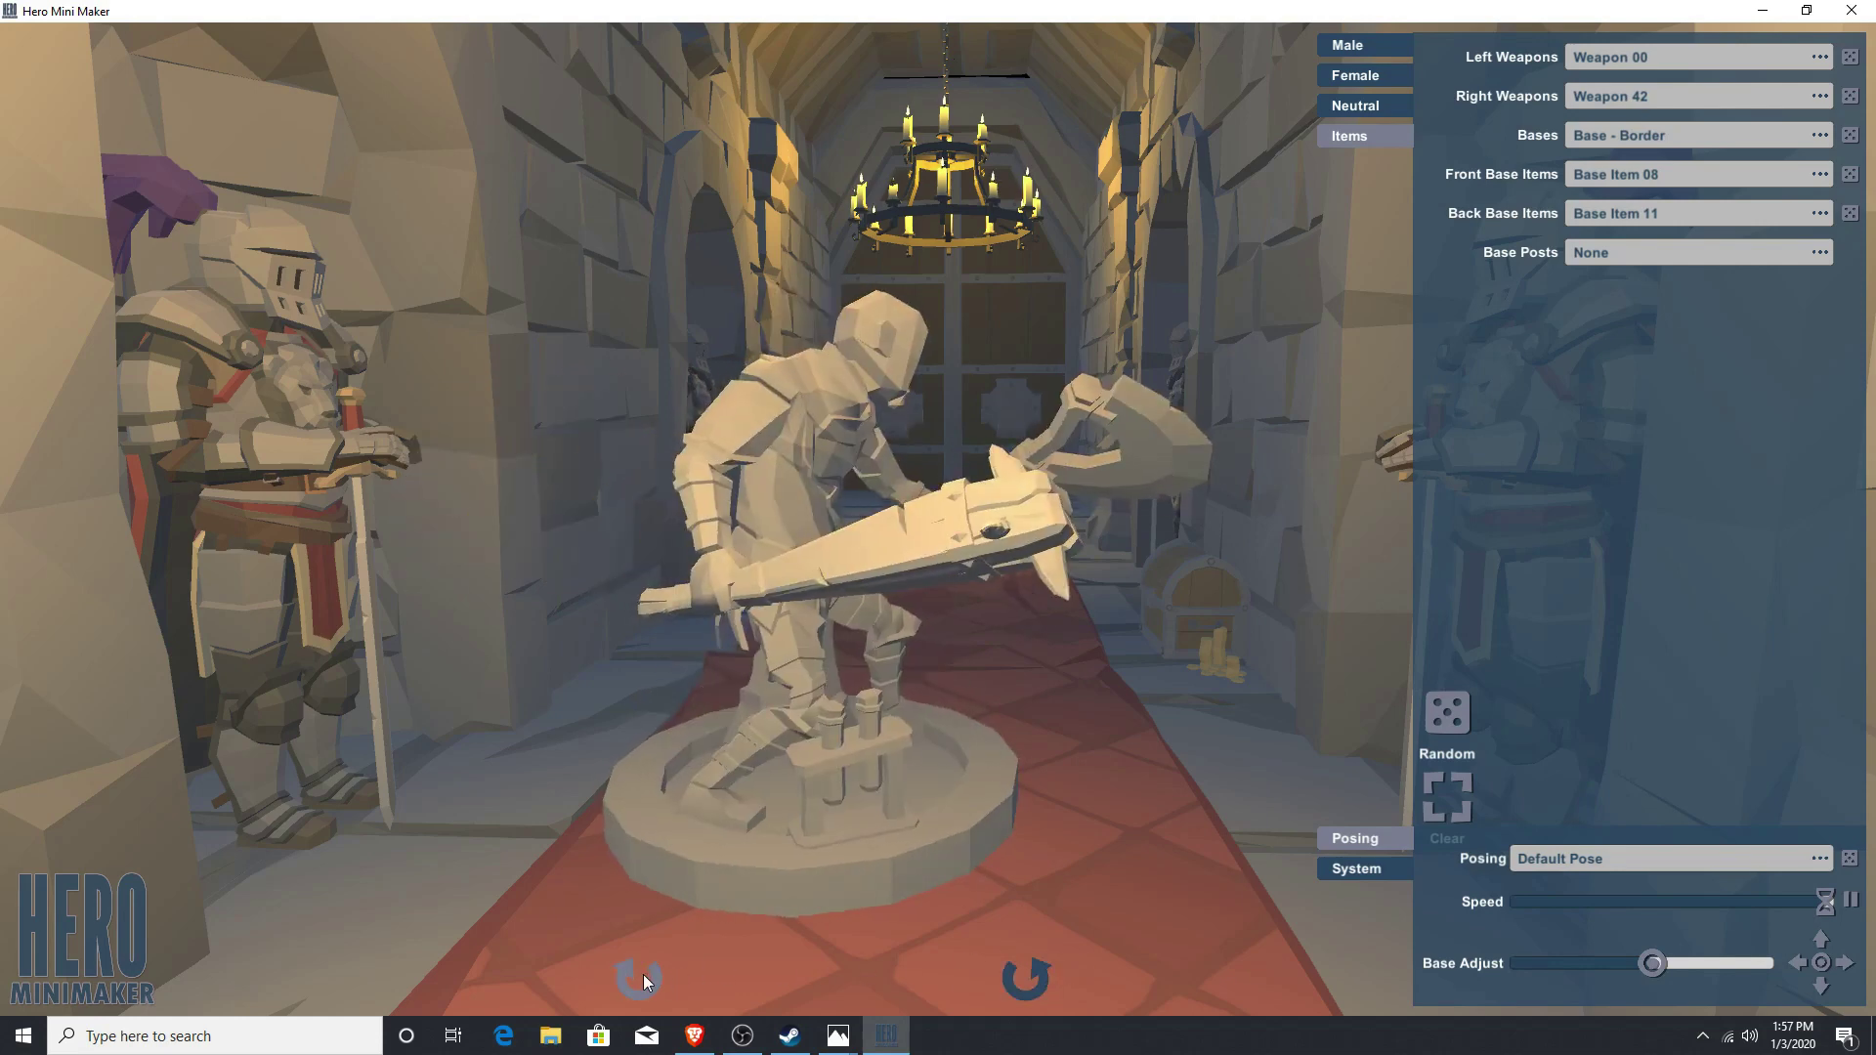
pyautogui.click(643, 978)
pyautogui.click(1040, 991)
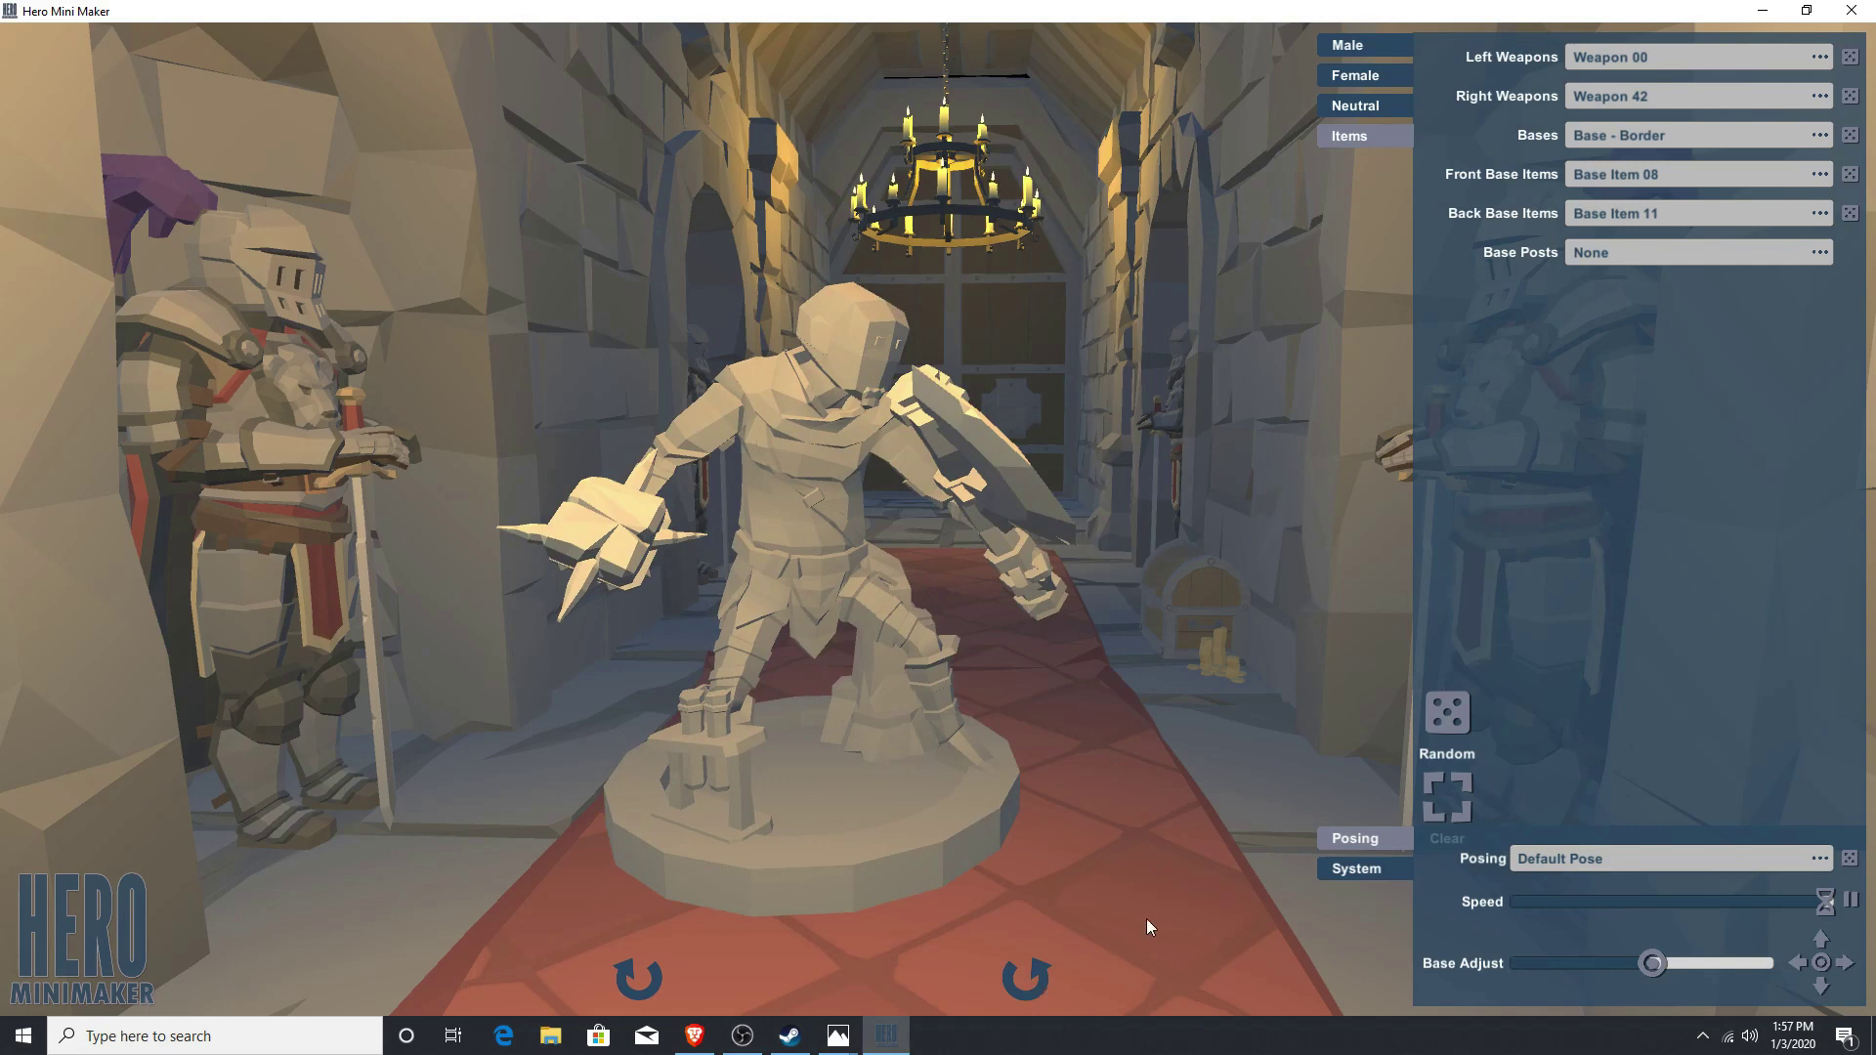
pyautogui.click(1592, 859)
# Step: Apply the Sword Attack 1 (L) pose and drag the animation speed down to minimum
pyautogui.scroll(-15, 1722, 516)
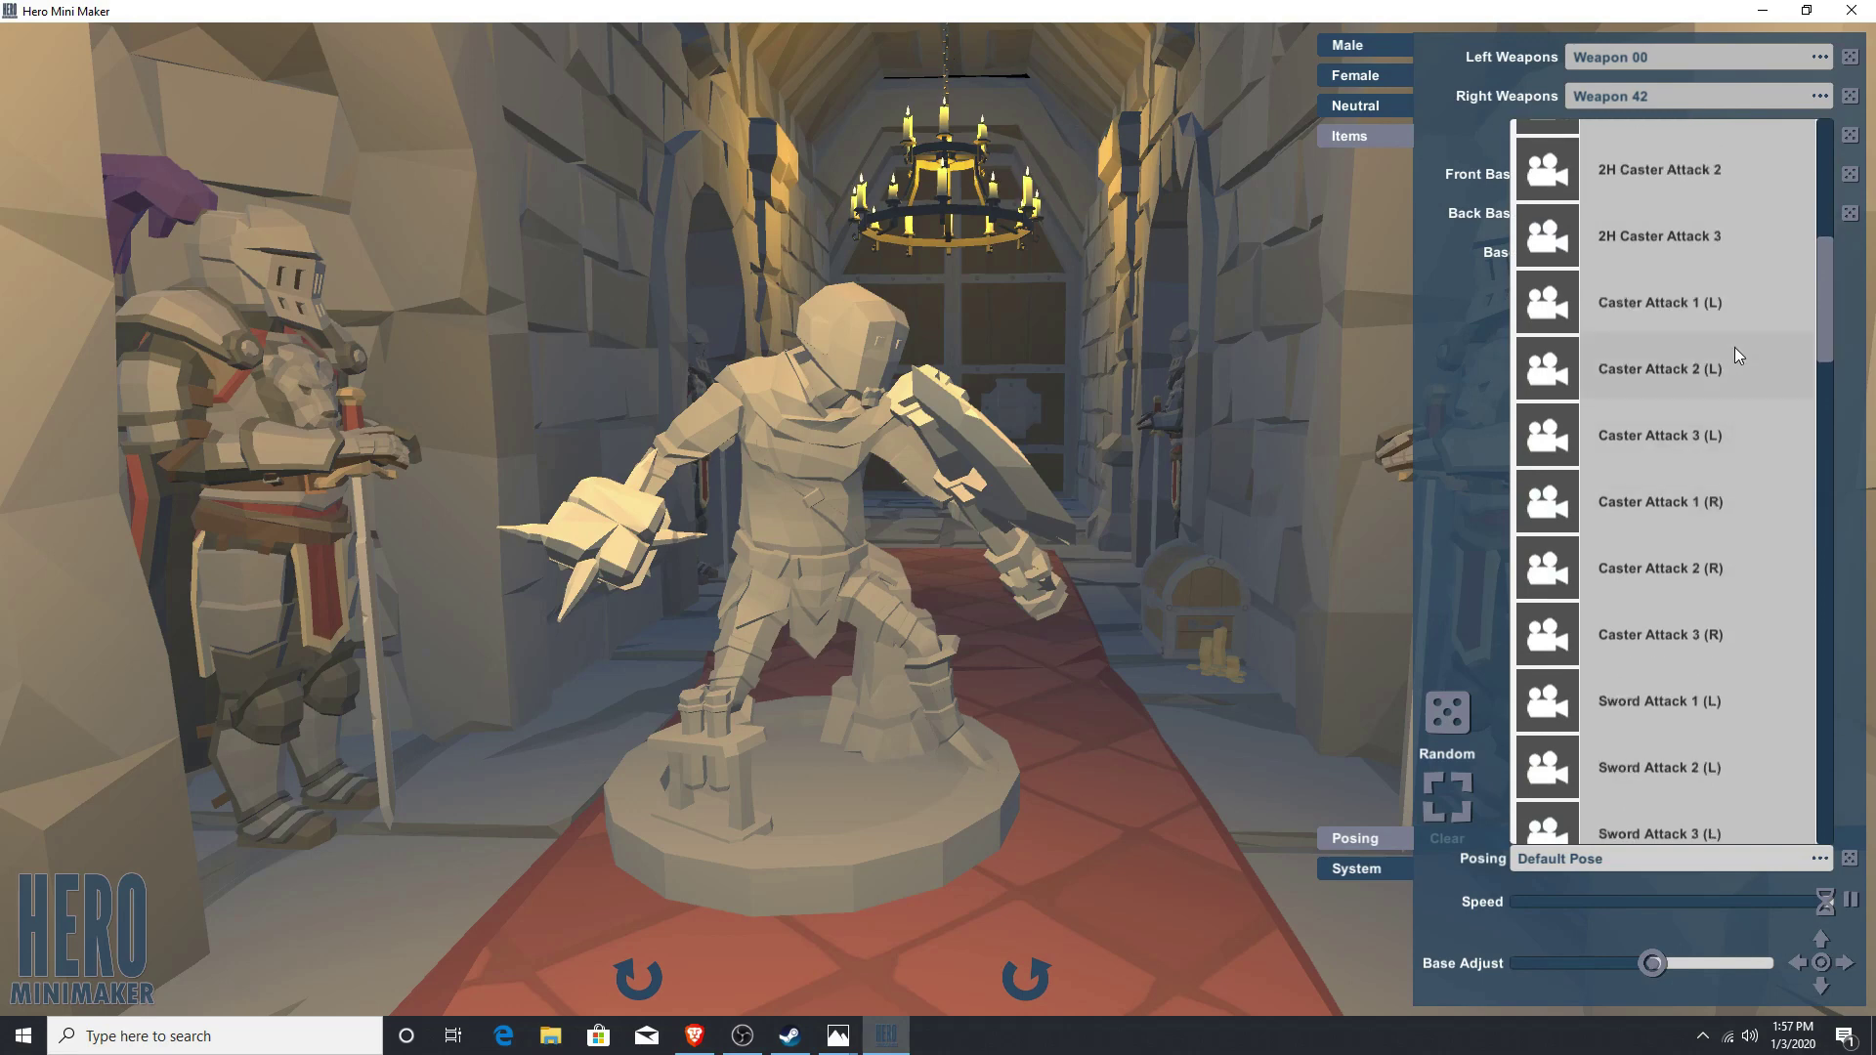
pyautogui.scroll(-2, 1734, 349)
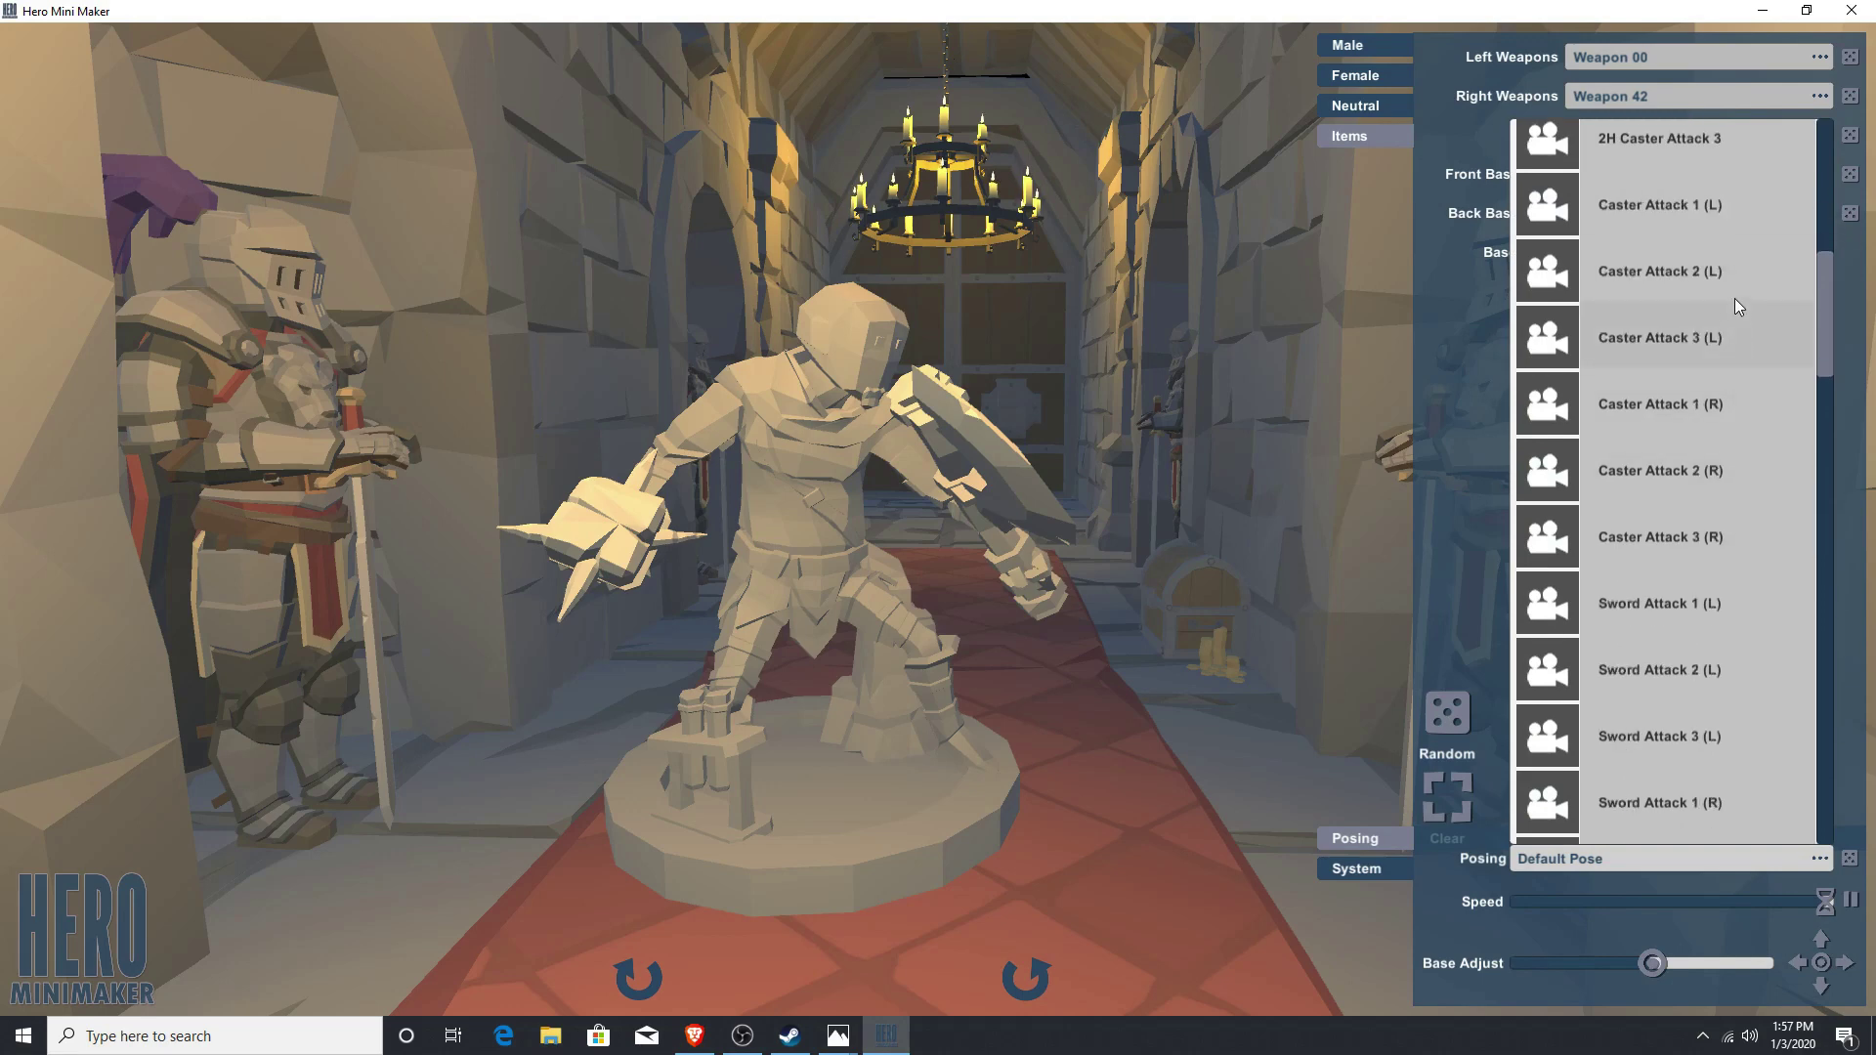
pyautogui.click(1642, 606)
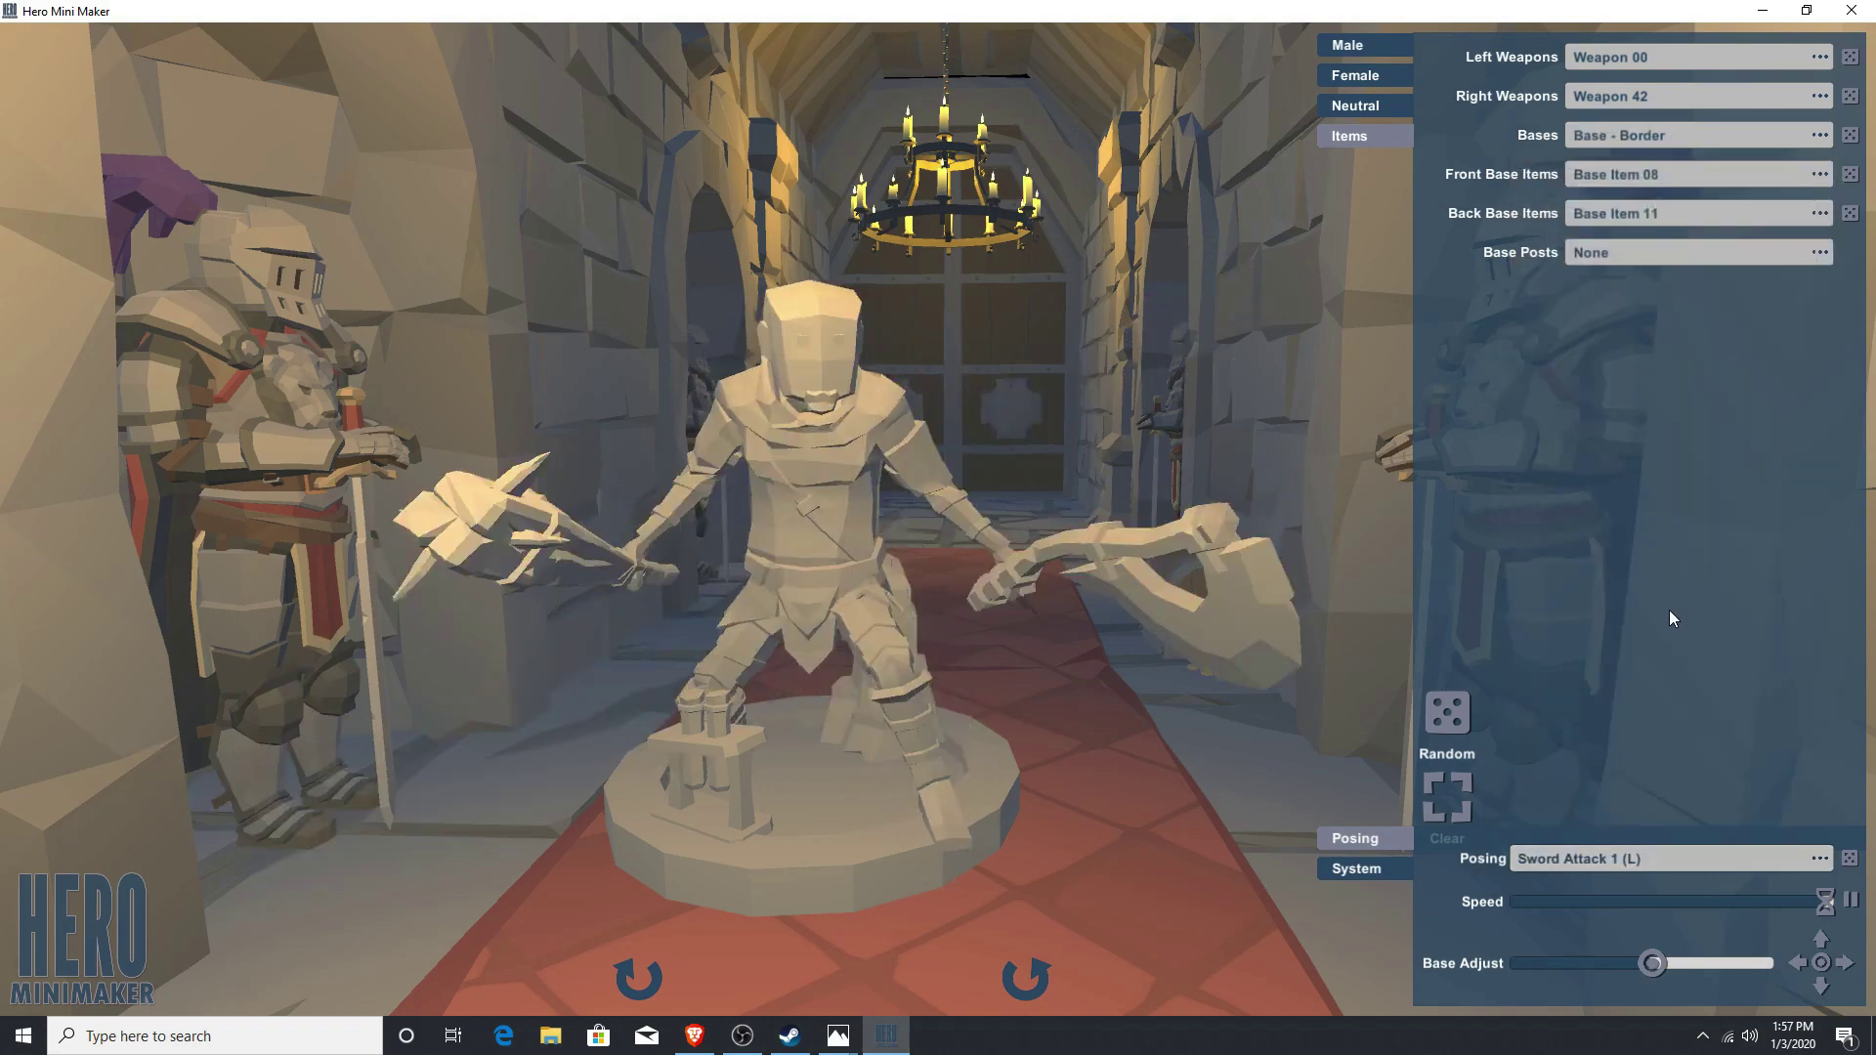
pyautogui.click(643, 979)
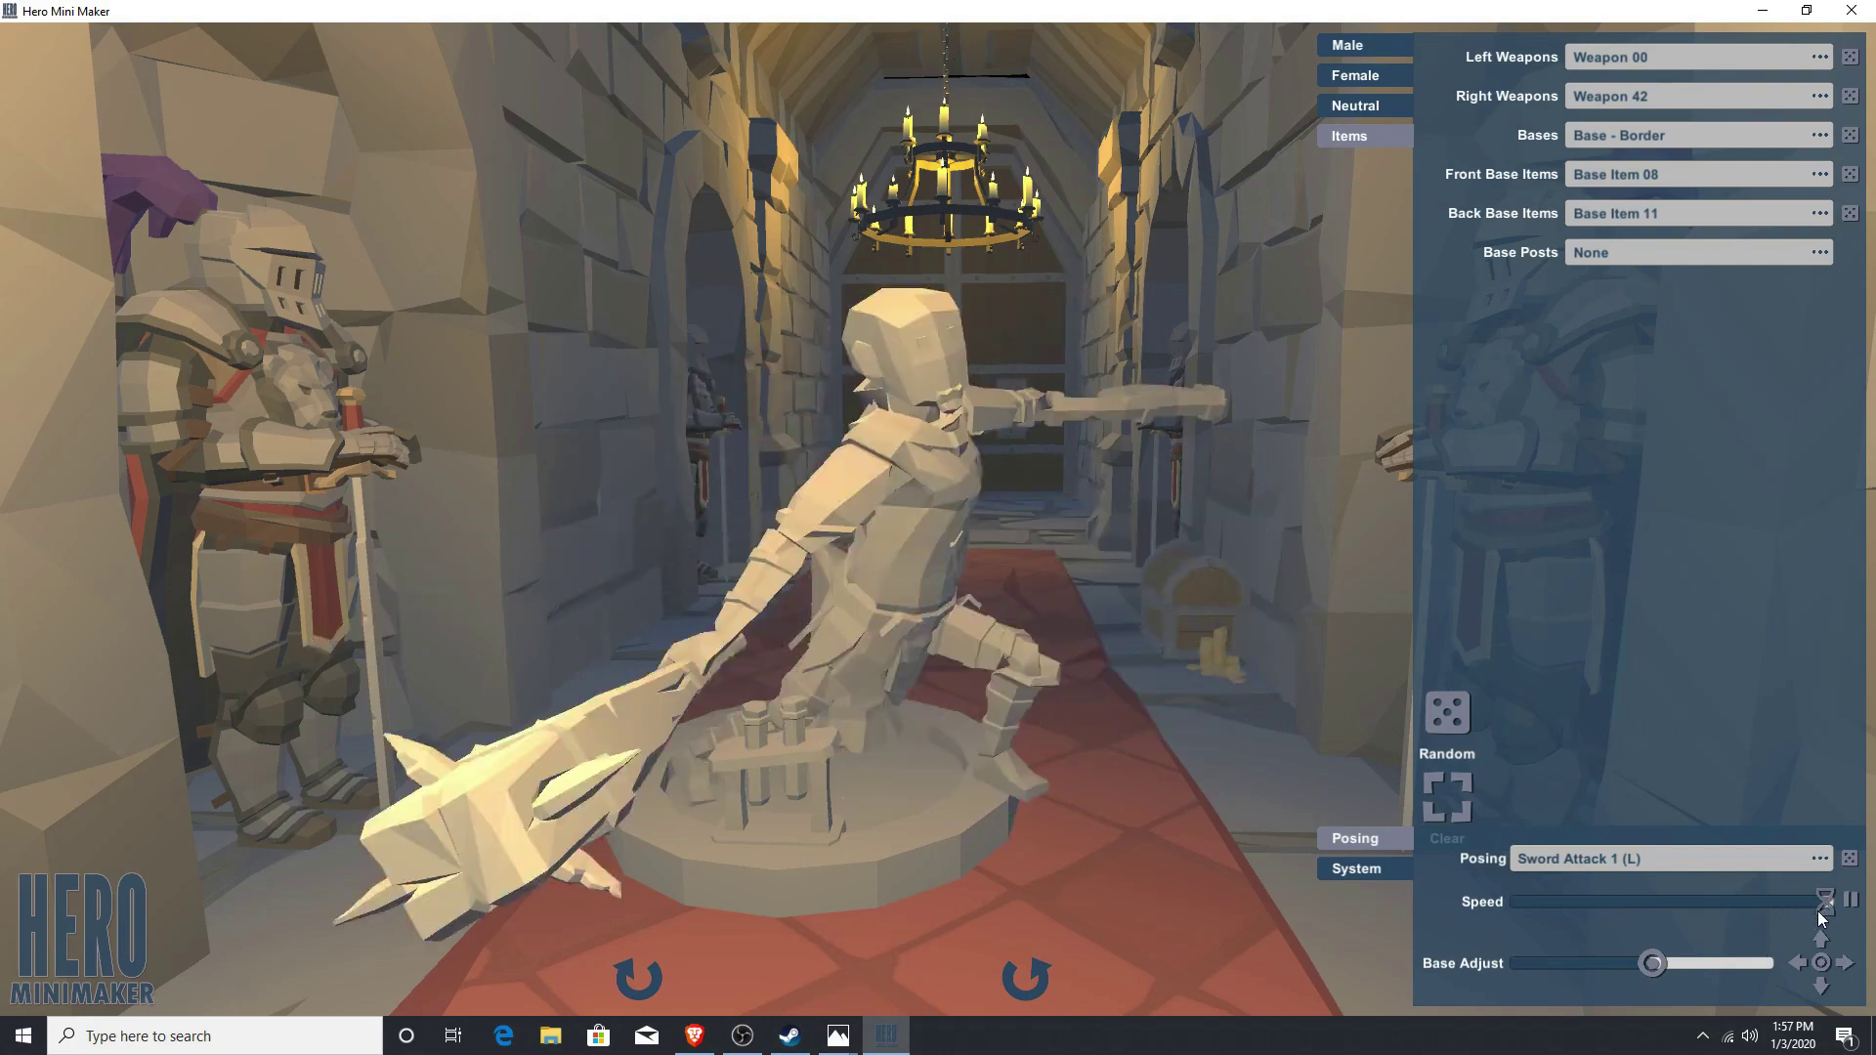
pyautogui.moveTo(1819, 912); pyautogui.dragTo(1536, 901)
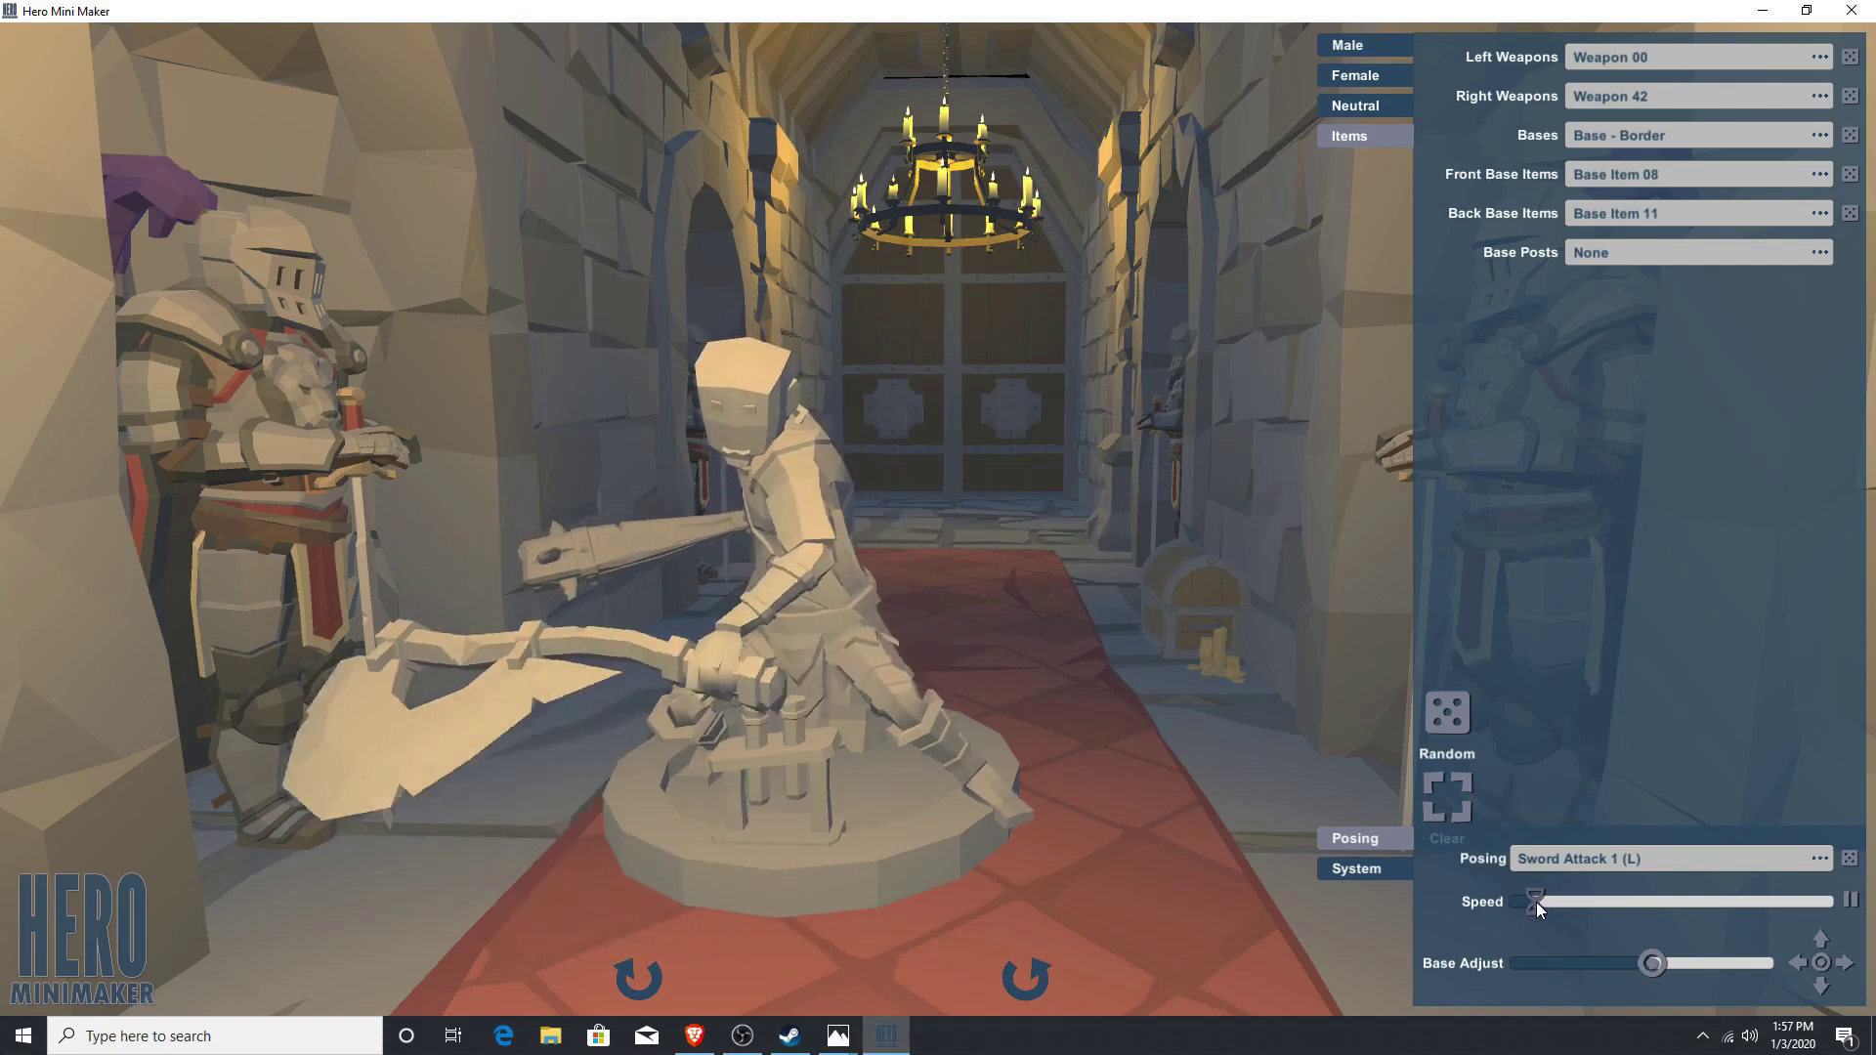
# Step: Pause the animation to freeze the sword-attack pose, then rotate the figure to view it from behind
pyautogui.click(1852, 902)
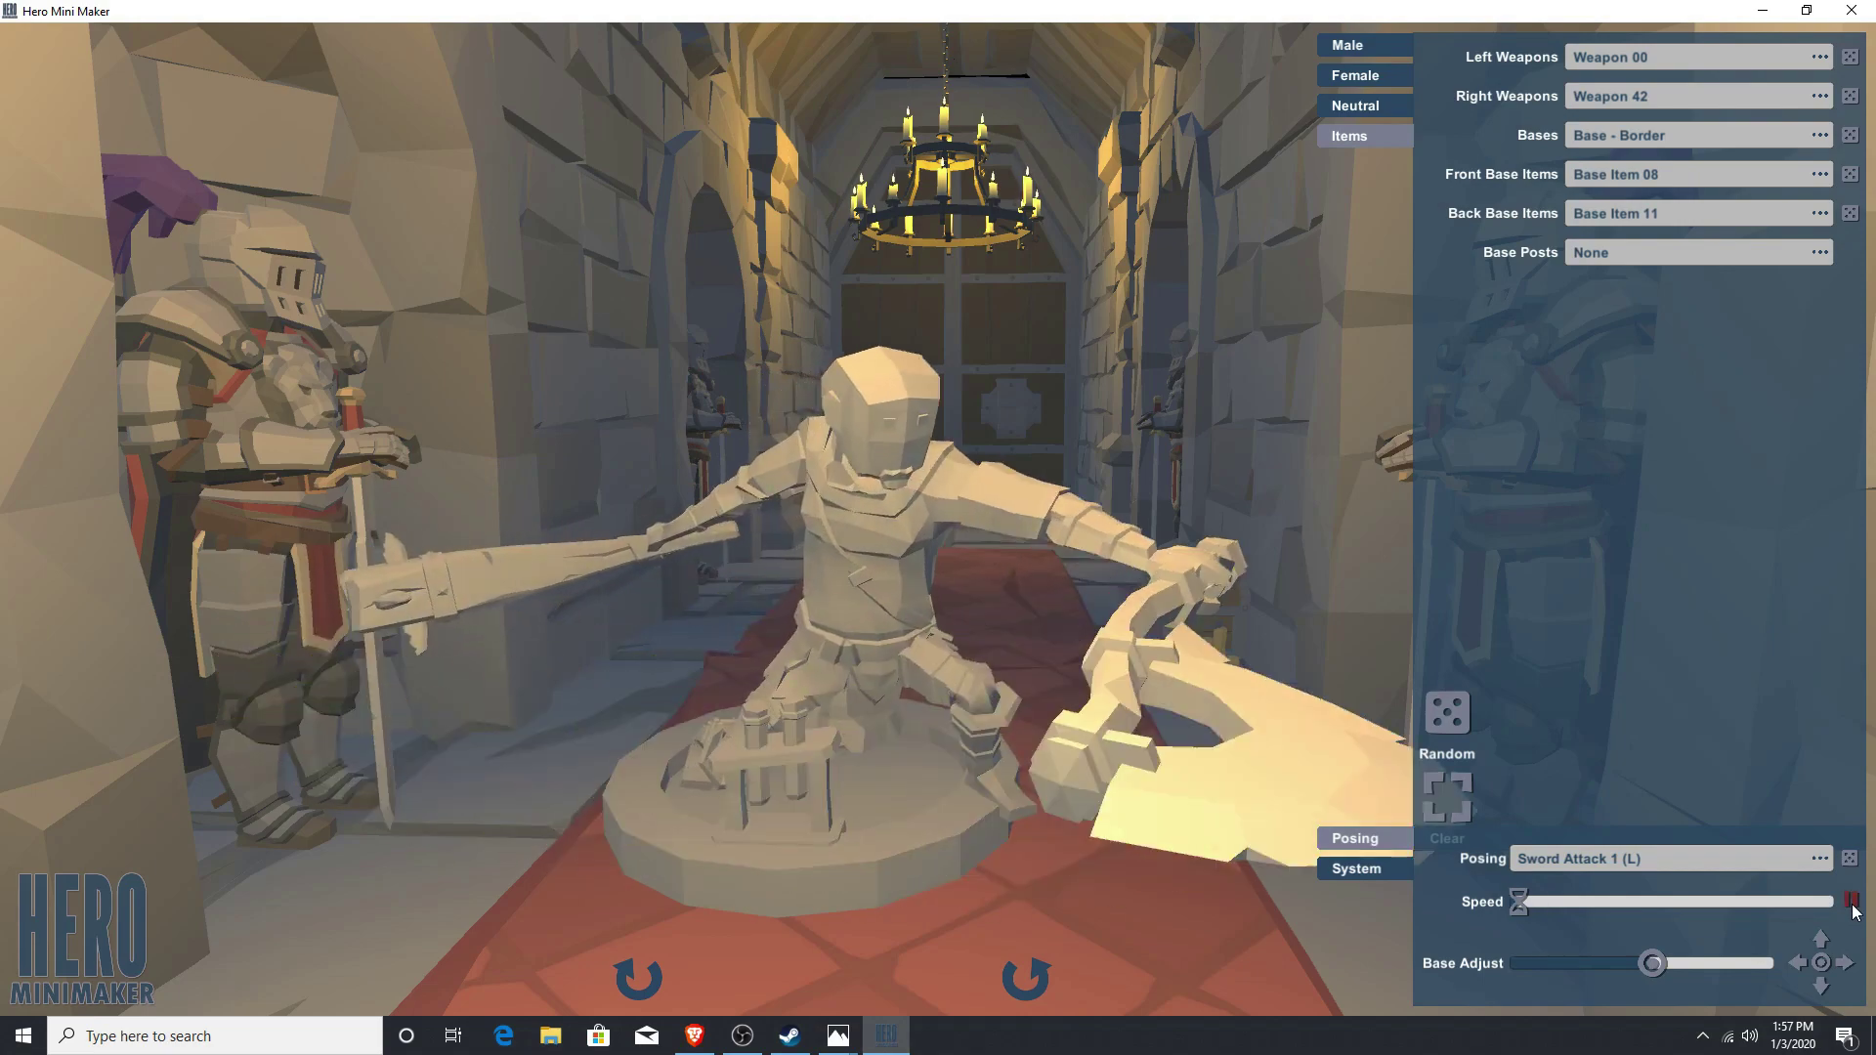
pyautogui.click(647, 993)
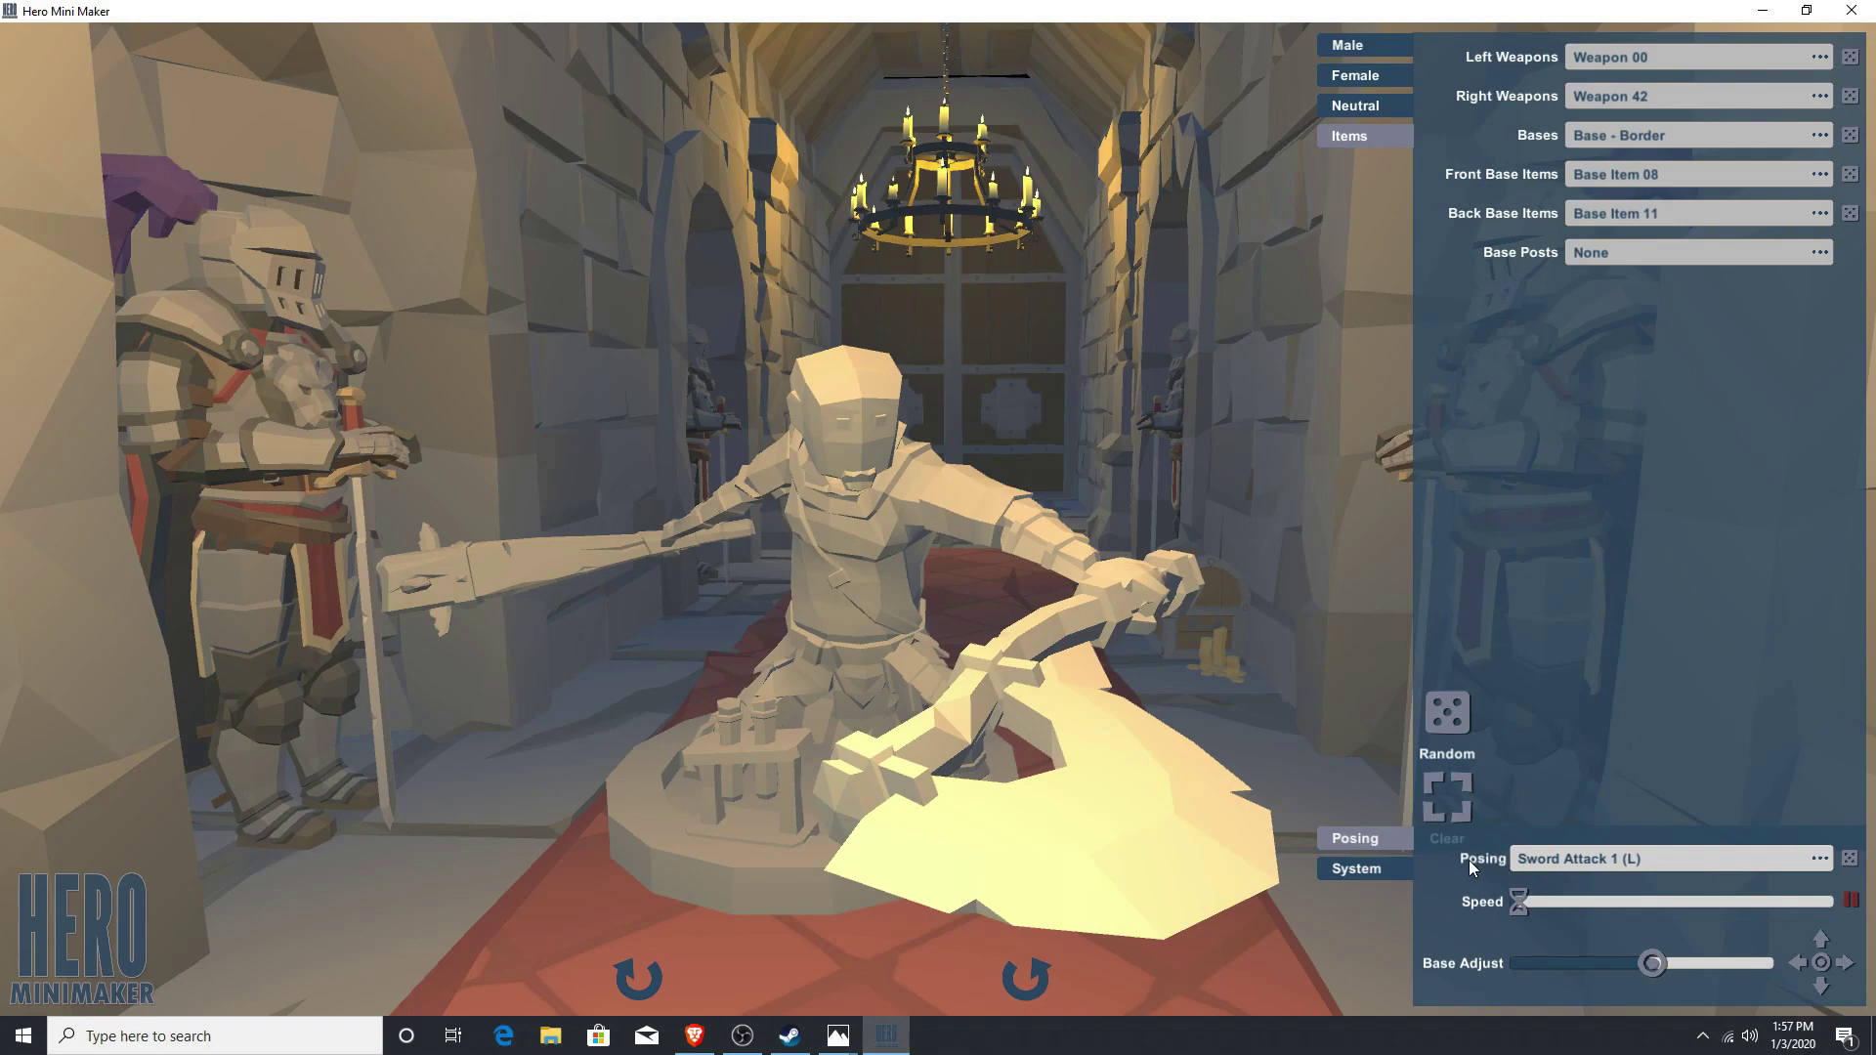
pyautogui.click(637, 997)
pyautogui.click(1045, 987)
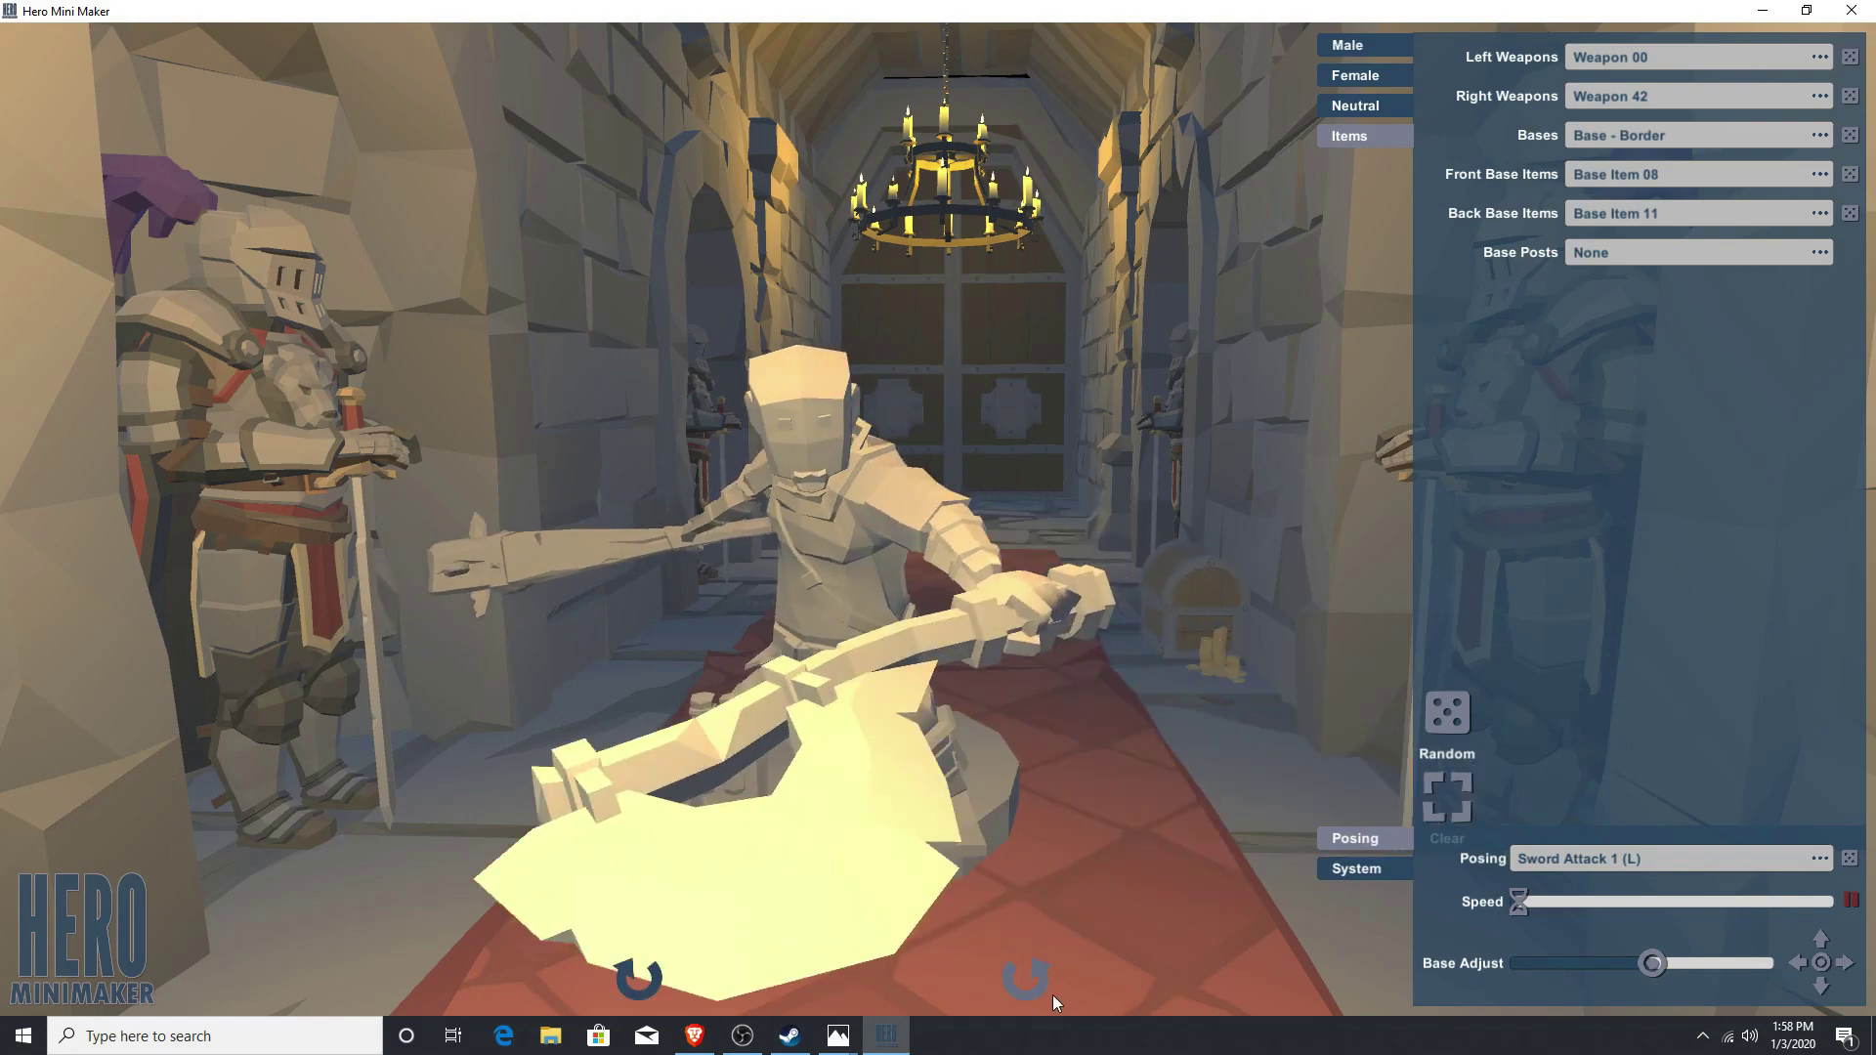
pyautogui.click(1048, 987)
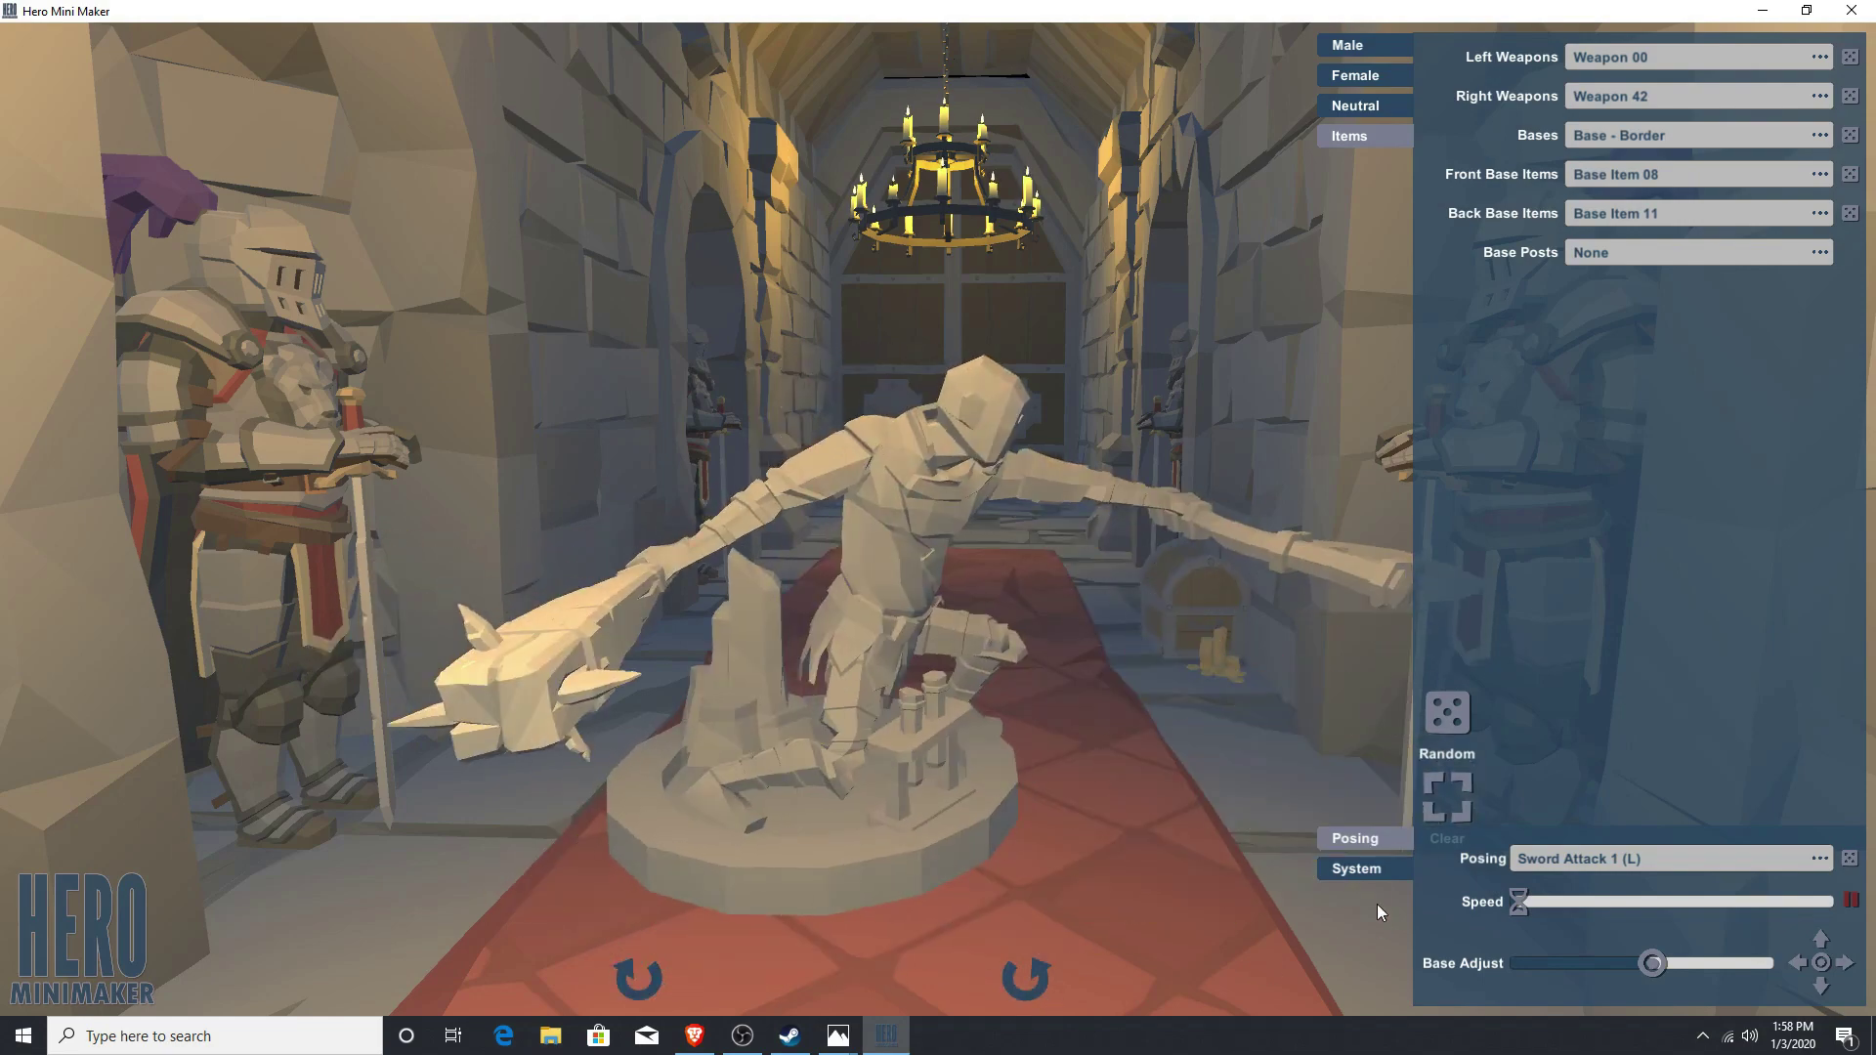
pyautogui.click(1369, 870)
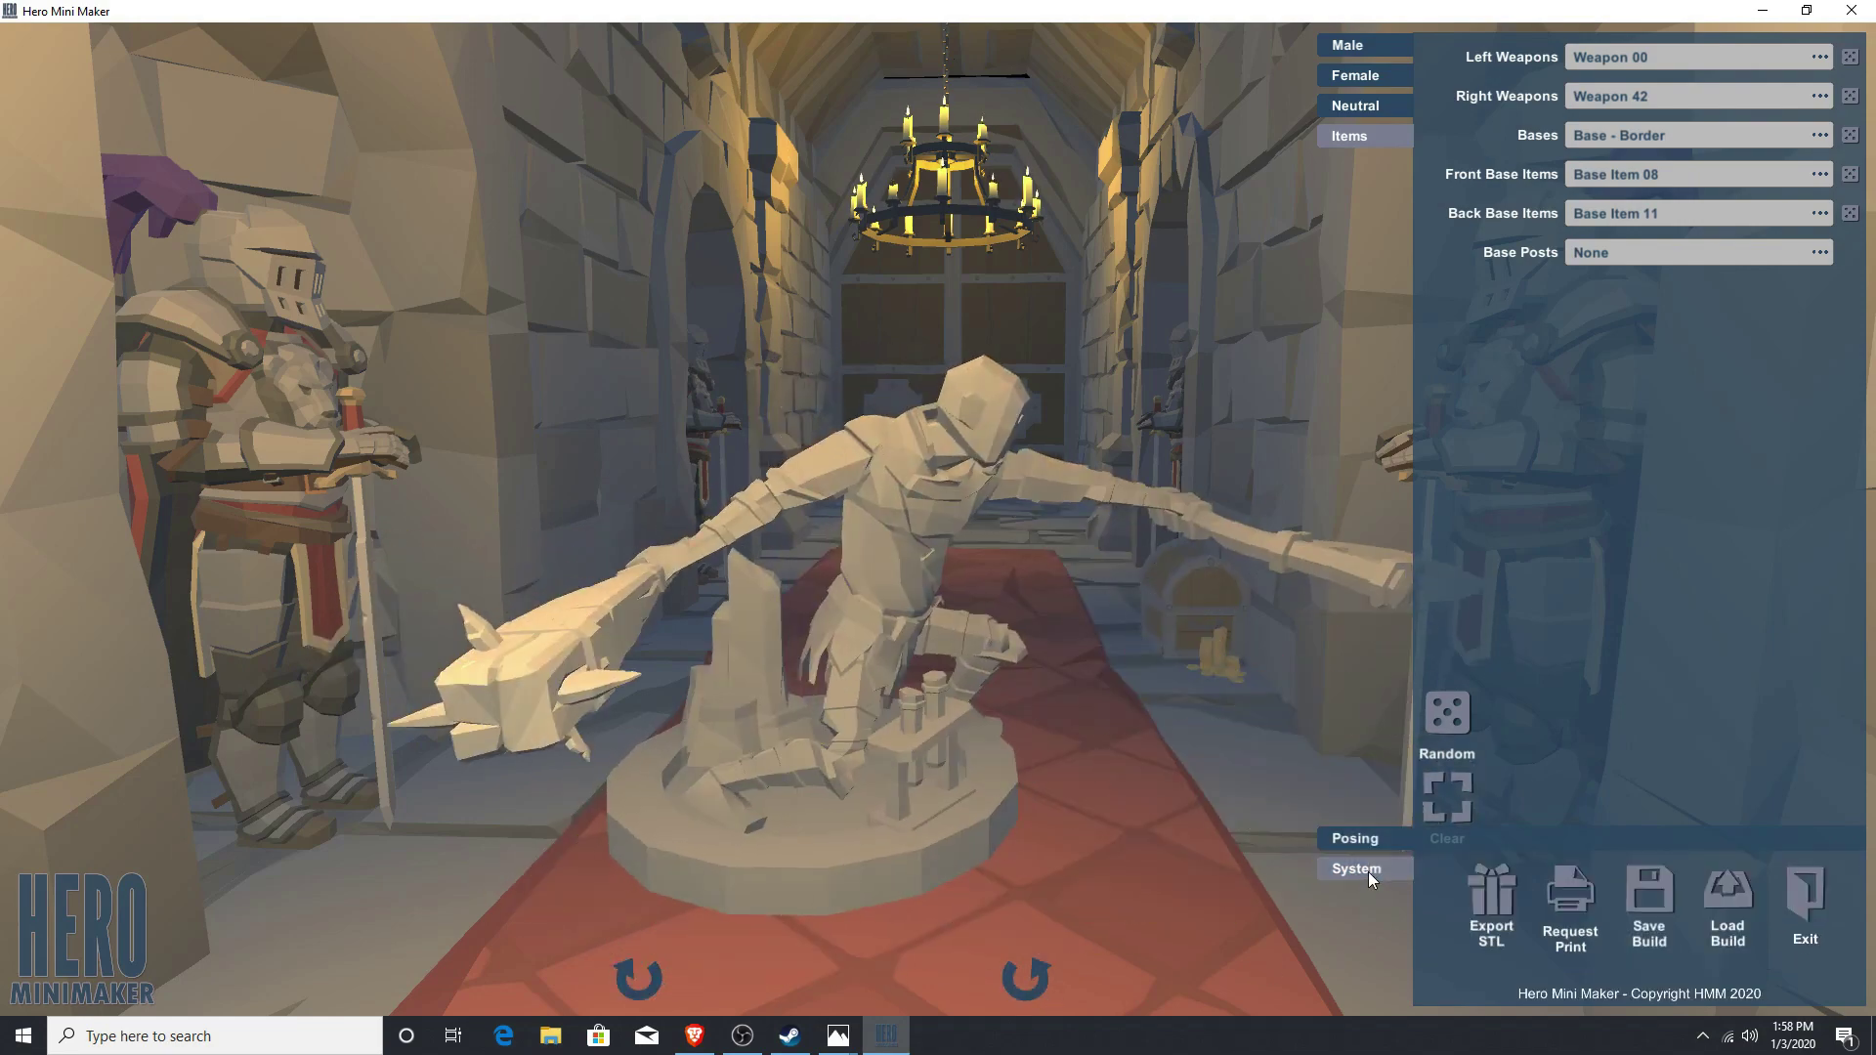
# Step: Save the build to the Desktop as the .HMM file 'Tom'
pyautogui.click(1648, 894)
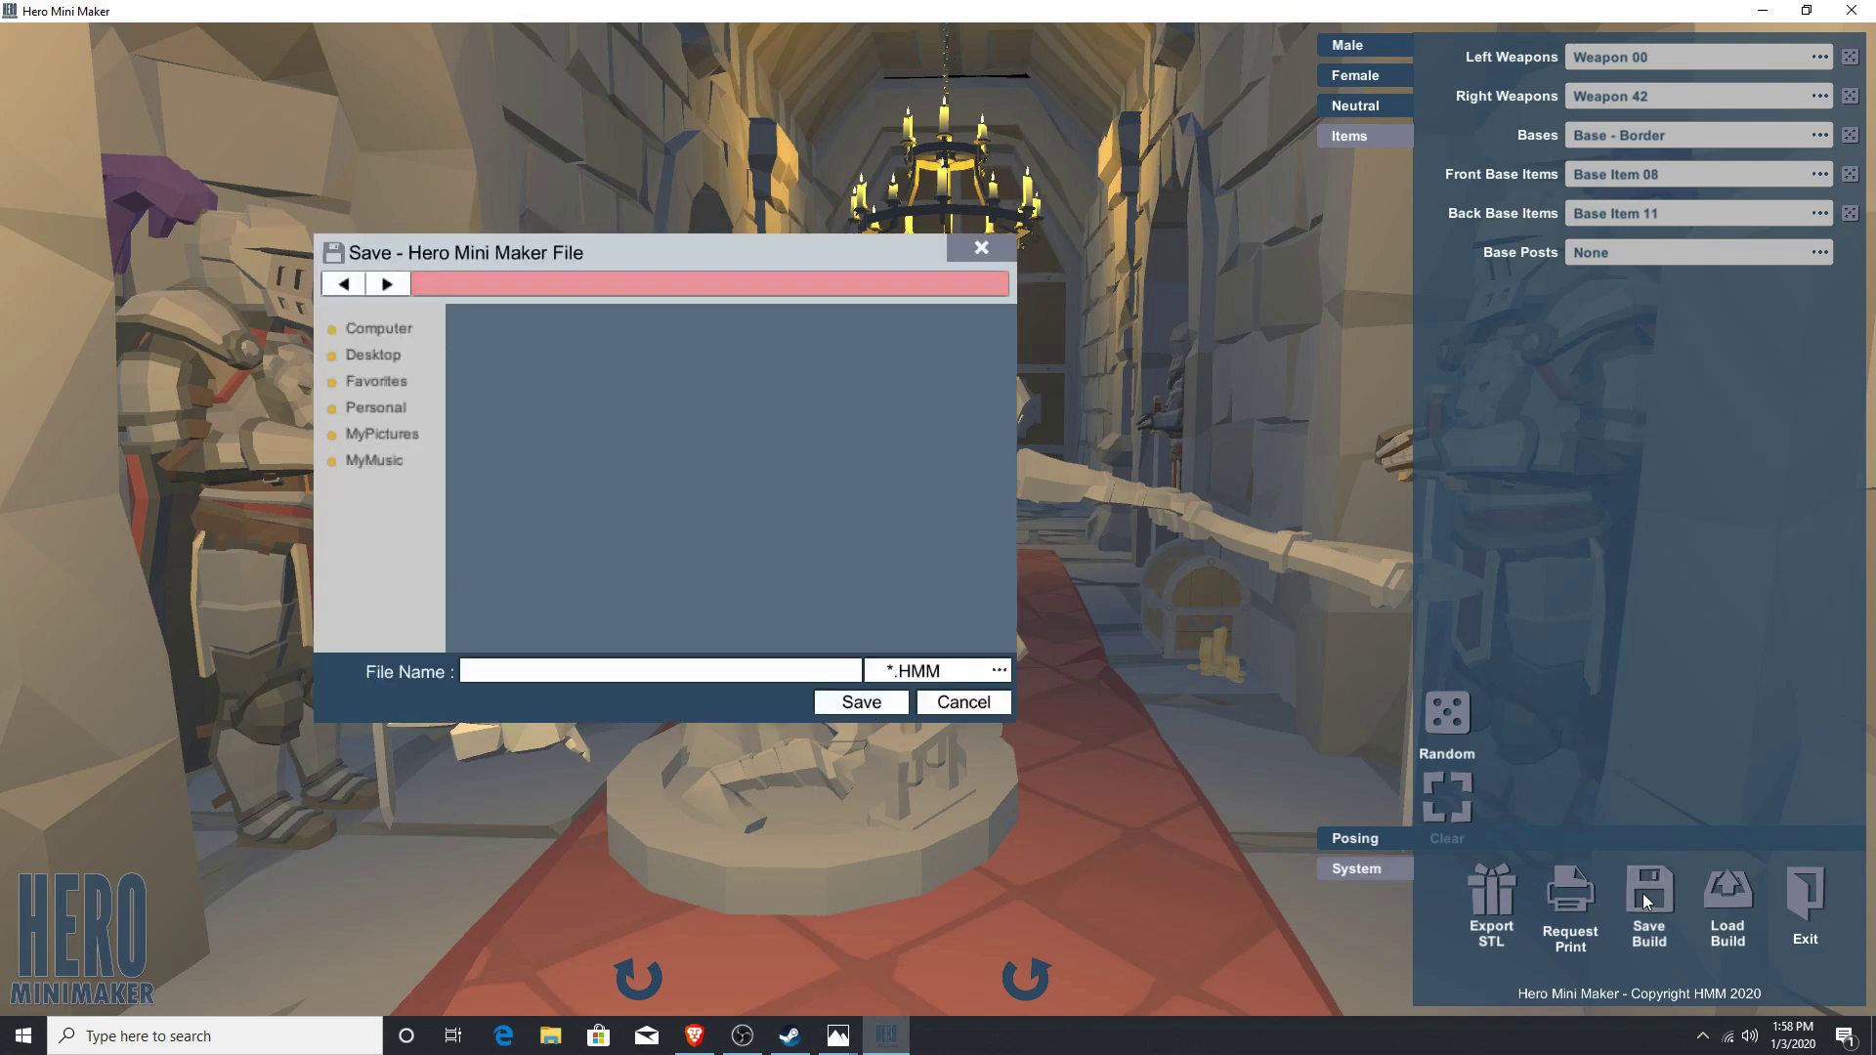
pyautogui.click(369, 356)
pyautogui.click(528, 672)
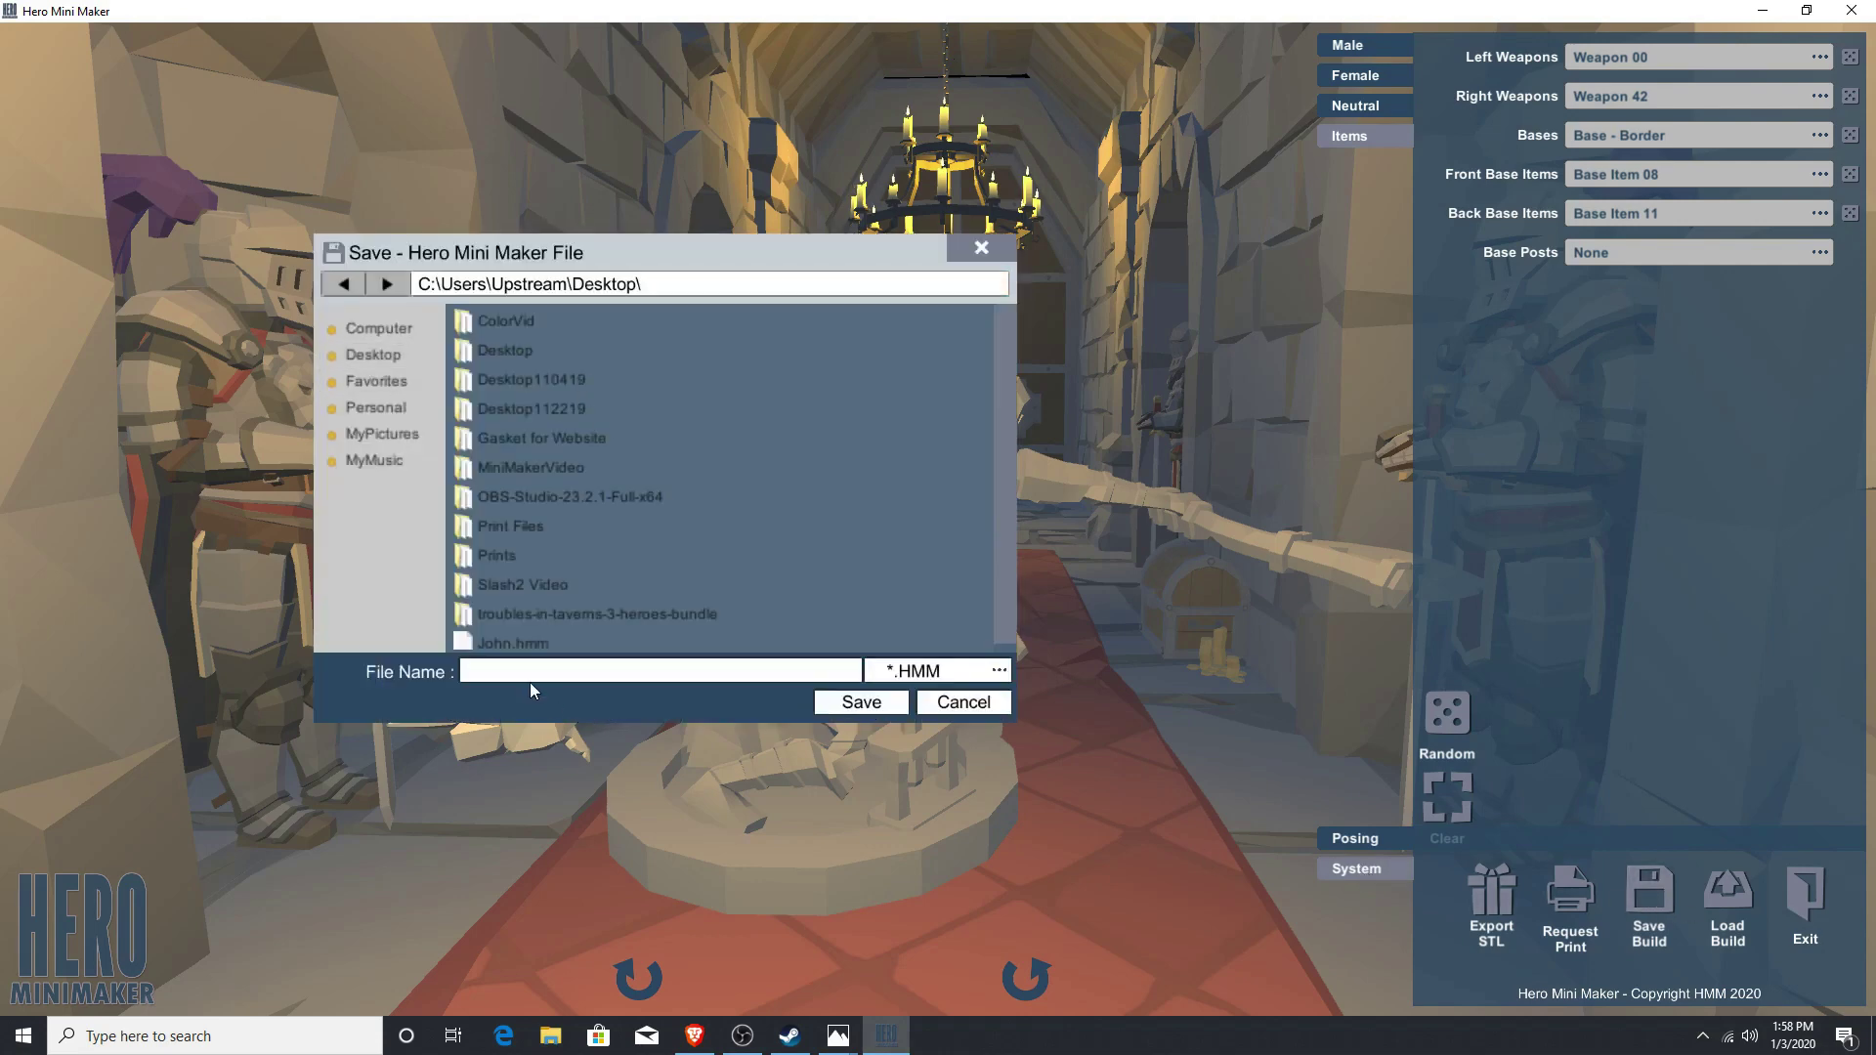
pyautogui.write('Tom')
pyautogui.click(860, 702)
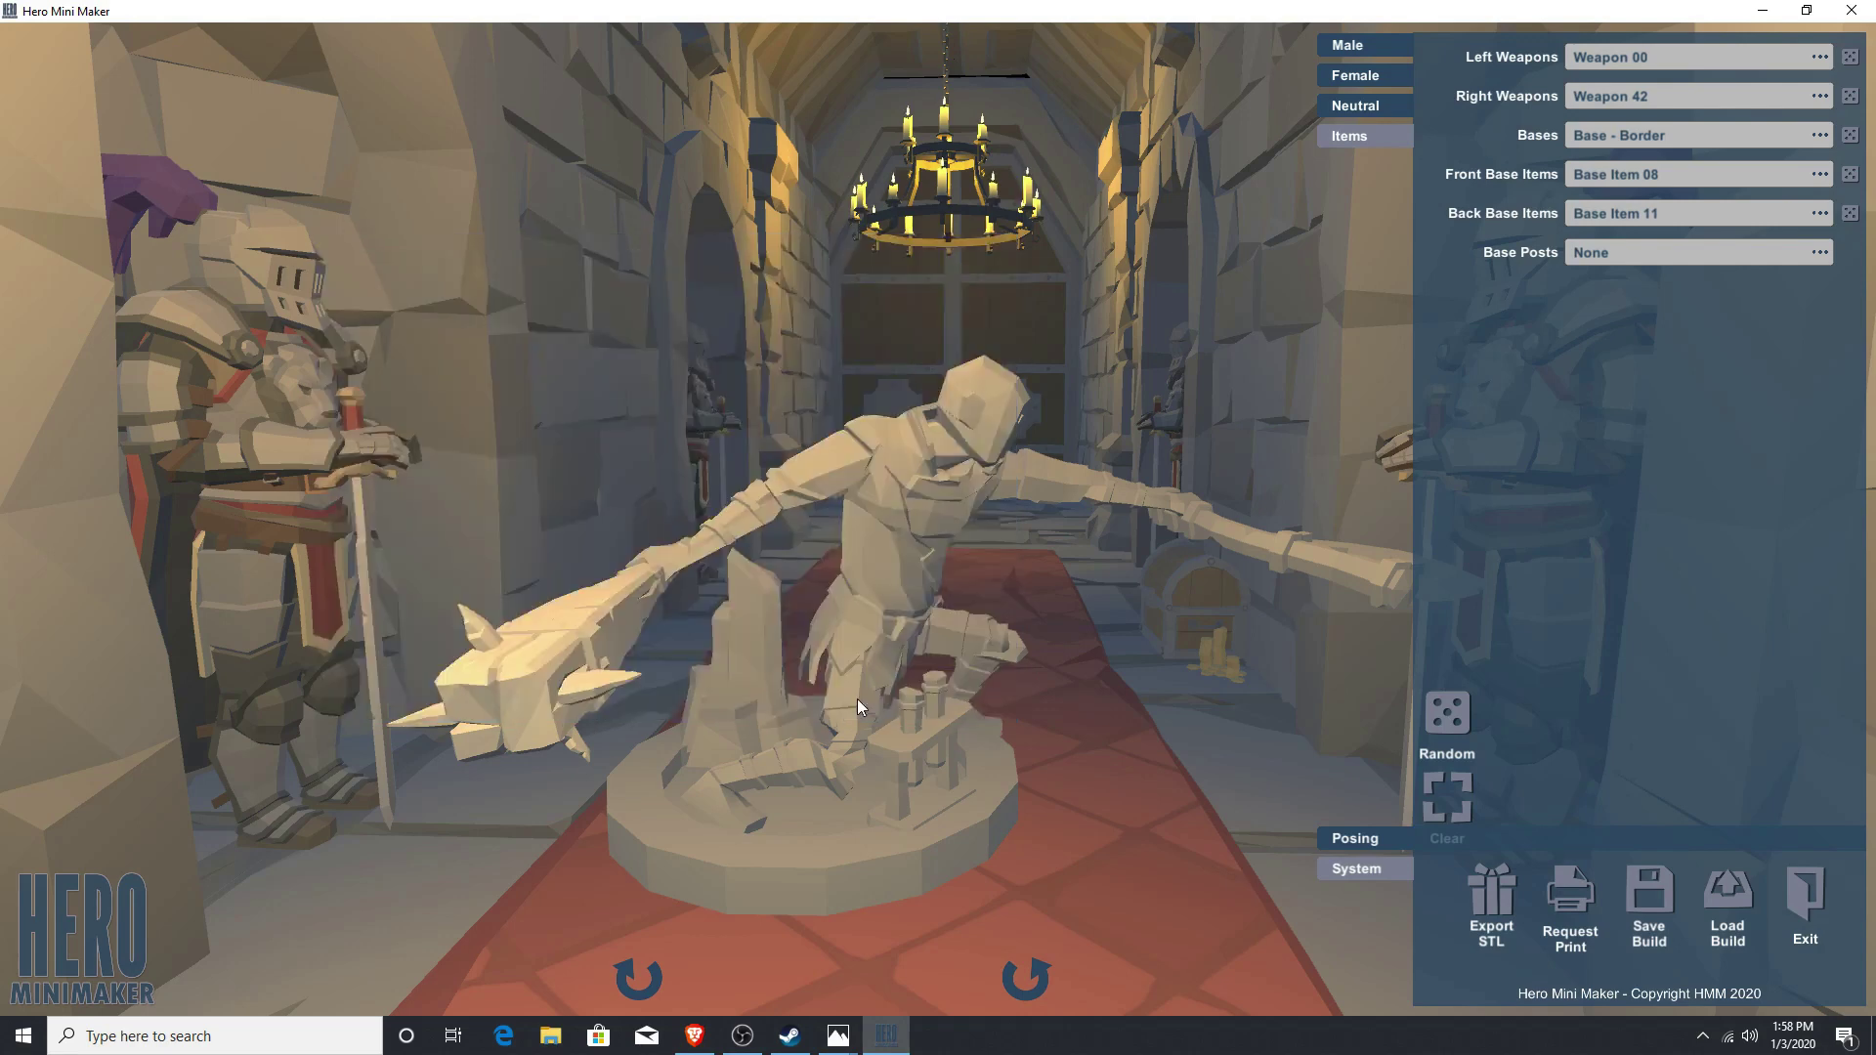
pyautogui.click(1493, 899)
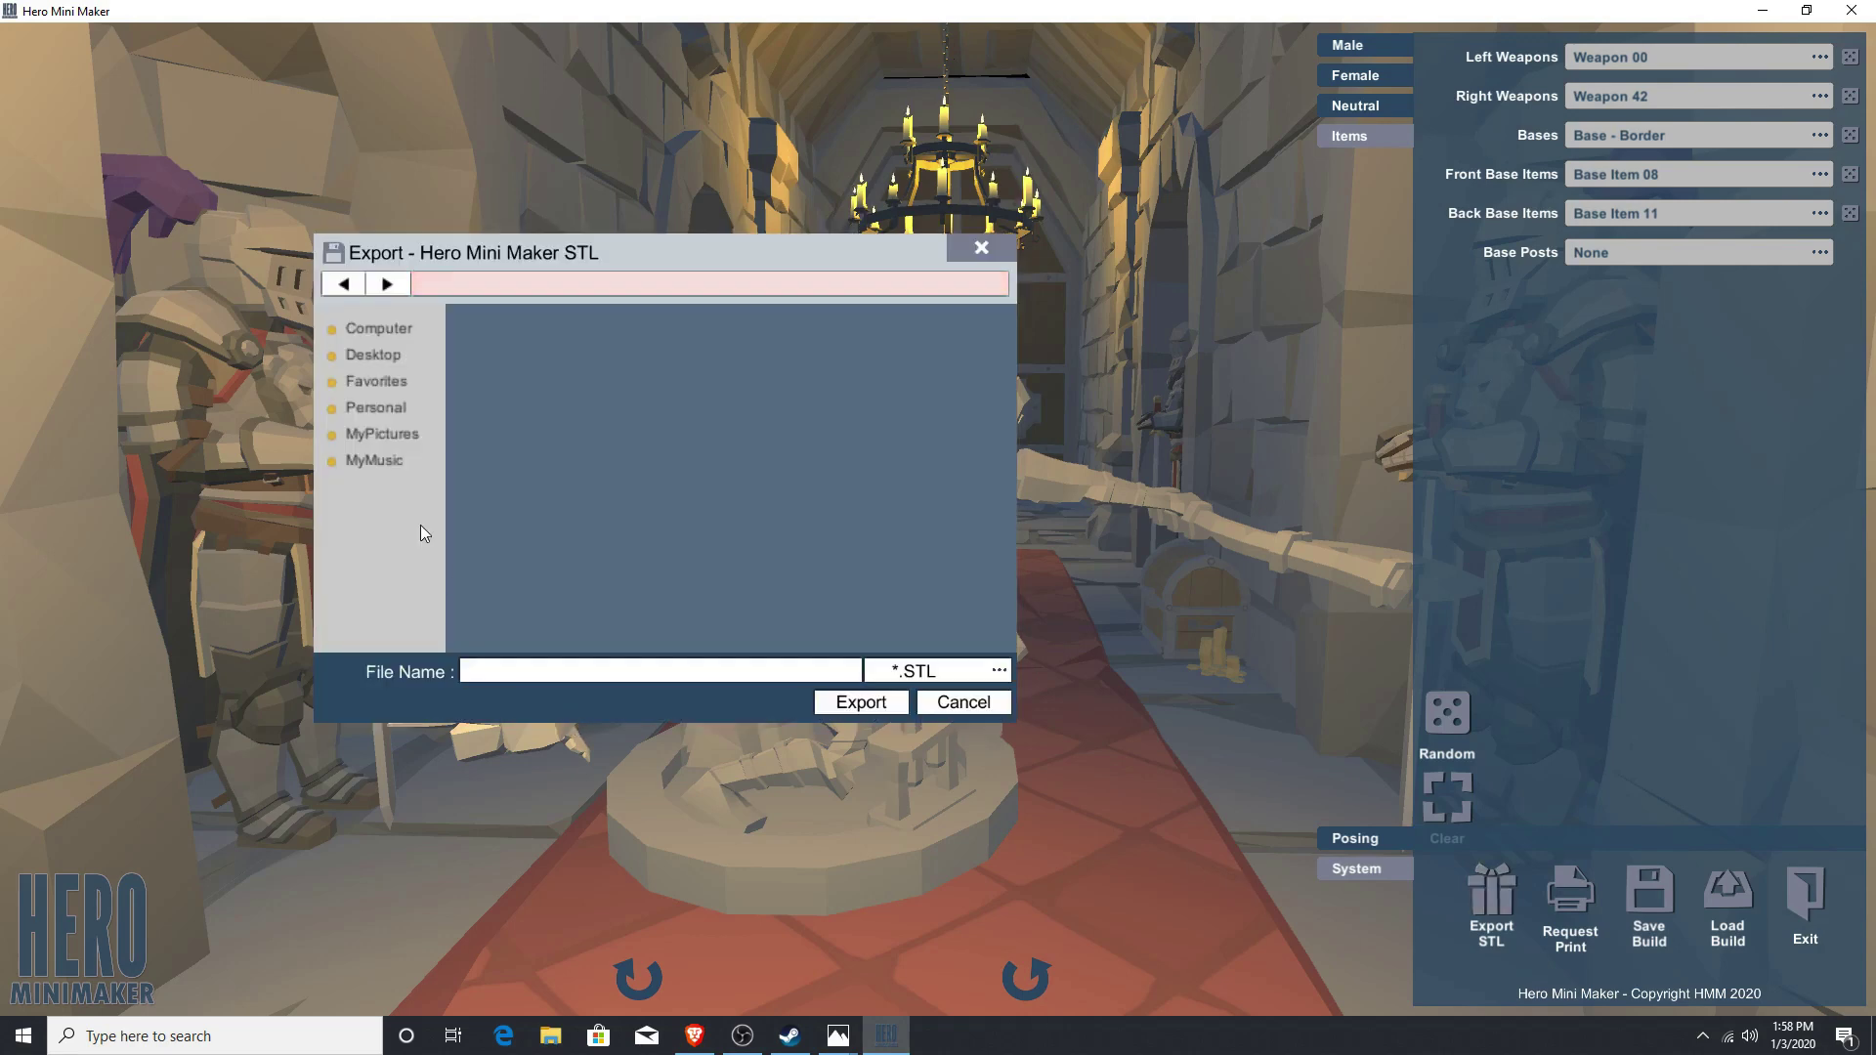
# Step: Export the miniature to the Desktop as the STL file 'Tom'
pyautogui.click(377, 355)
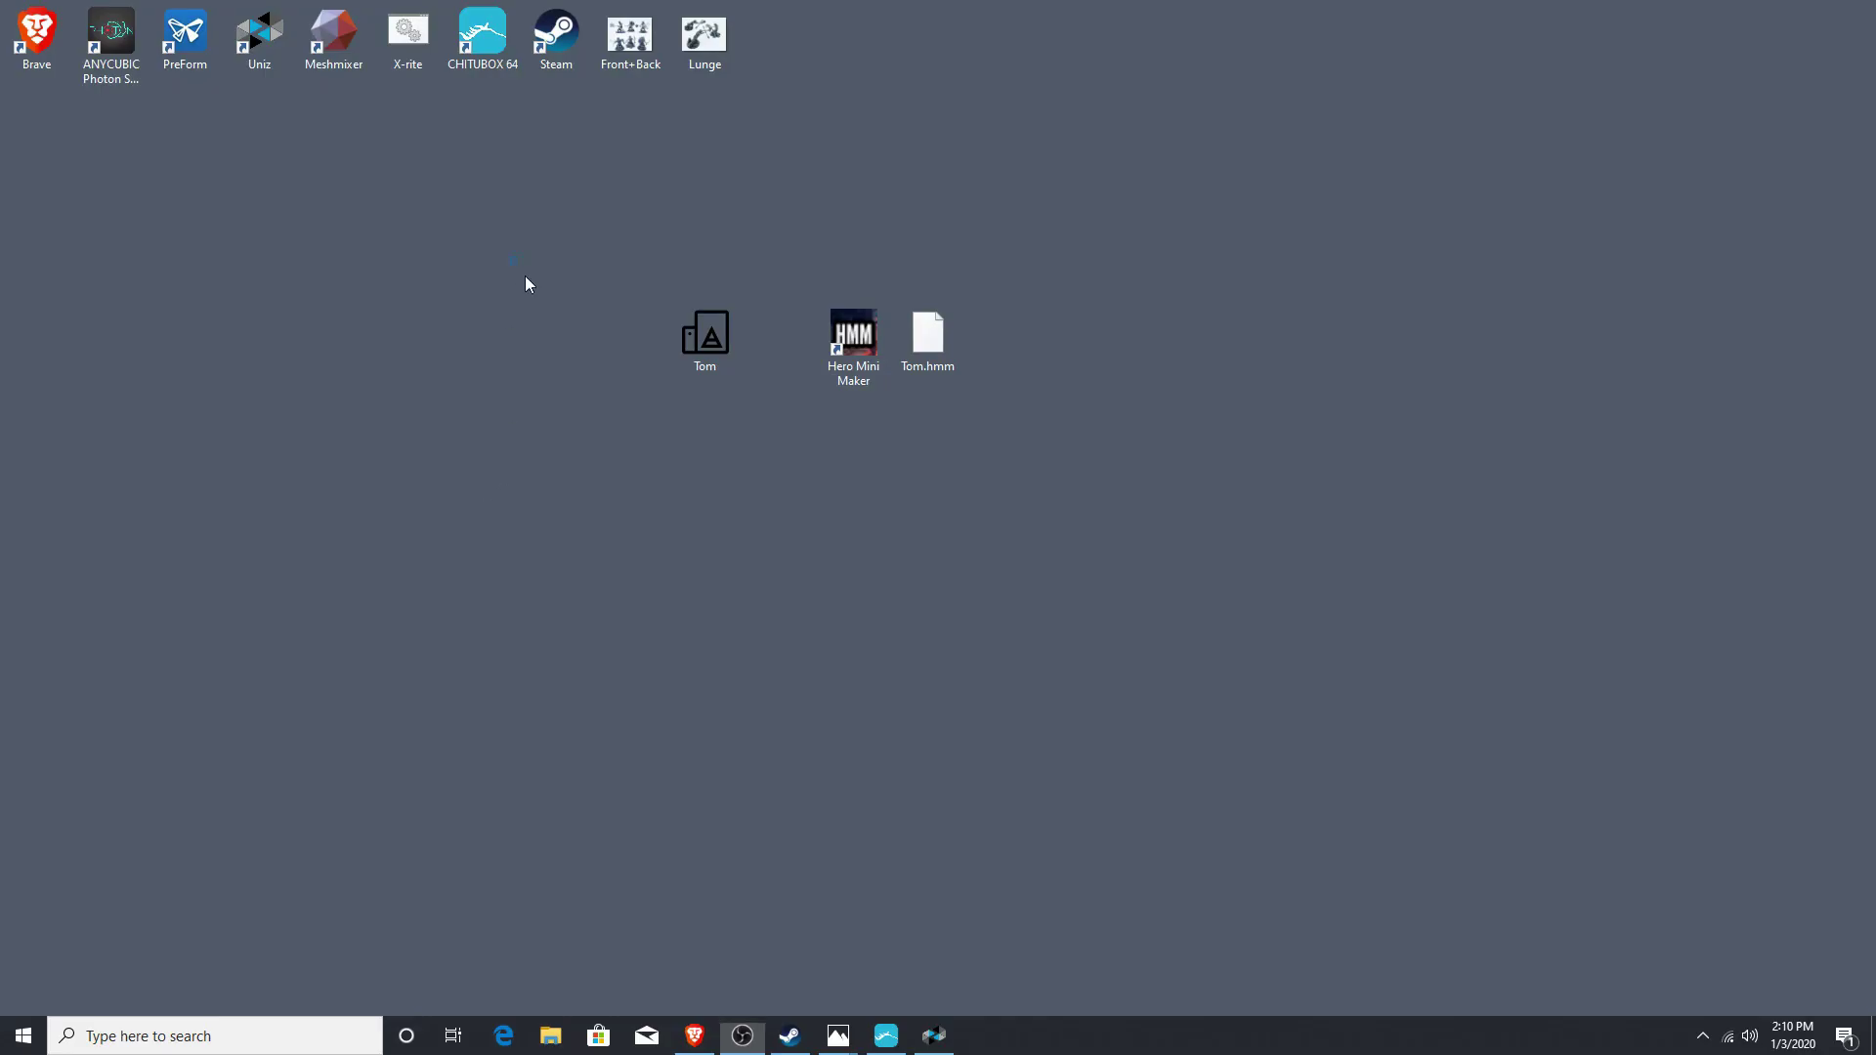
pyautogui.moveTo(525, 279); pyautogui.dragTo(754, 414)
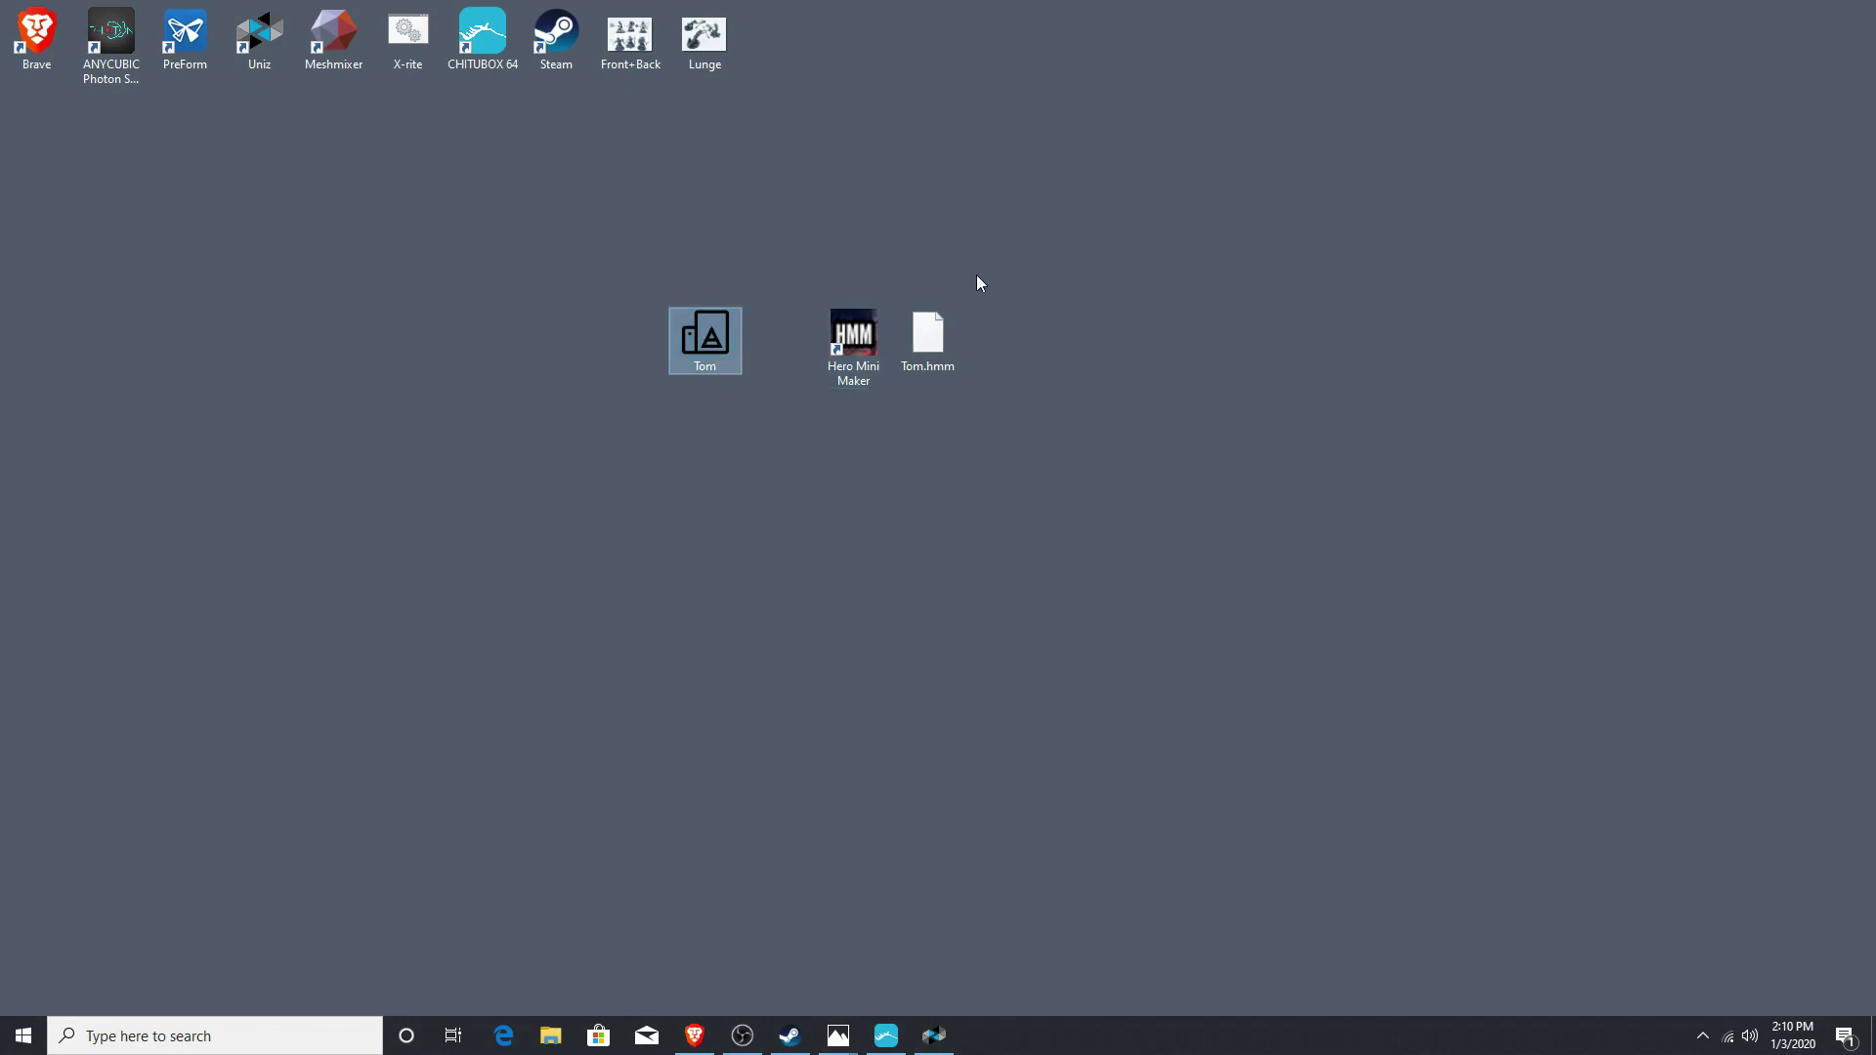
pyautogui.click(935, 340)
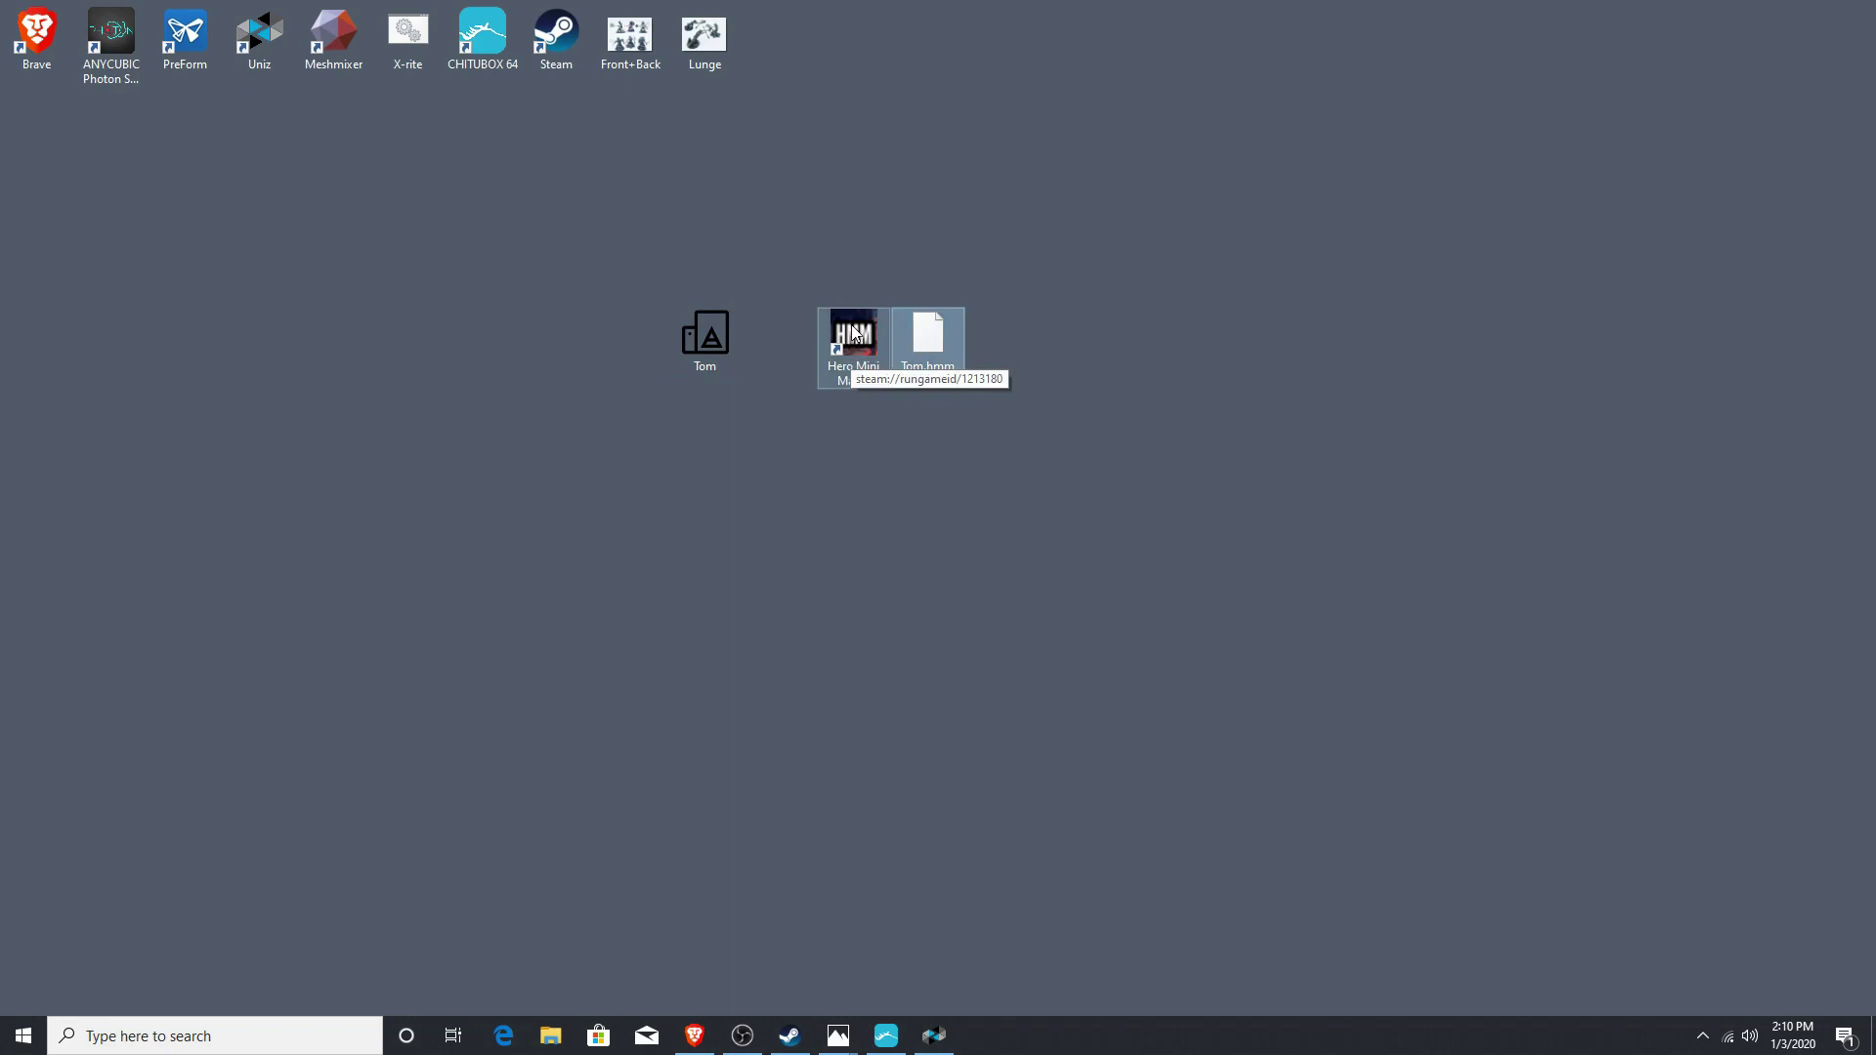
pyautogui.click(852, 325)
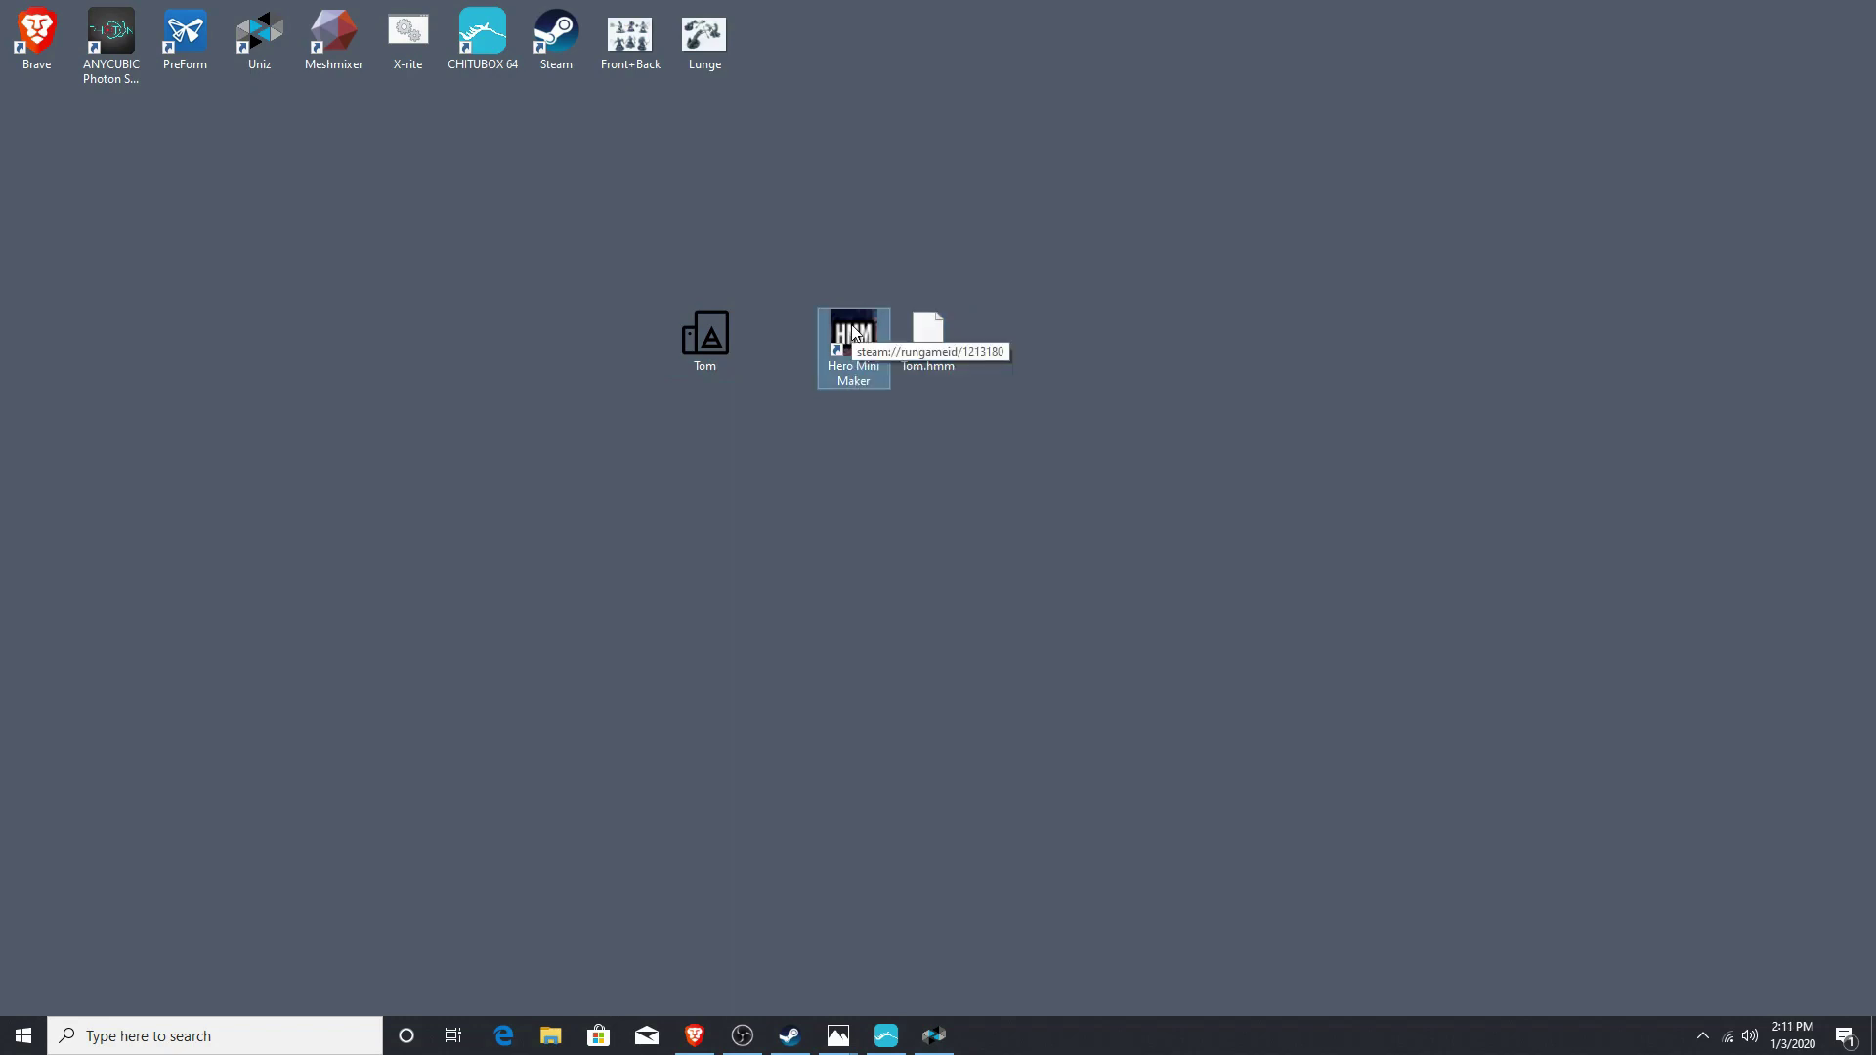
pyautogui.click(710, 340)
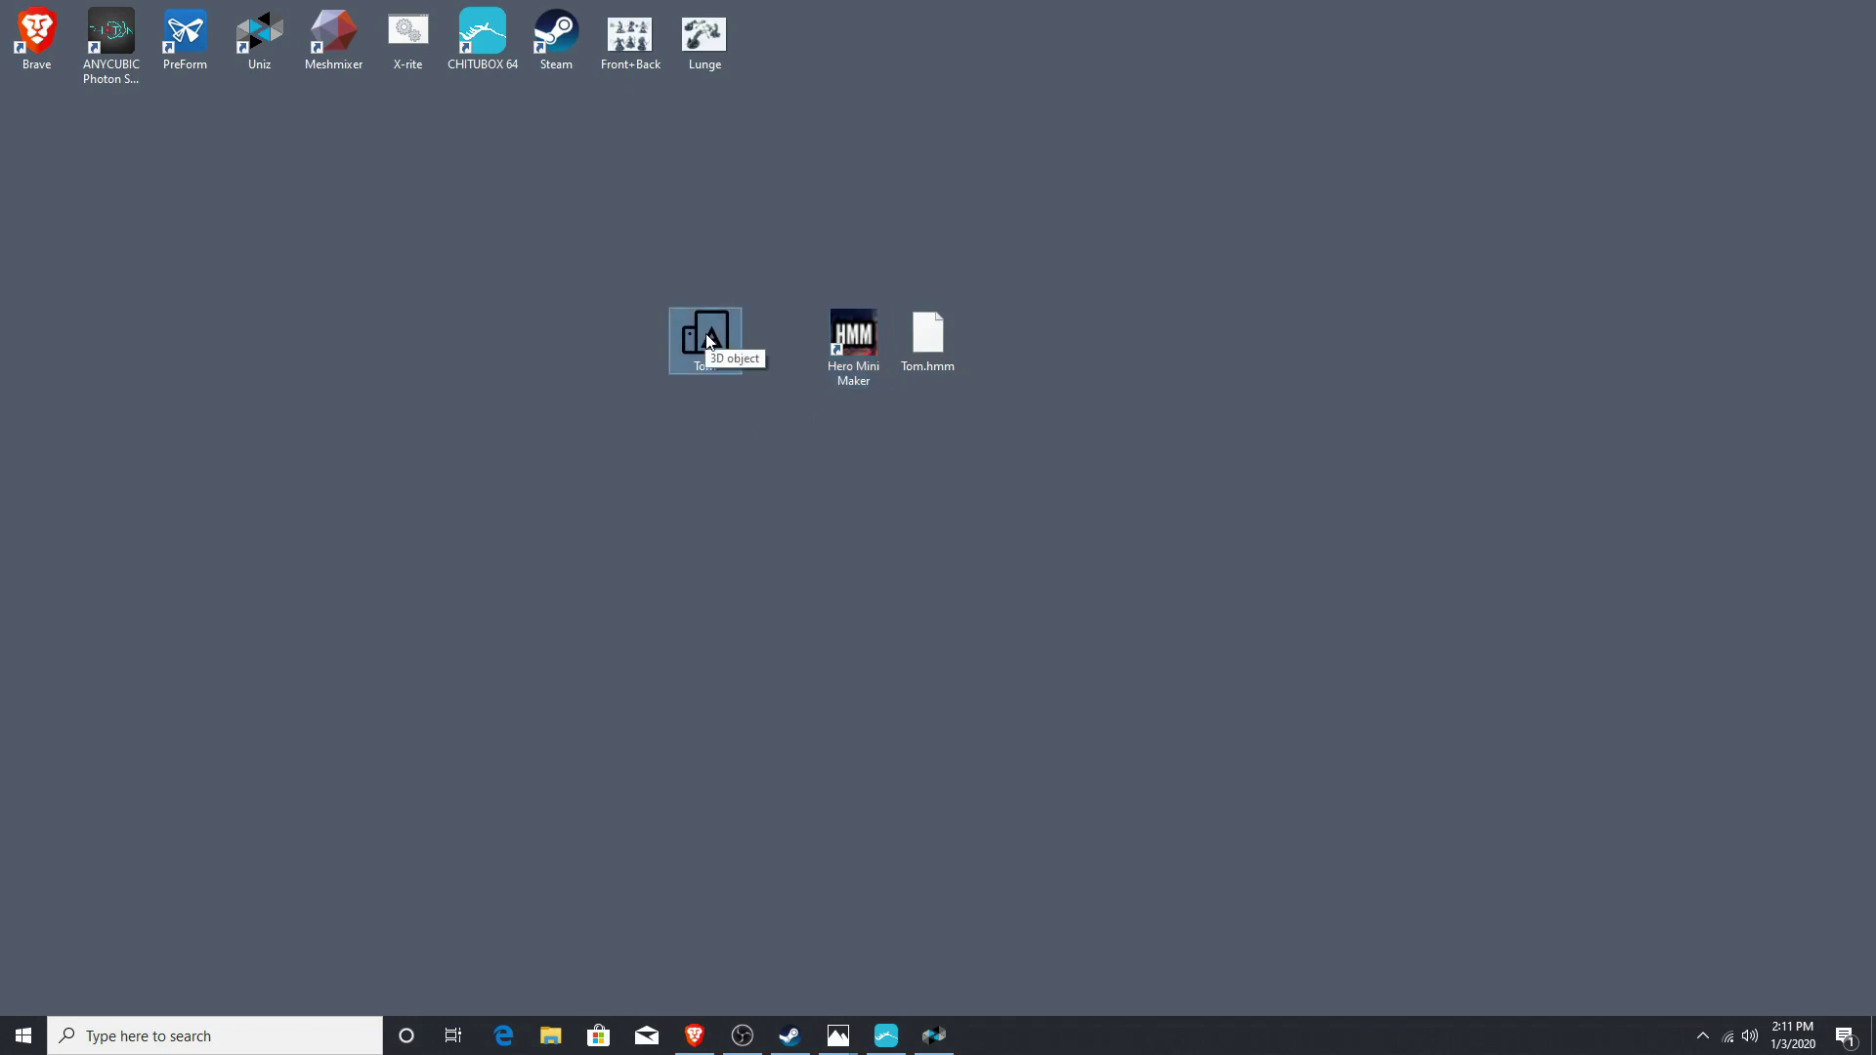
# Step: Load Tom.stl into CHITUBOX and scale it to fit at 62.04 × 49.05 × 93.81 mm
pyautogui.click(897, 1040)
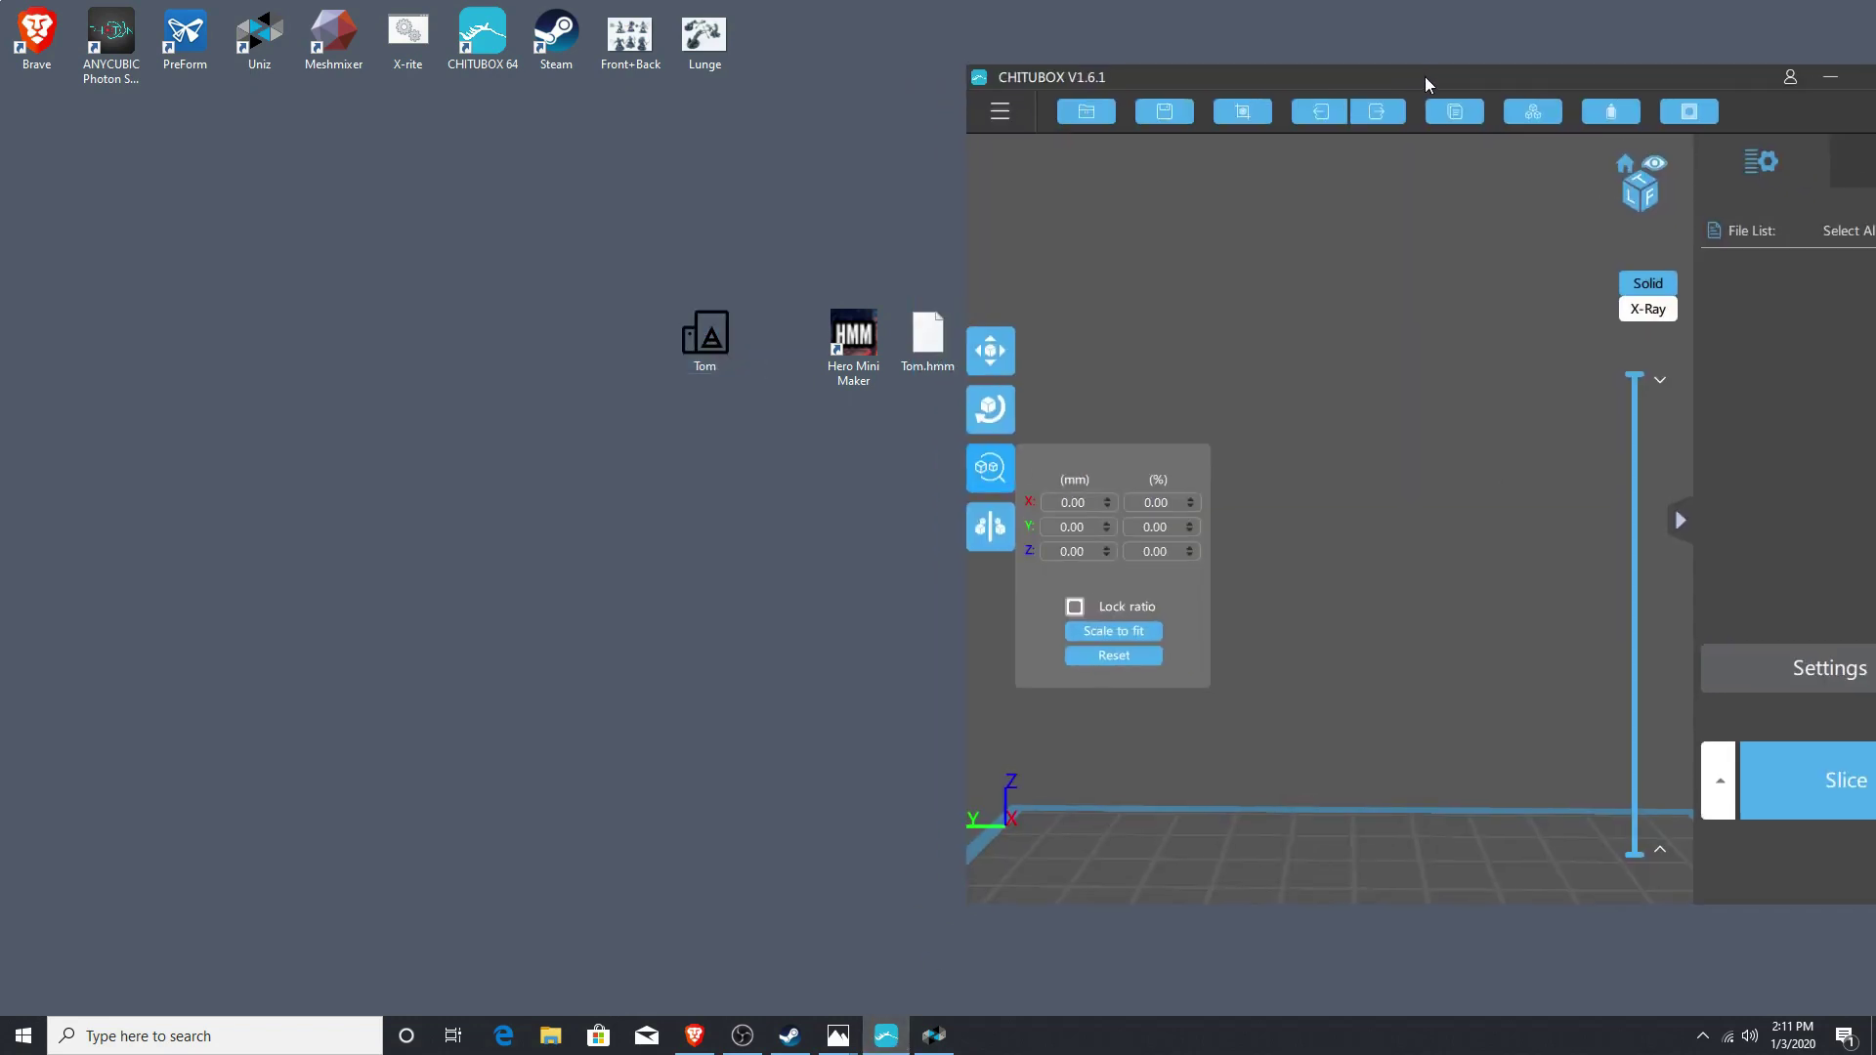
pyautogui.moveTo(687, 340); pyautogui.dragTo(1445, 804)
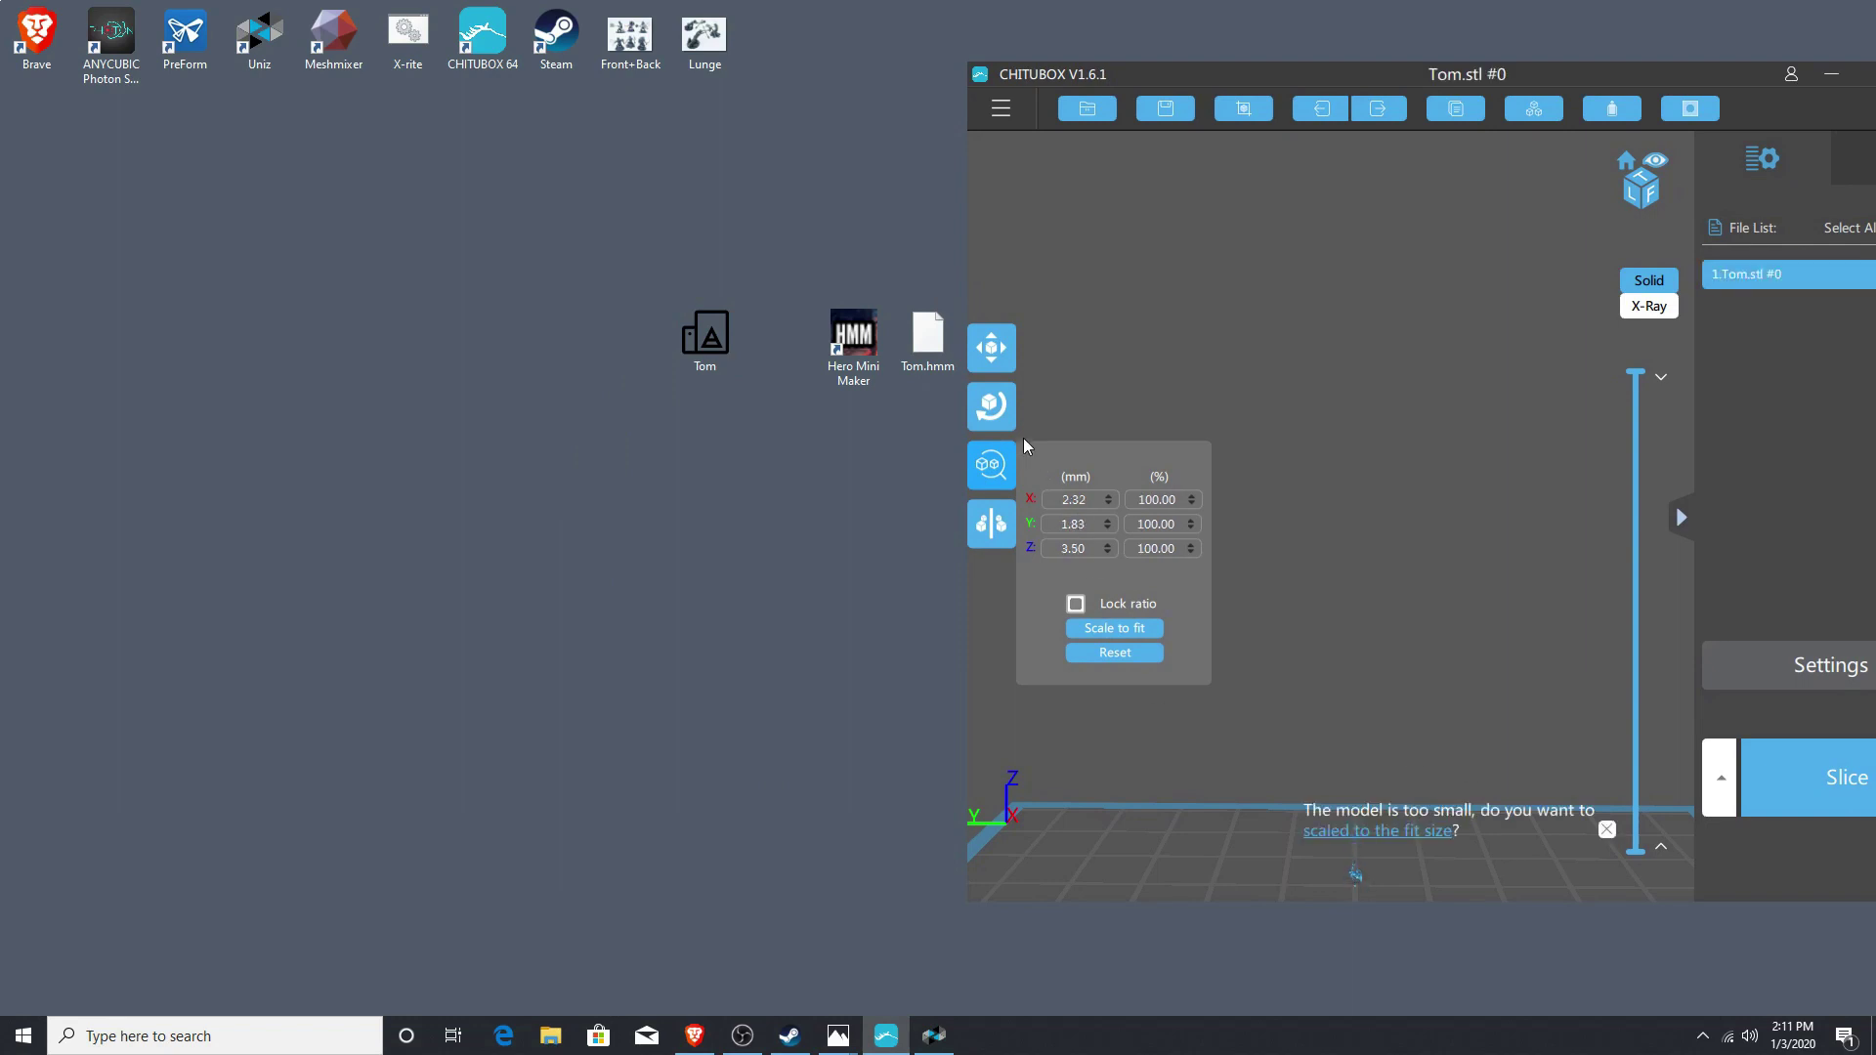
pyautogui.click(996, 463)
pyautogui.click(1004, 461)
pyautogui.click(1092, 623)
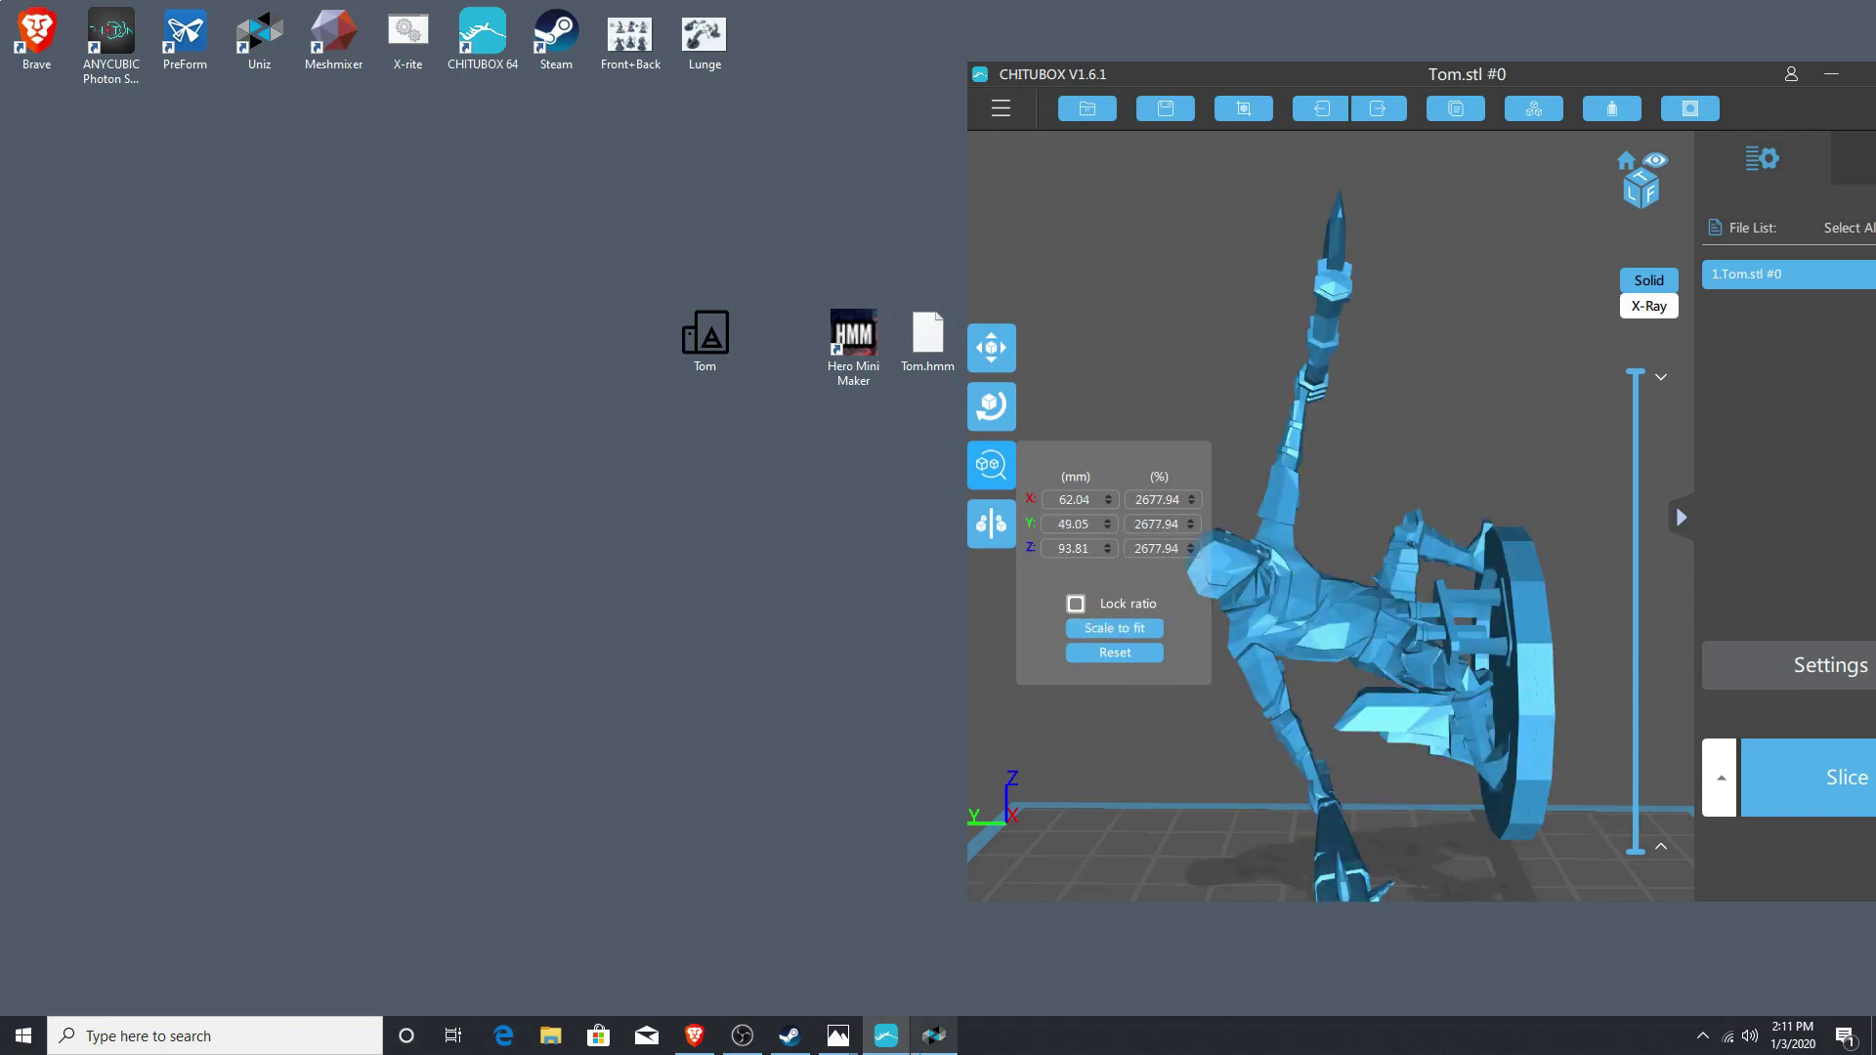
pyautogui.click(933, 1036)
# Step: Load Tom.stl into Uniz, accepting conversion from inches to millimetres
pyautogui.doubleClick(591, 26)
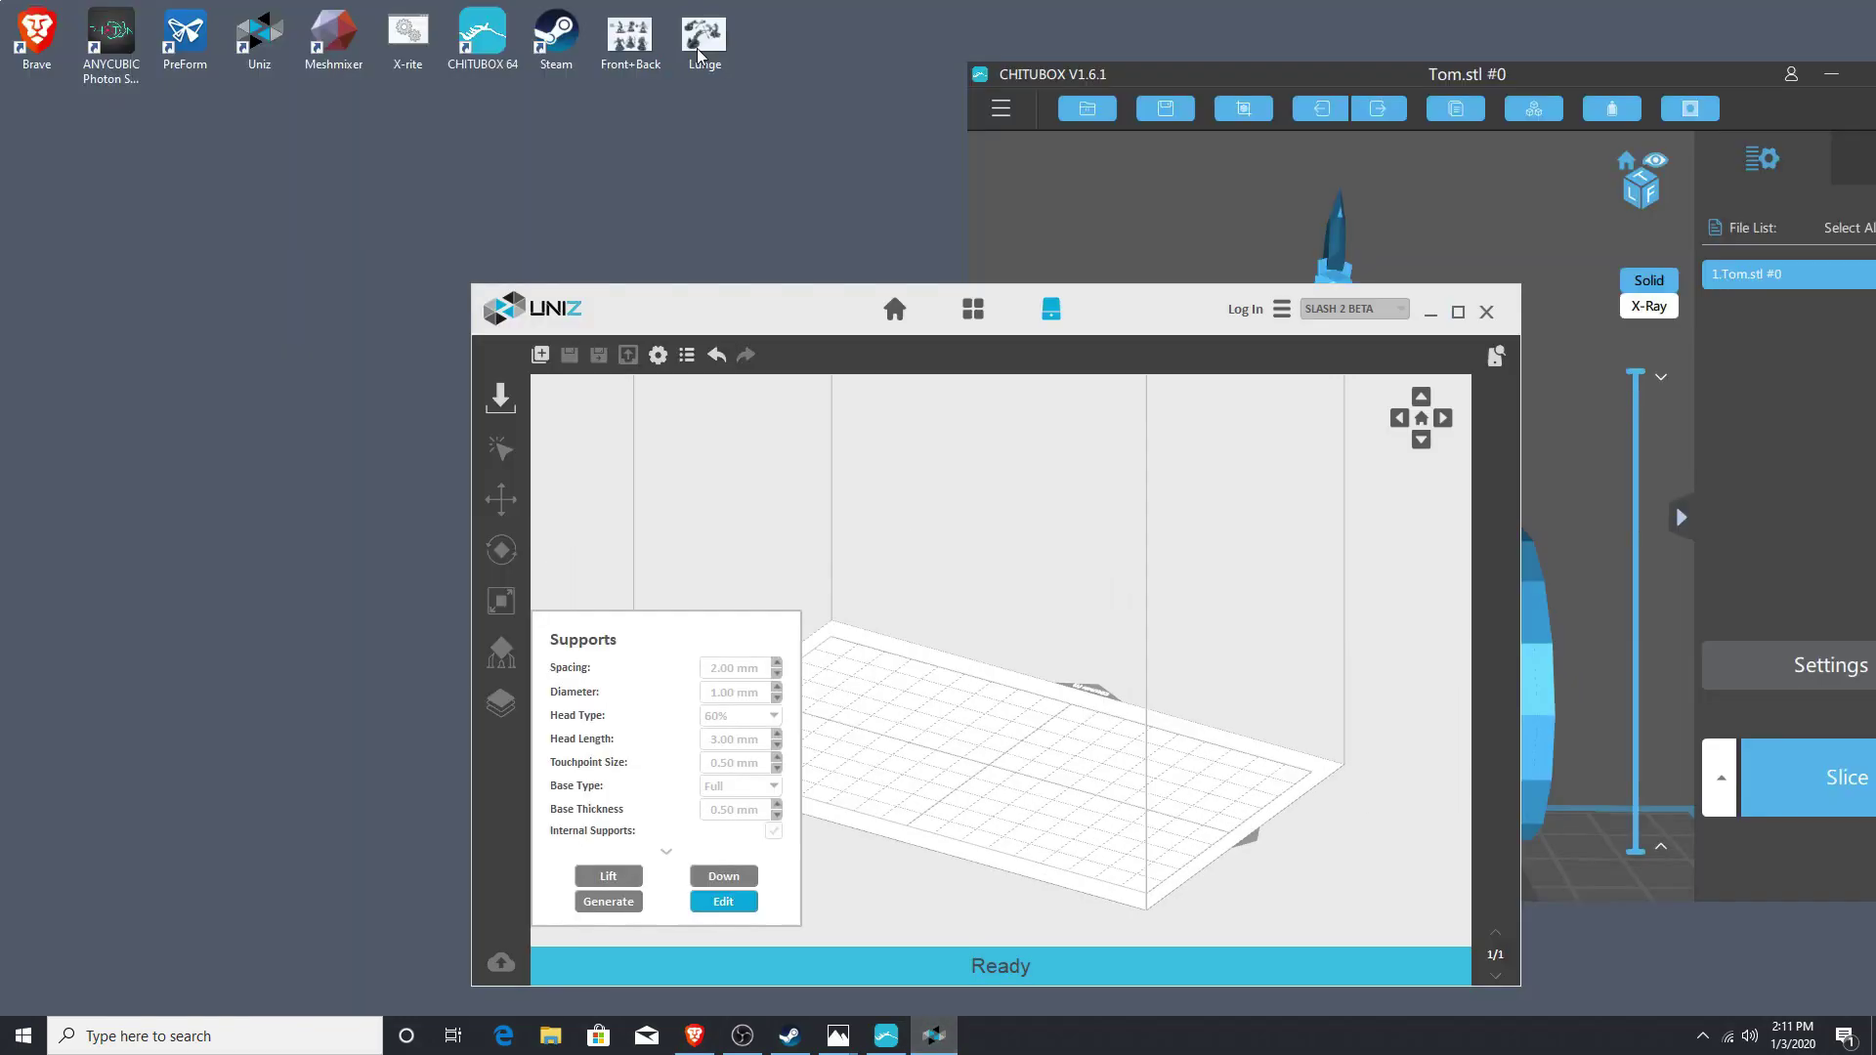
pyautogui.moveTo(773, 298); pyautogui.dragTo(1118, 214)
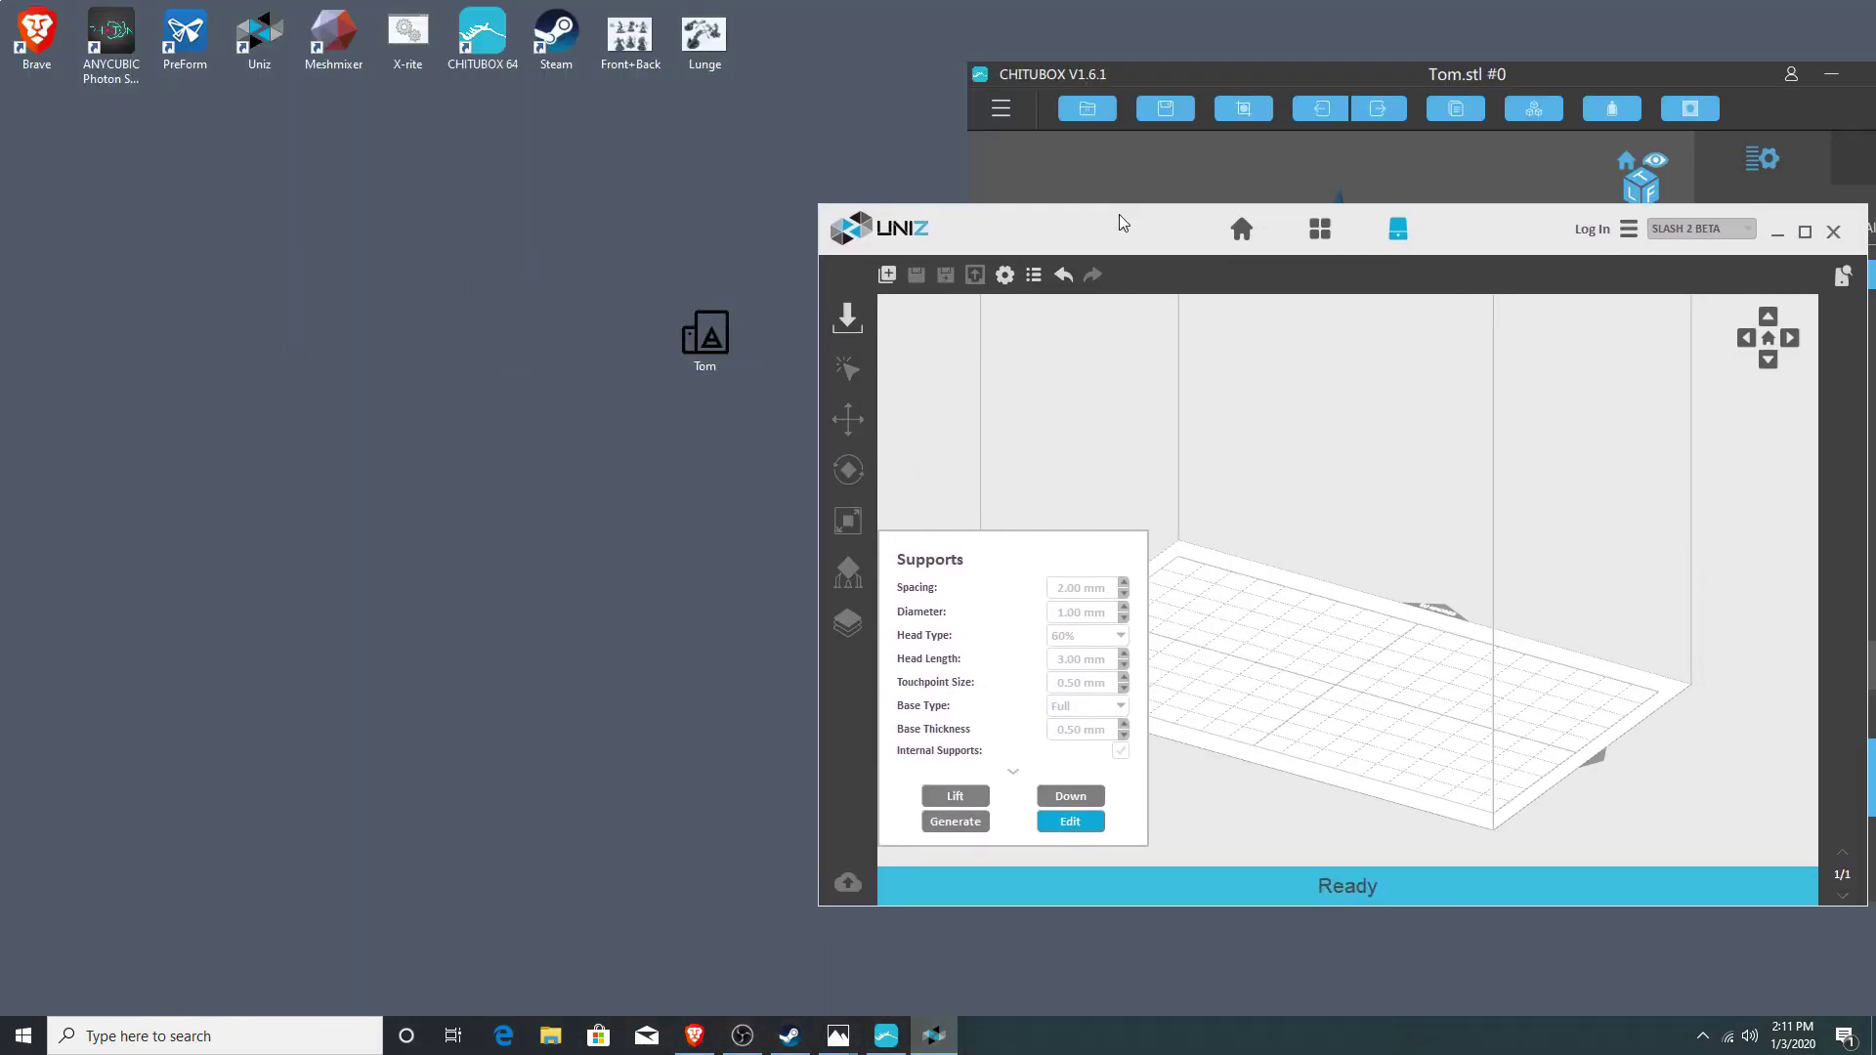
pyautogui.moveTo(715, 340); pyautogui.dragTo(1332, 629)
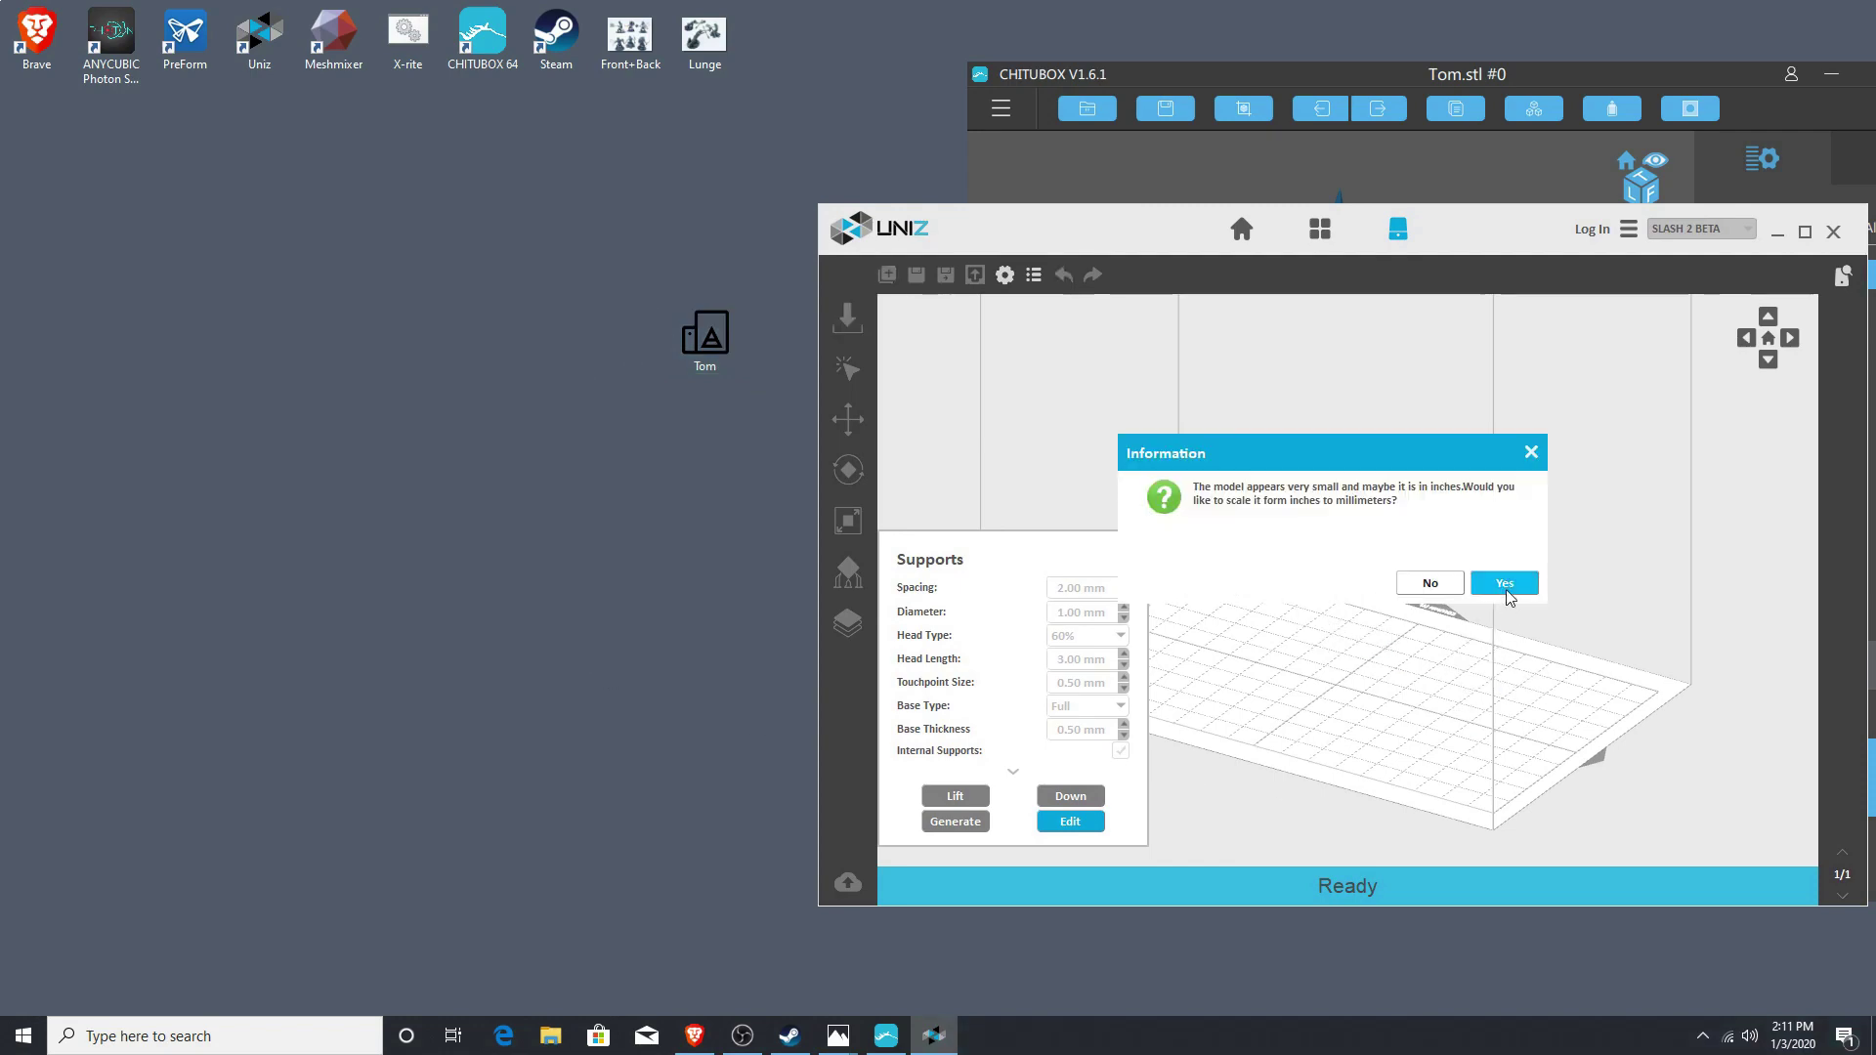
pyautogui.click(1506, 591)
# Step: Use Align Bottom Plane to stand the model upright on its round base
pyautogui.moveTo(1648, 565); pyautogui.dragTo(1486, 606)
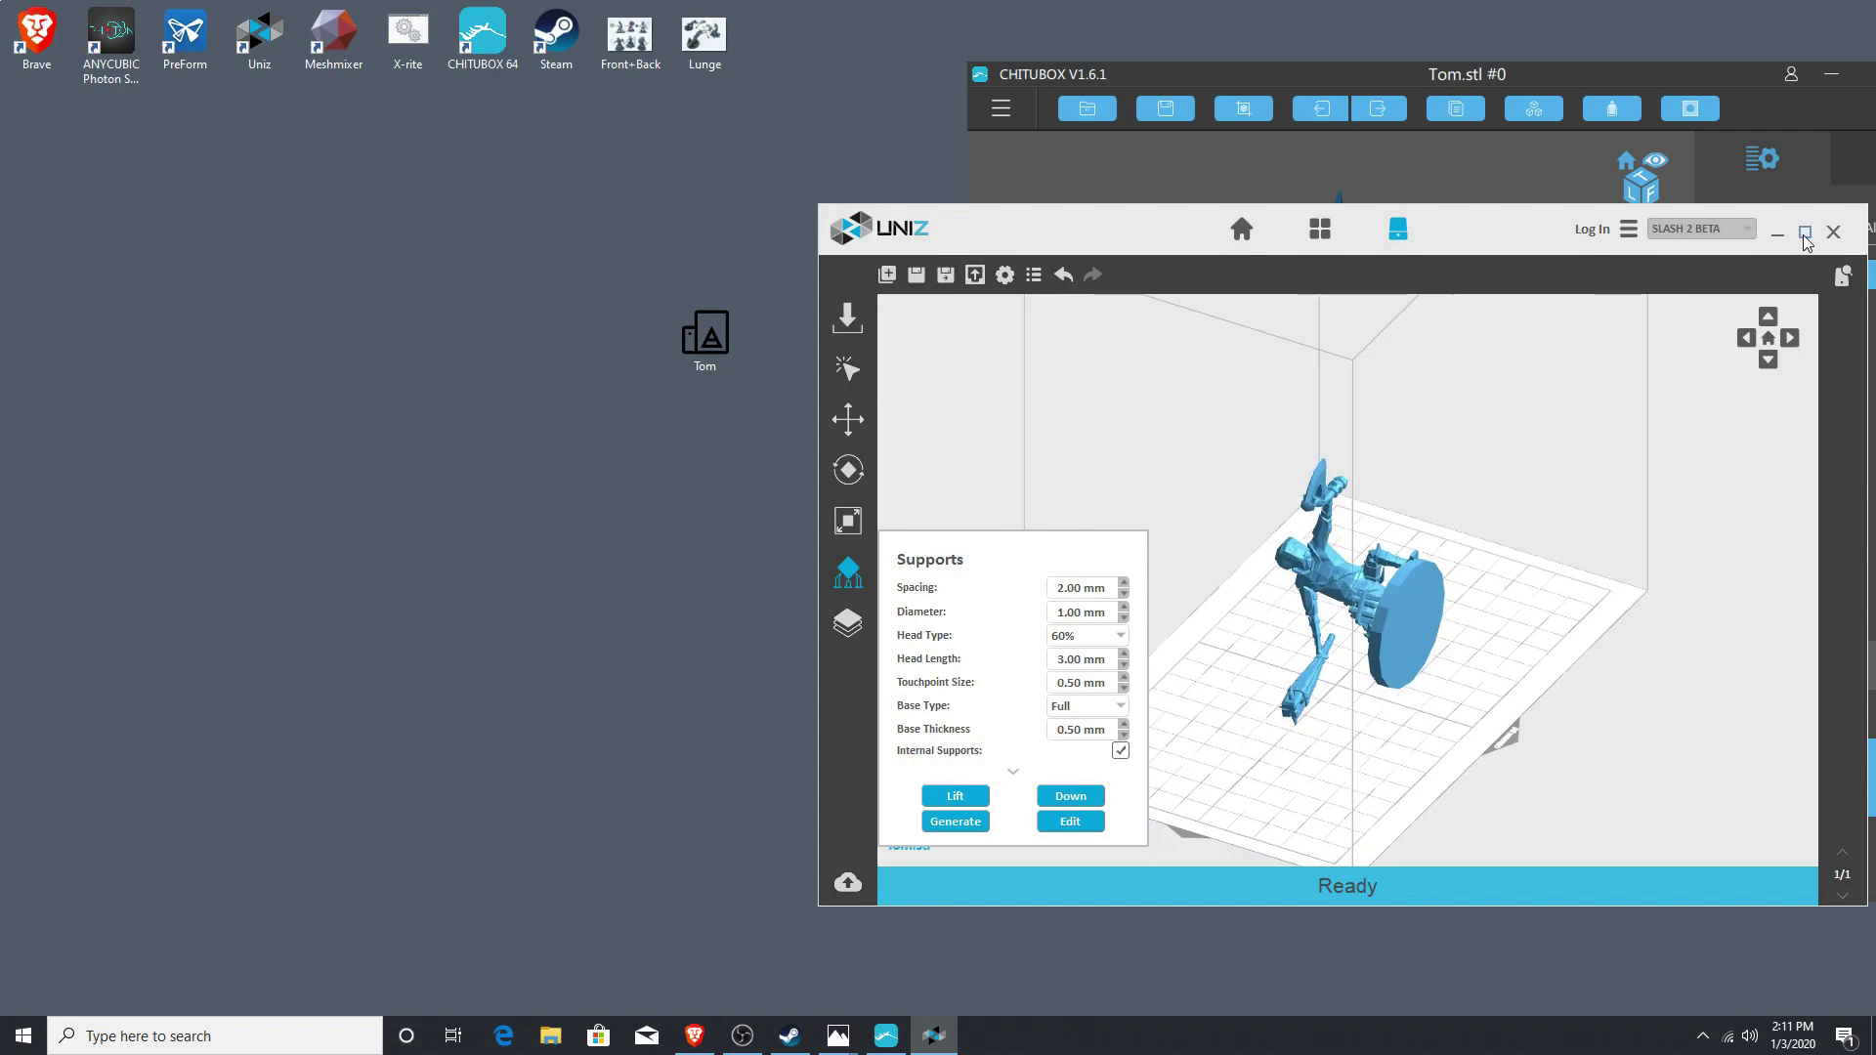
pyautogui.click(1806, 233)
pyautogui.click(31, 320)
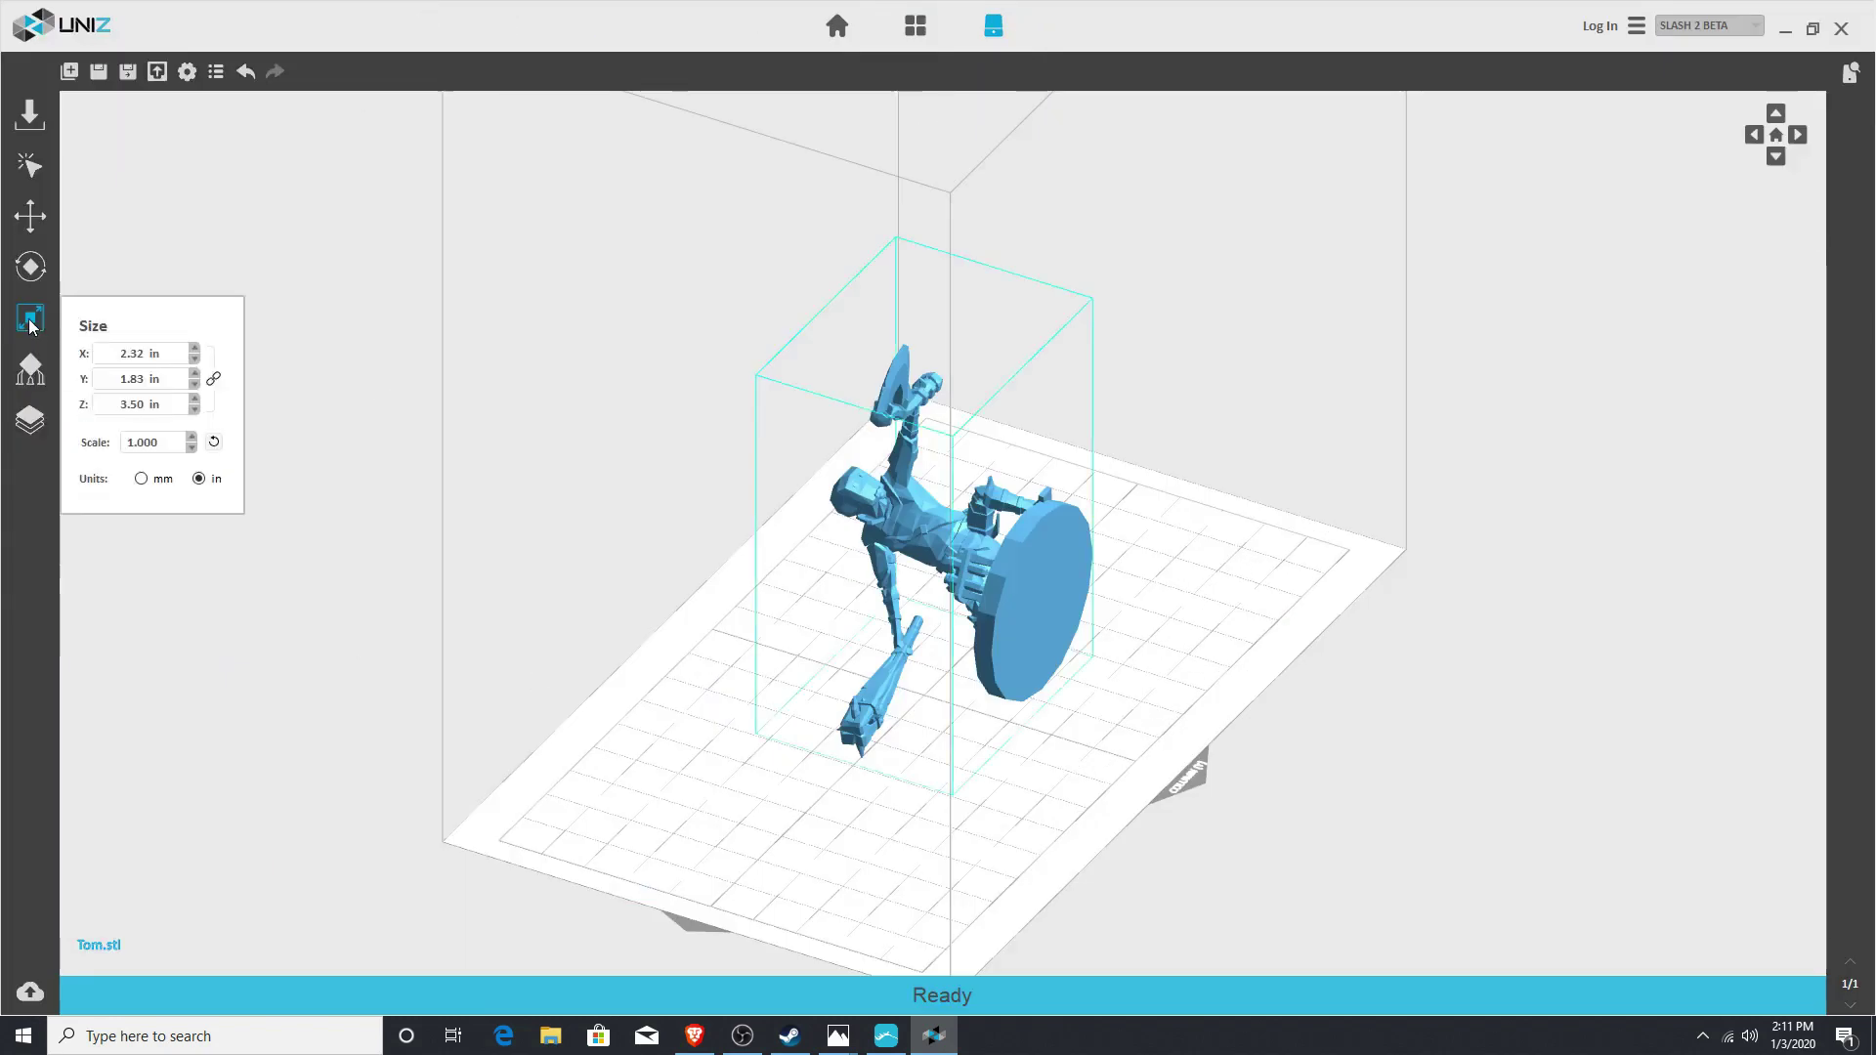
pyautogui.click(30, 266)
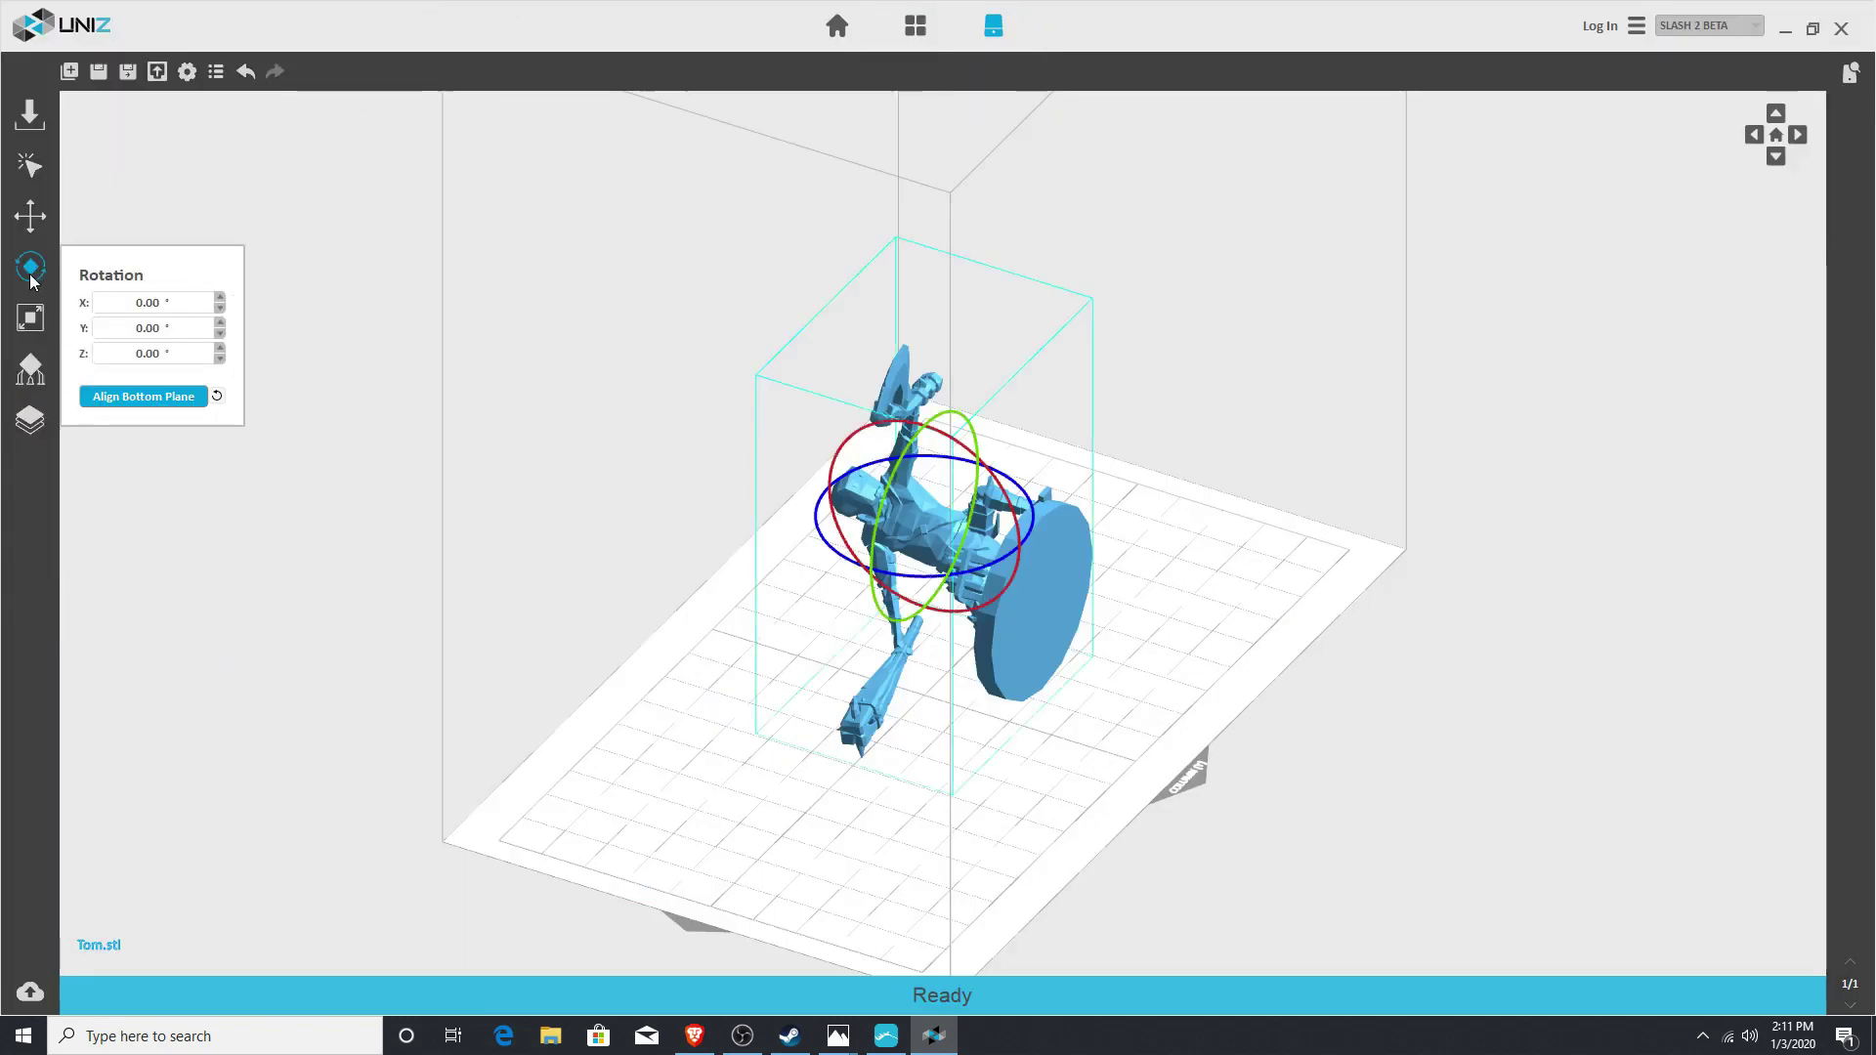
pyautogui.click(135, 401)
pyautogui.moveTo(1437, 602); pyautogui.dragTo(1189, 577)
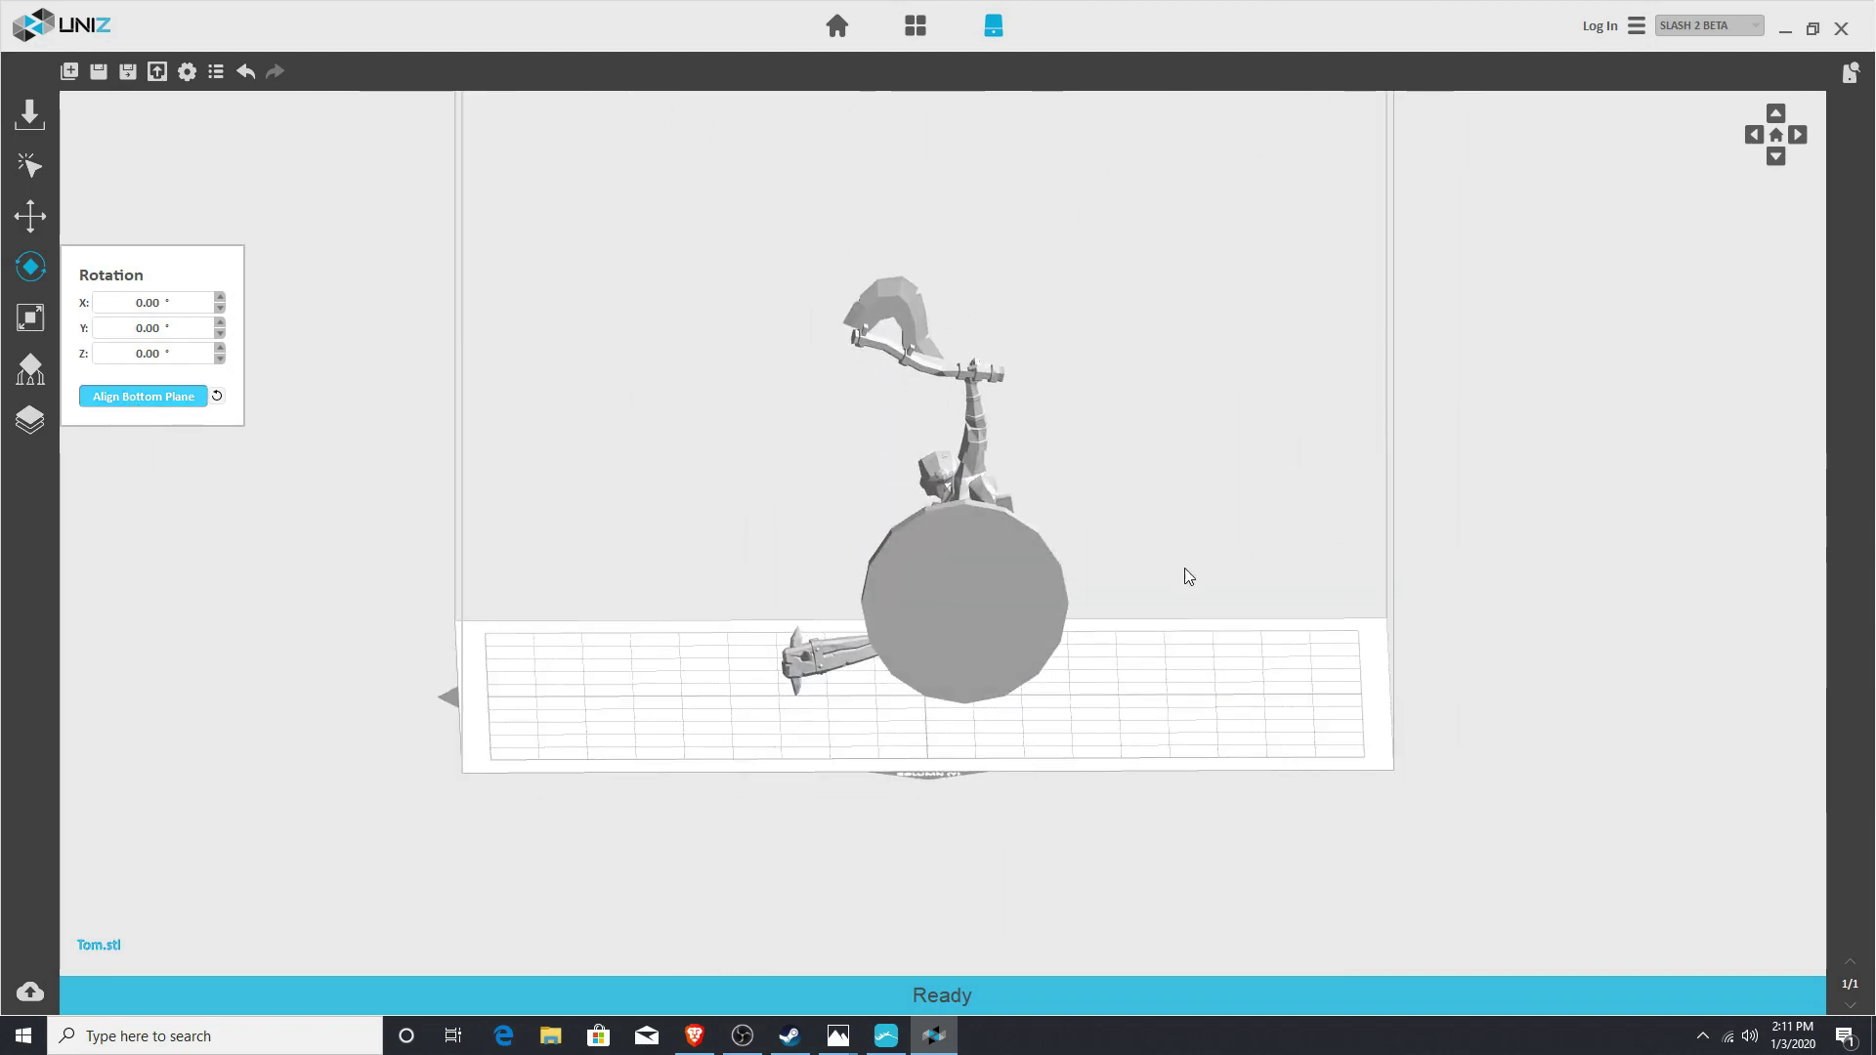
pyautogui.click(979, 607)
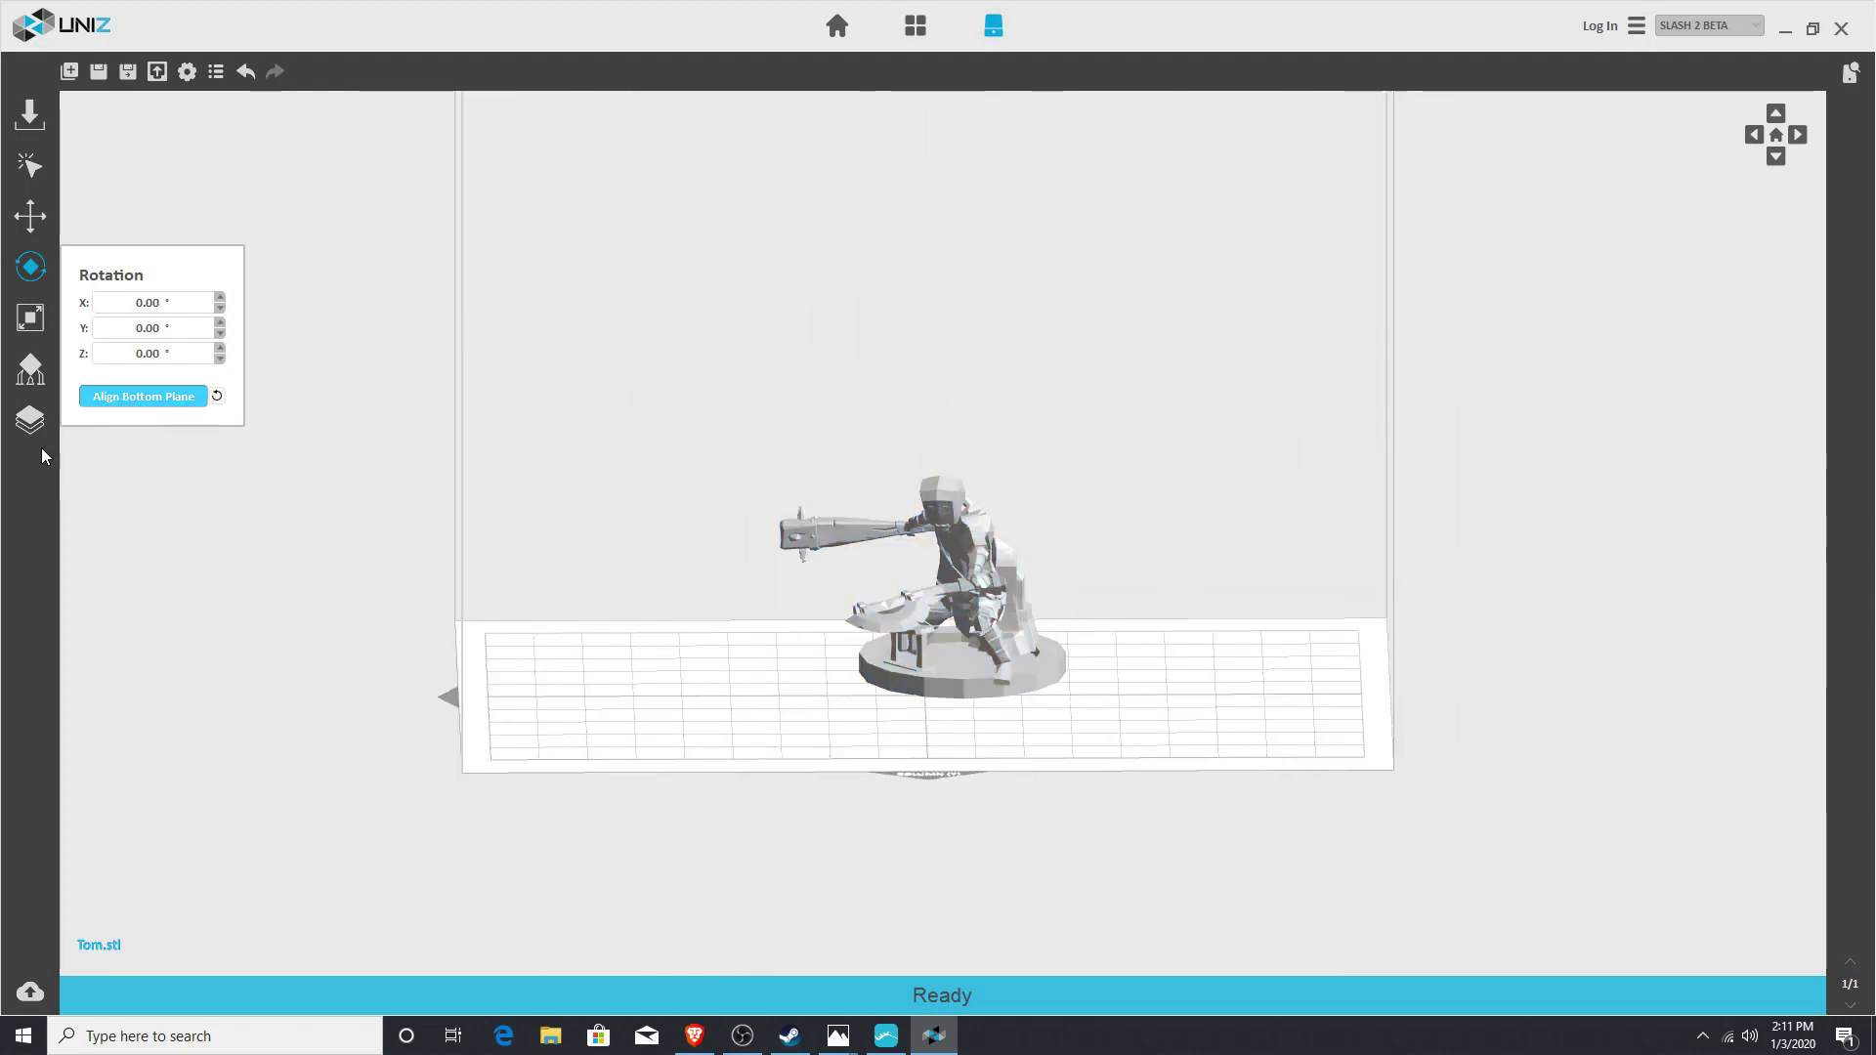
# Step: Lift the Tom model off the plate, generate supports, and orbit to check them from above and front
pyautogui.click(30, 368)
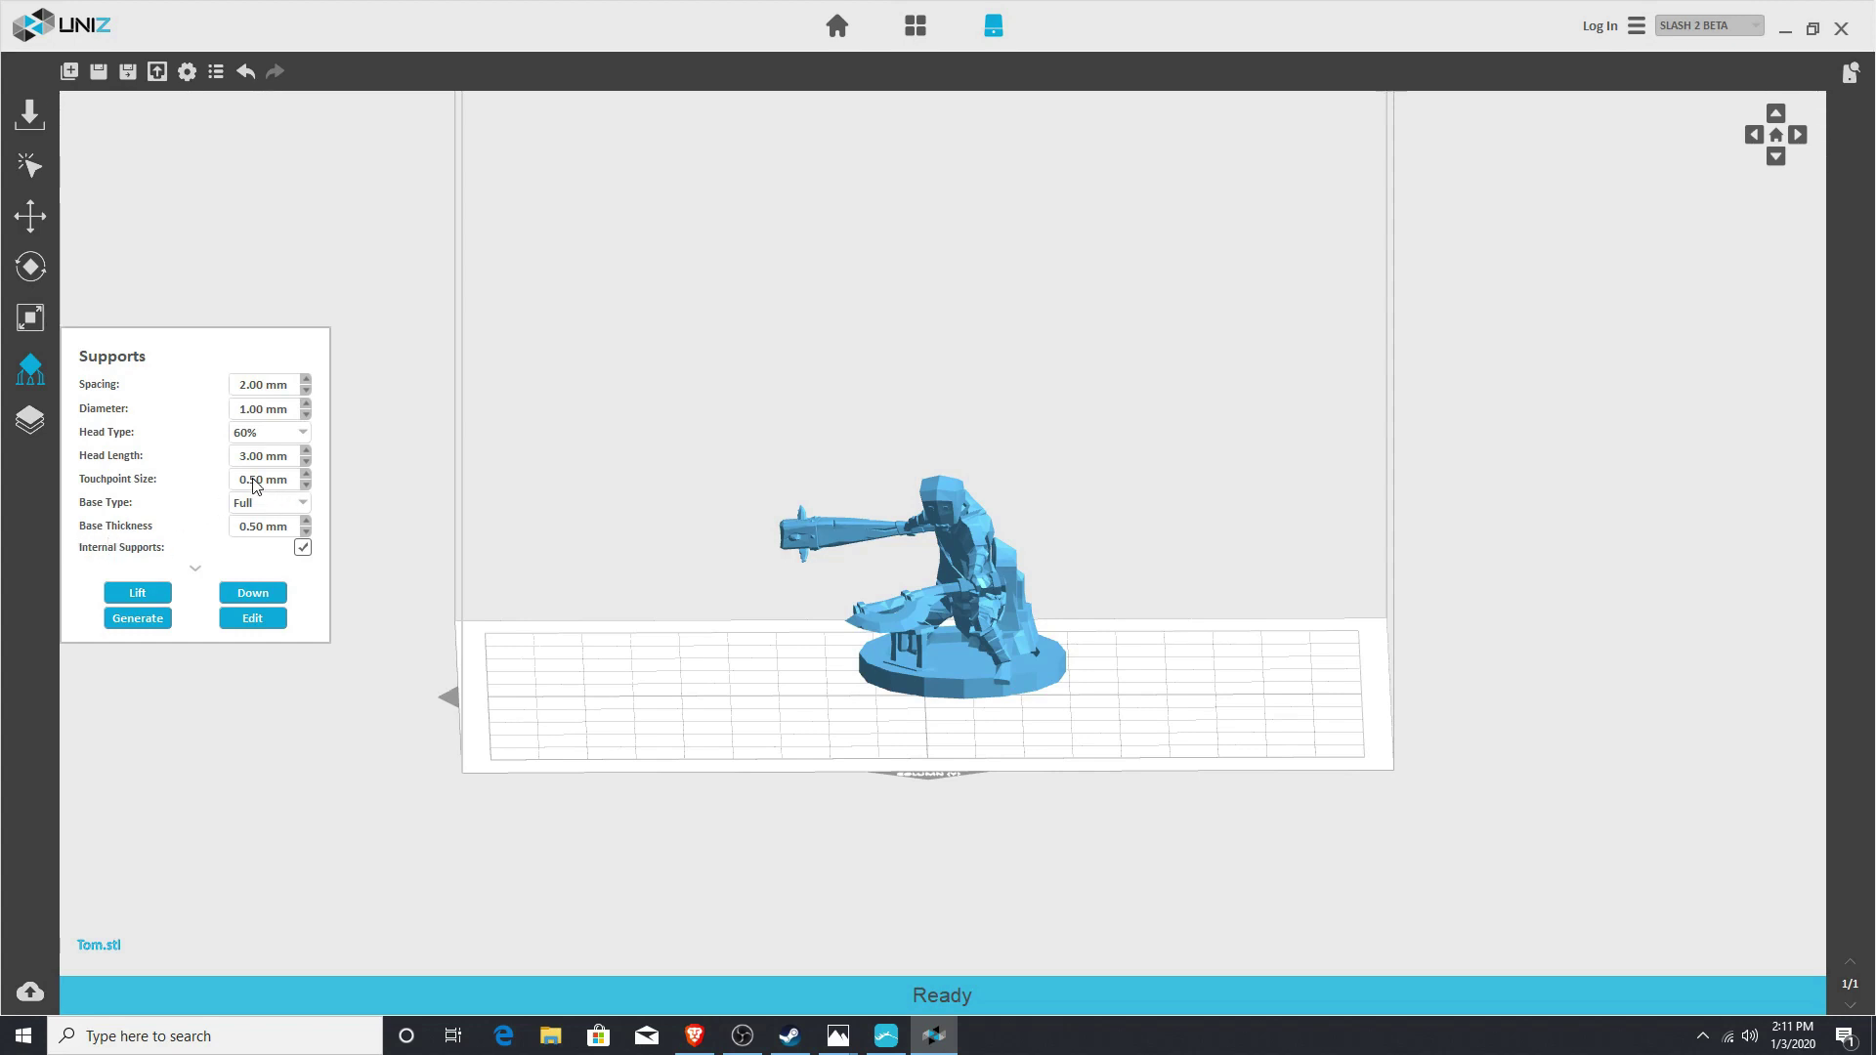
pyautogui.click(120, 595)
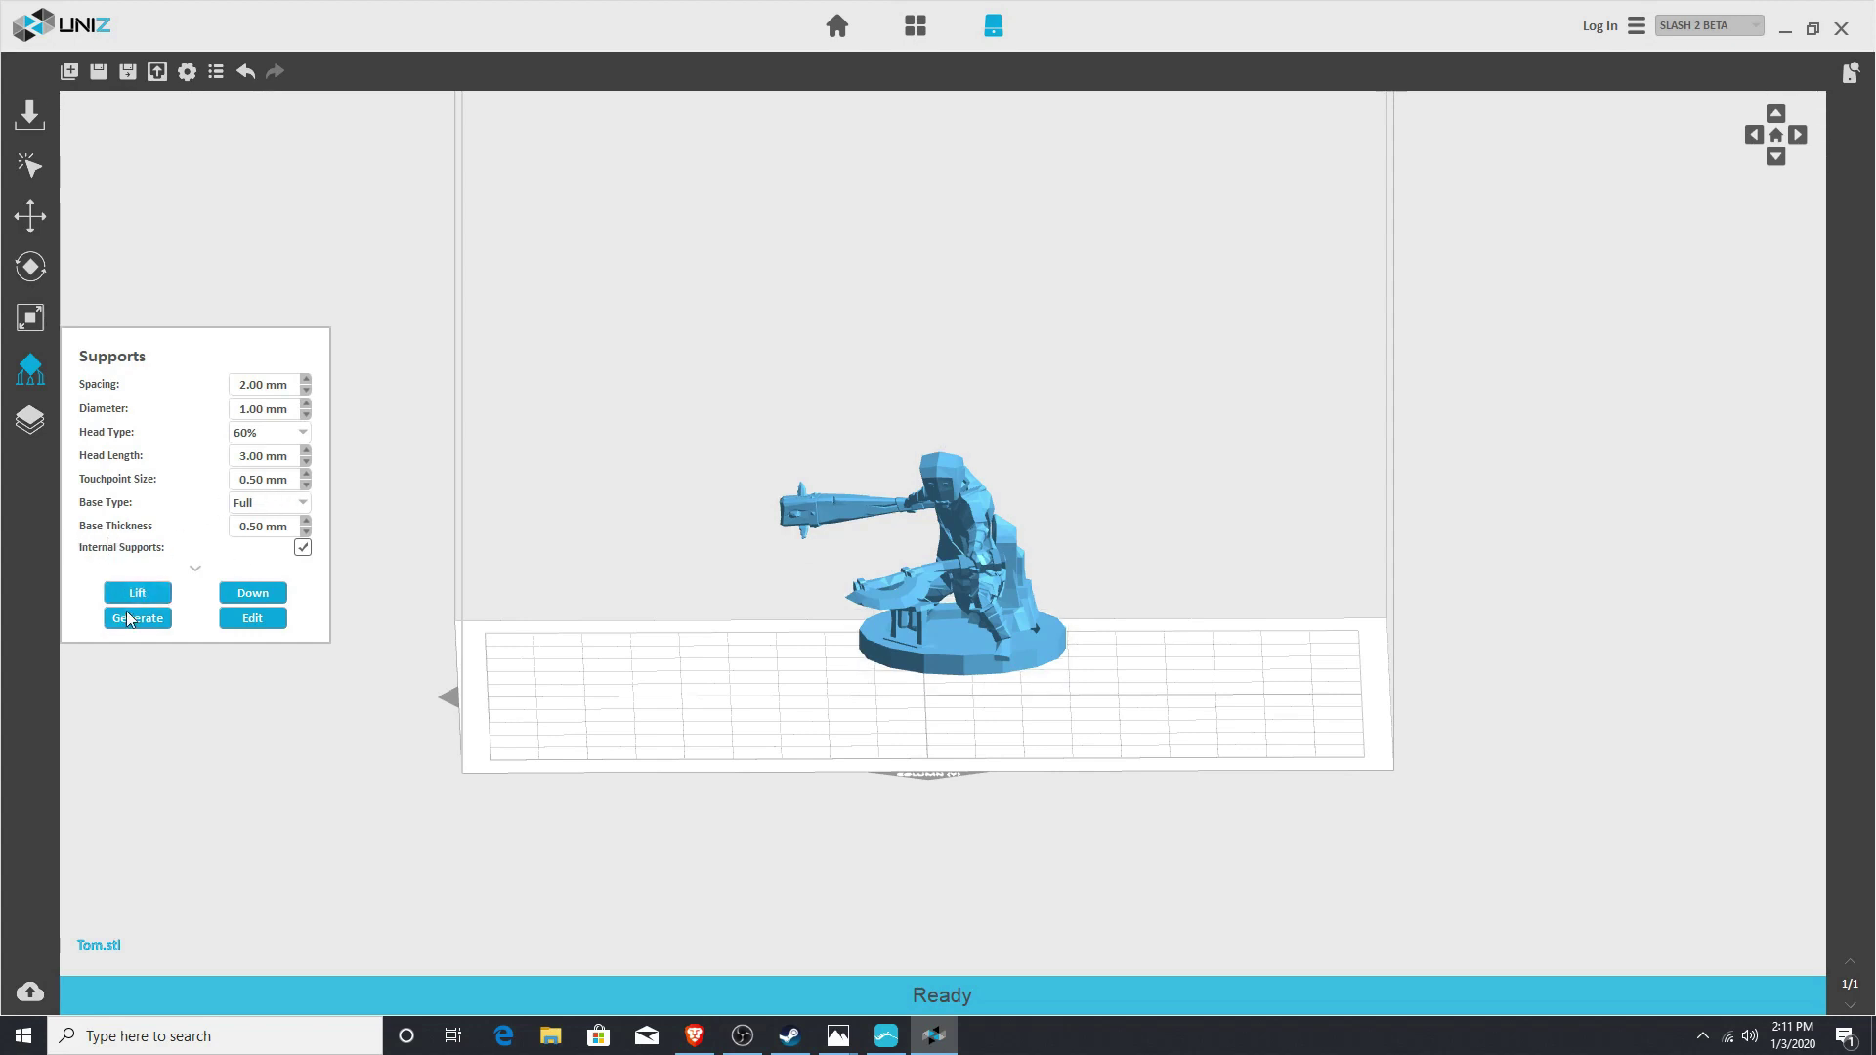
pyautogui.click(130, 617)
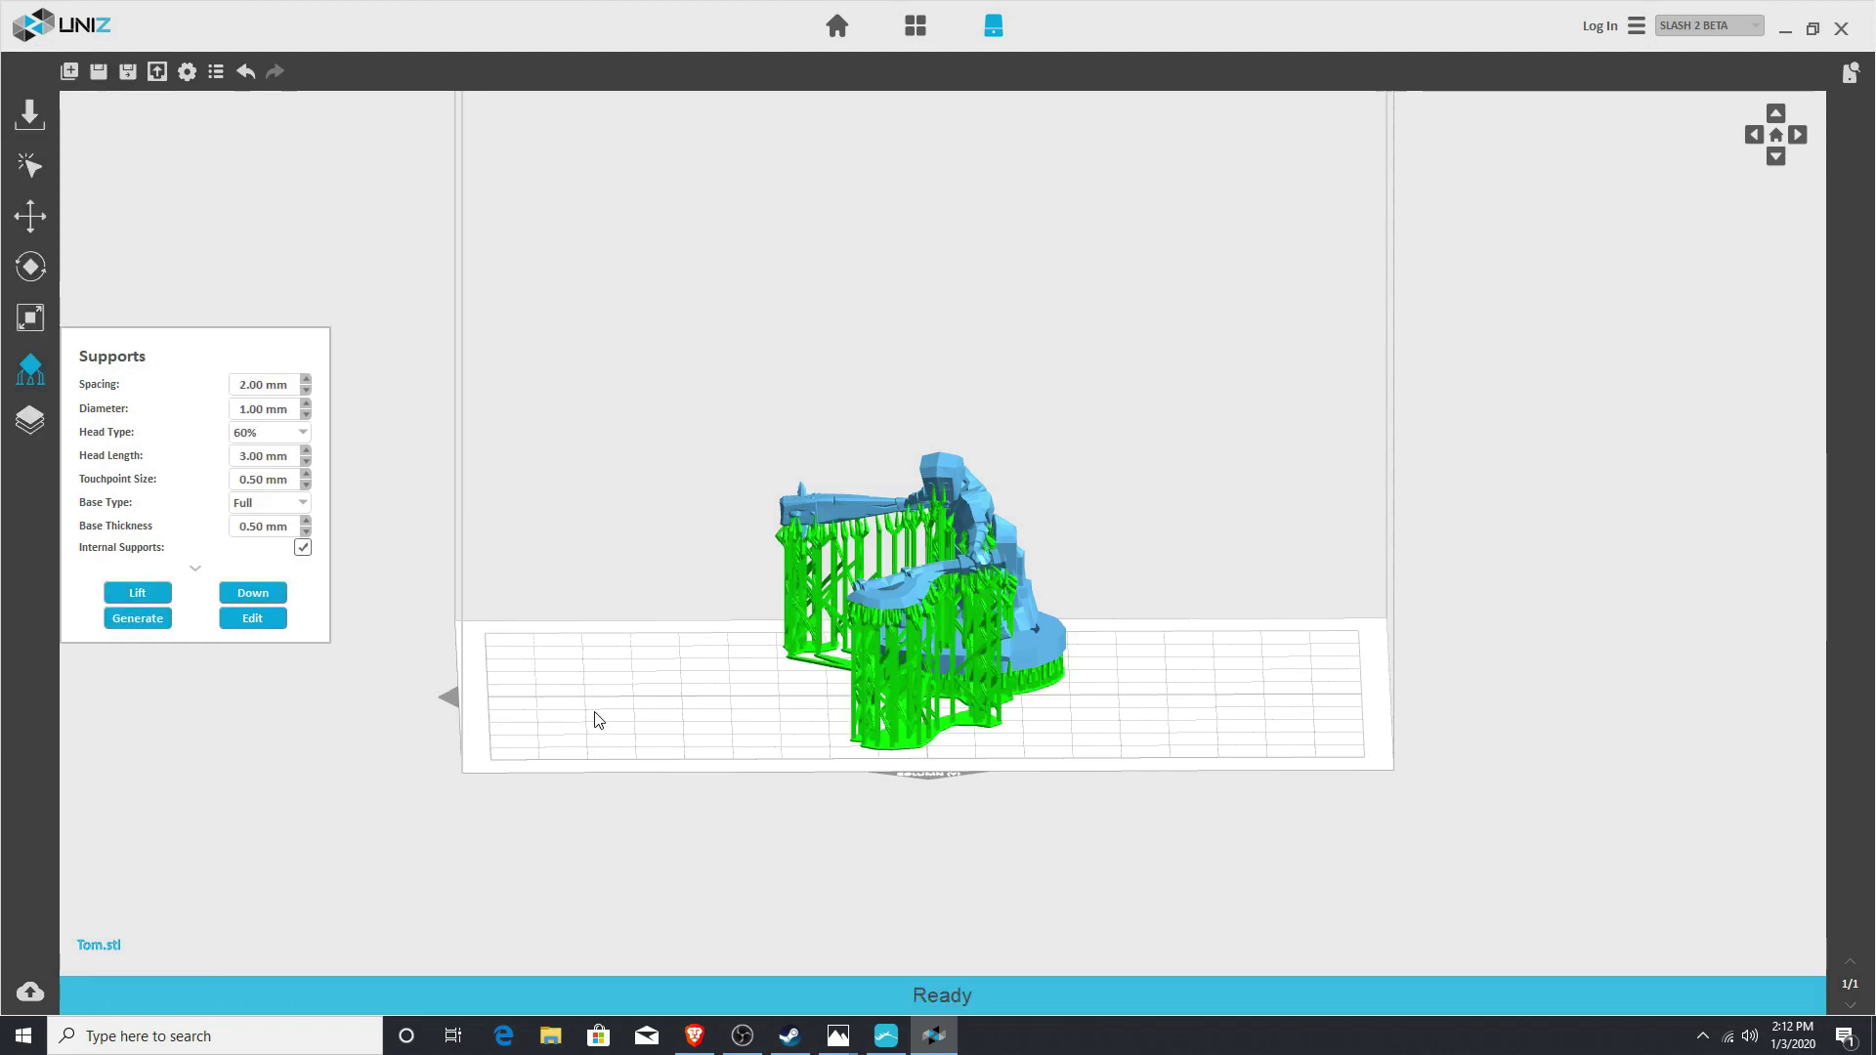
pyautogui.moveTo(581, 680); pyautogui.dragTo(1033, 661)
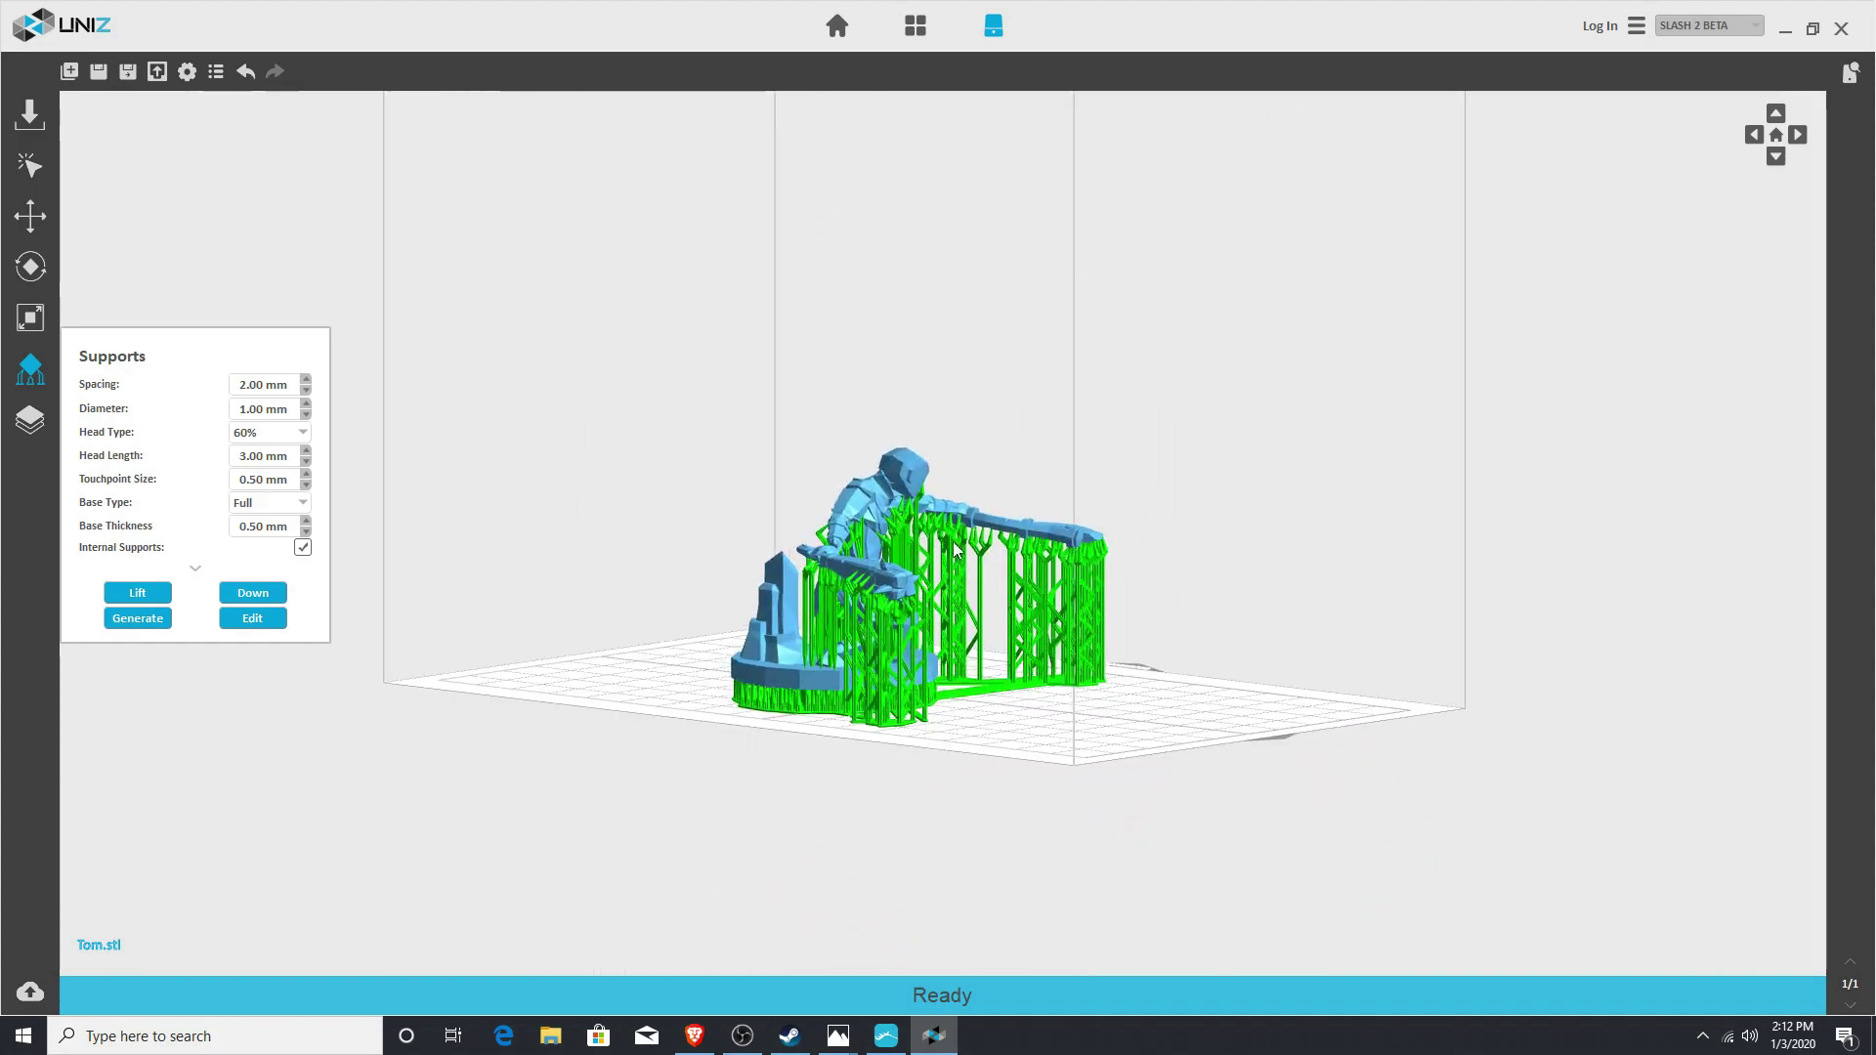
pyautogui.moveTo(566, 549); pyautogui.dragTo(947, 482)
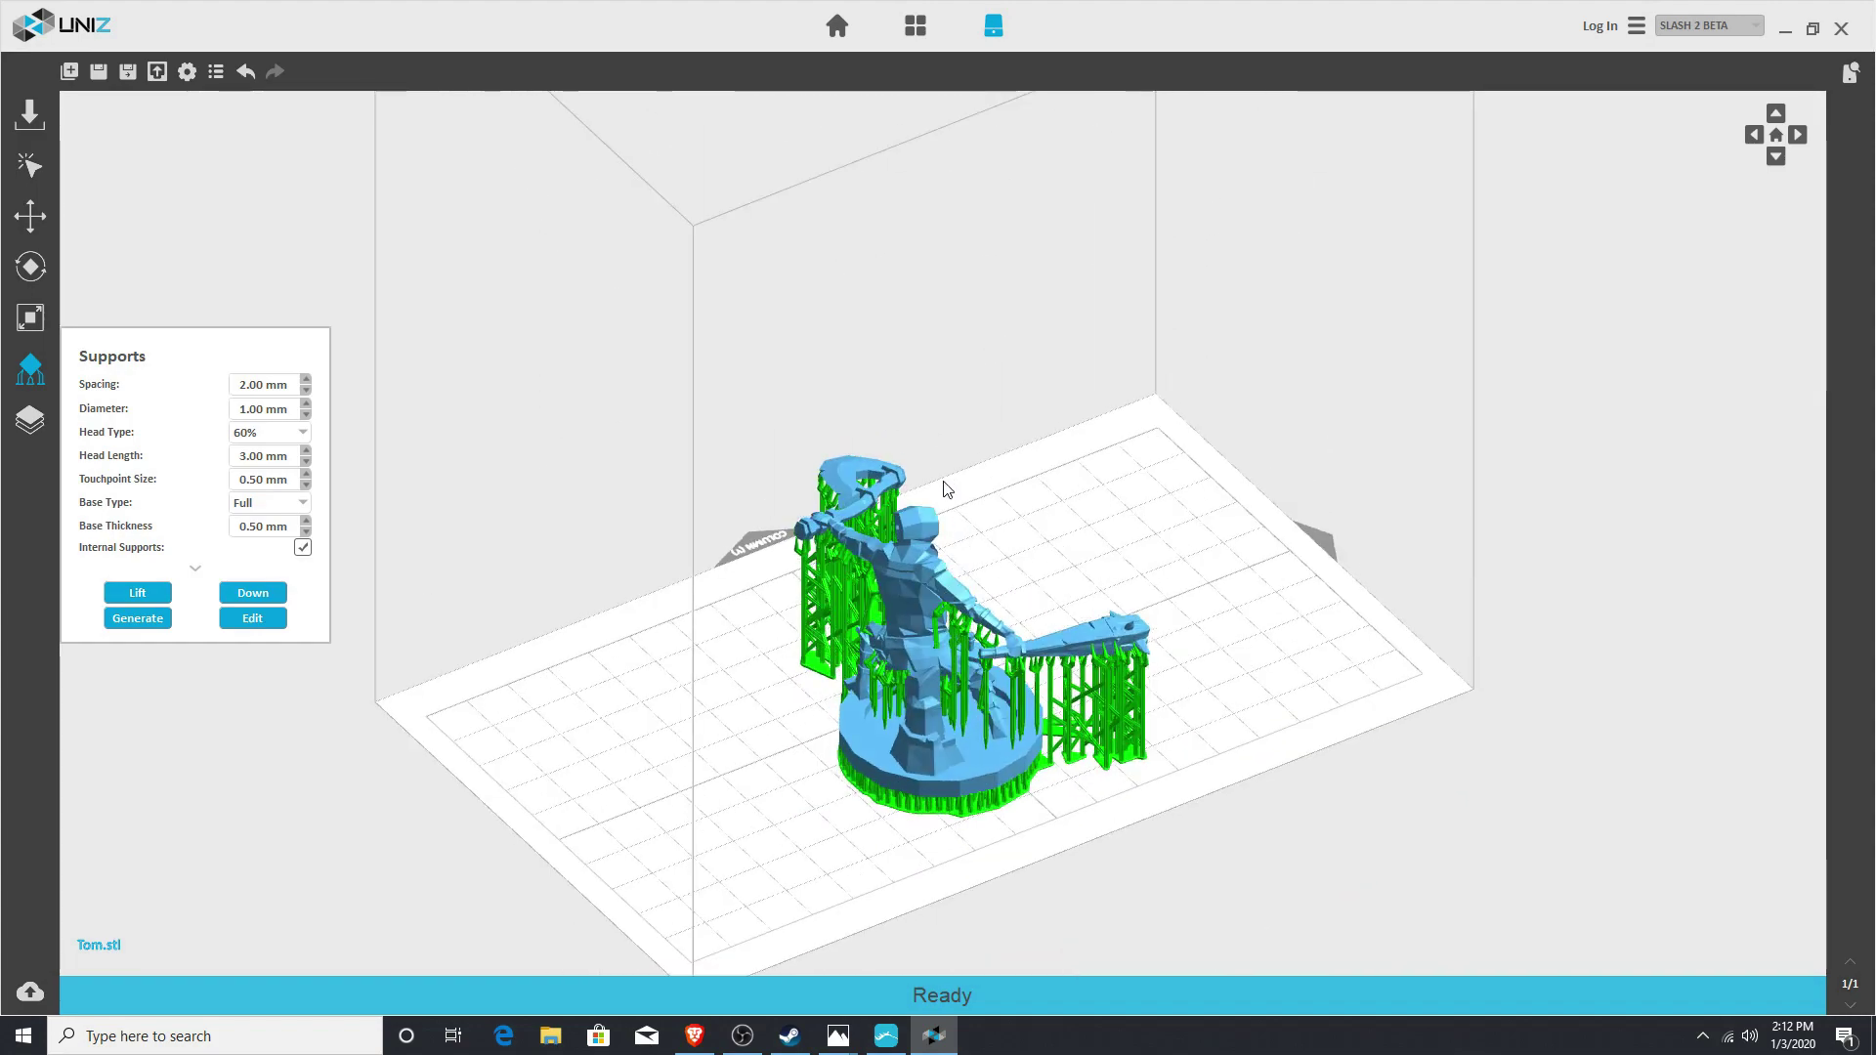
pyautogui.moveTo(1265, 565); pyautogui.dragTo(1134, 490)
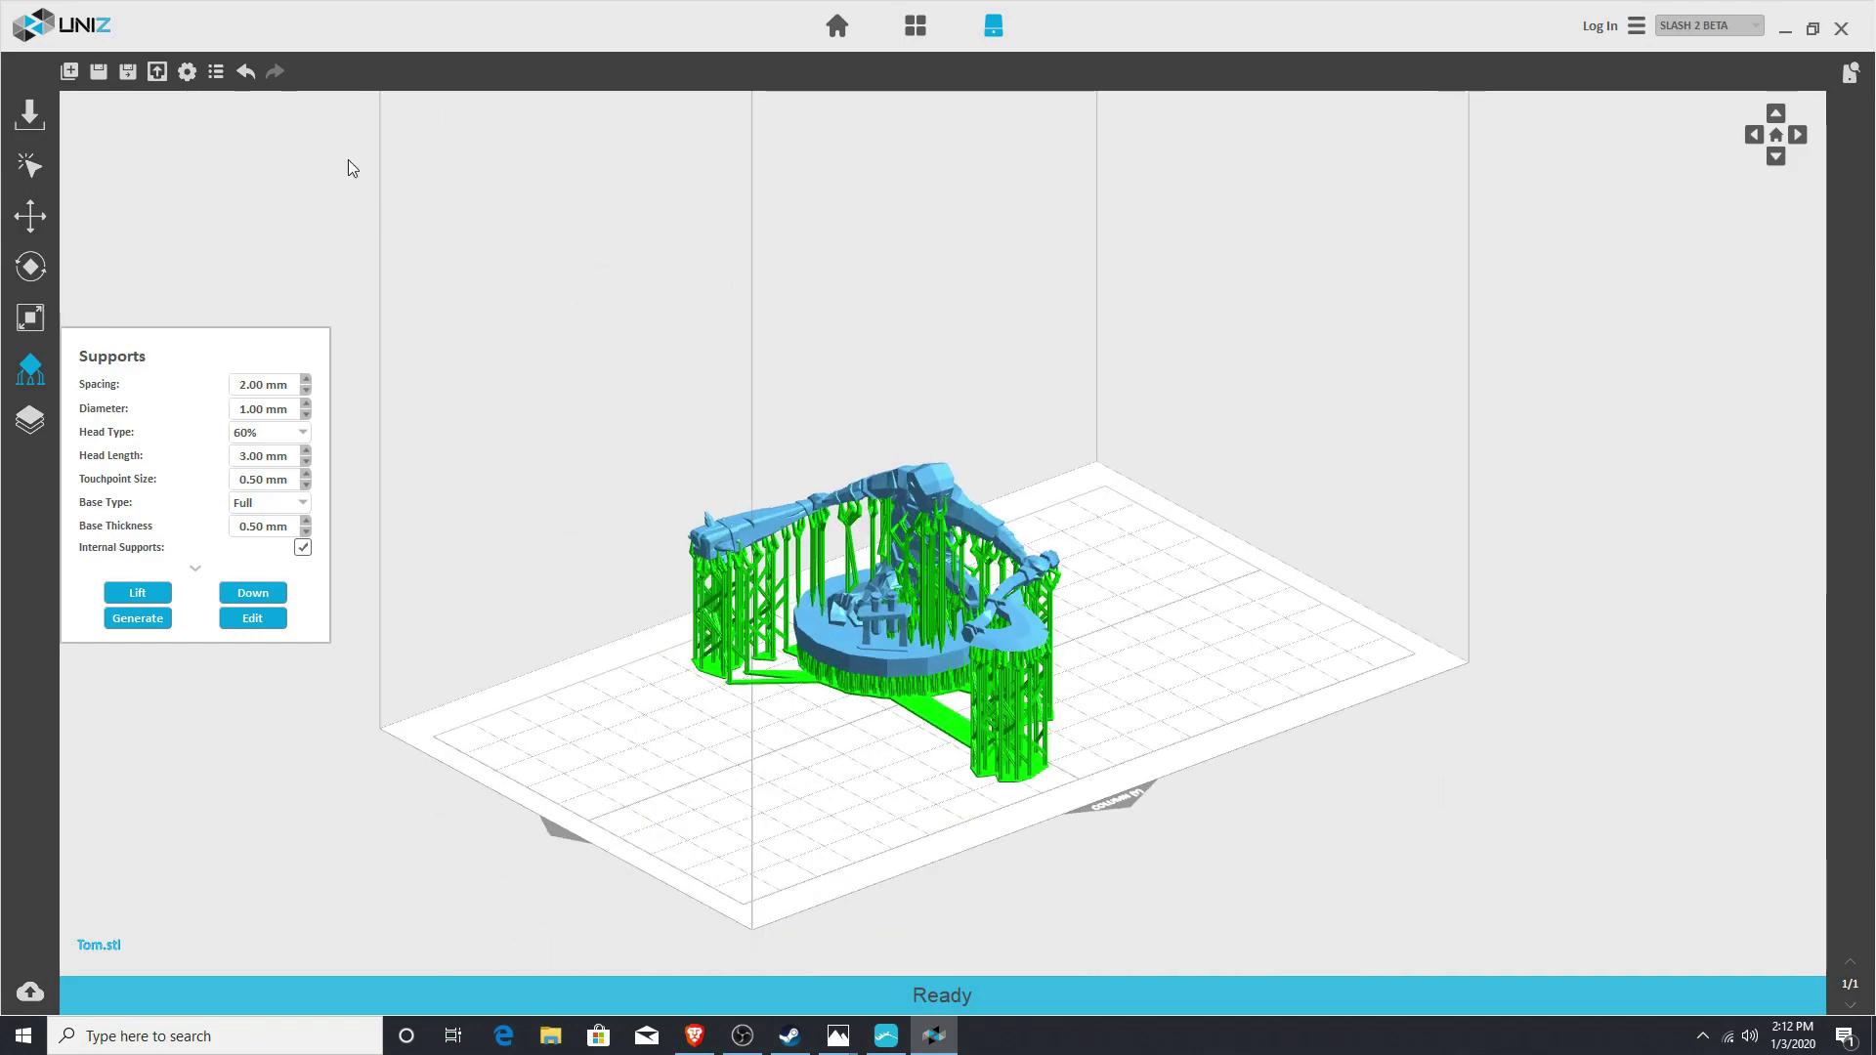
pyautogui.click(157, 72)
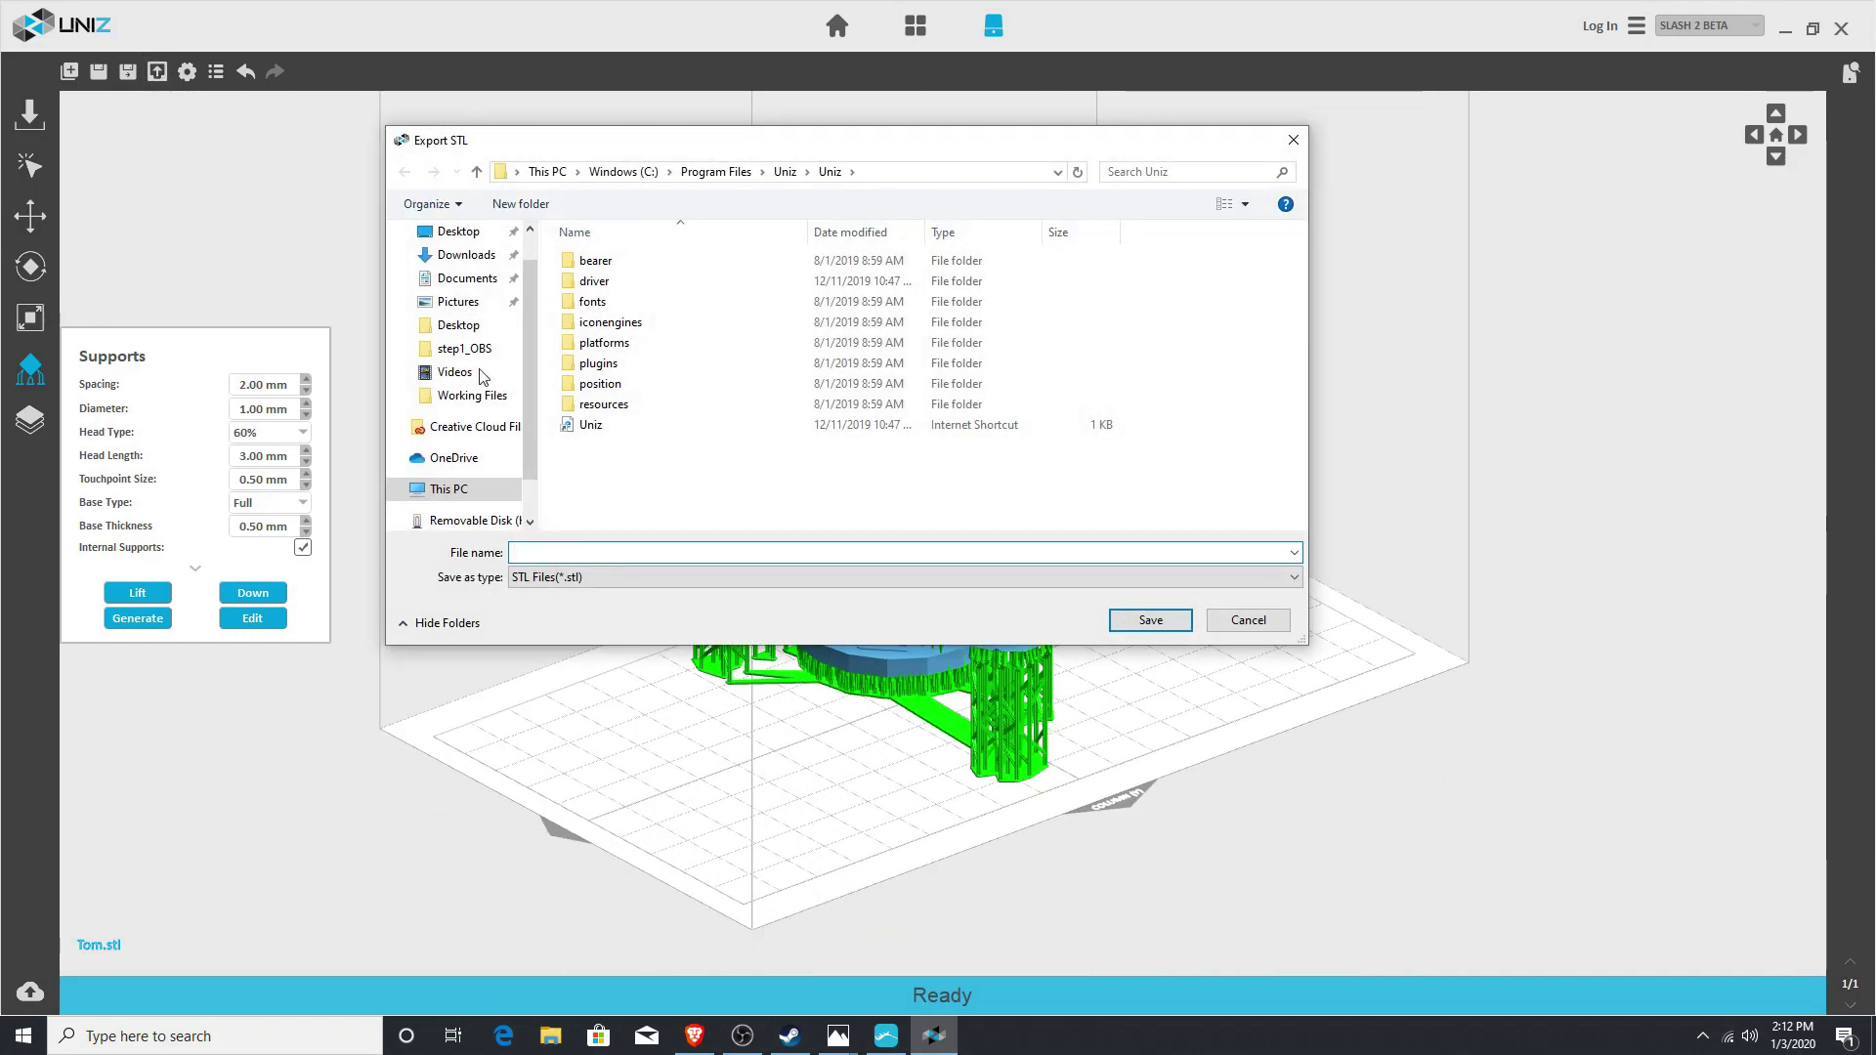
# Step: Save the supported model to the Desktop as Tom_Supported.stl and load it into CHITUBOX
pyautogui.write('Tom')
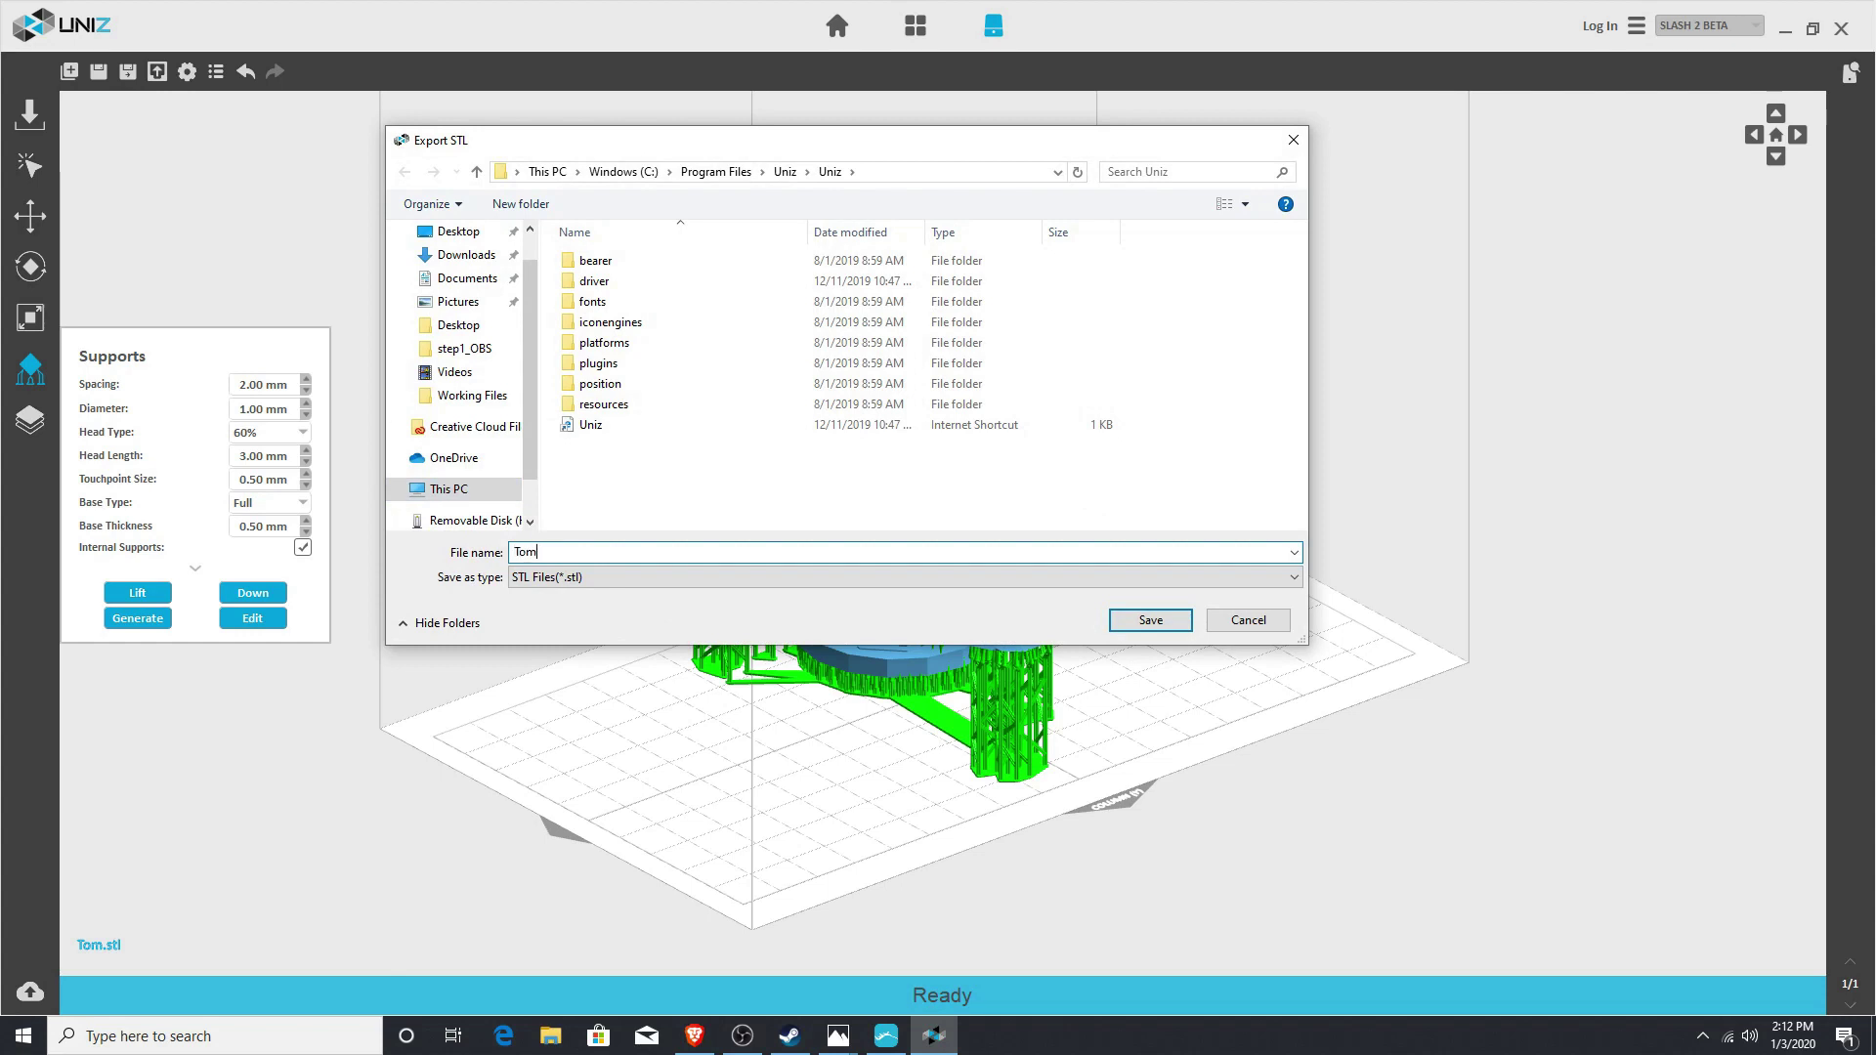
pyautogui.write('_Supported')
pyautogui.click(456, 232)
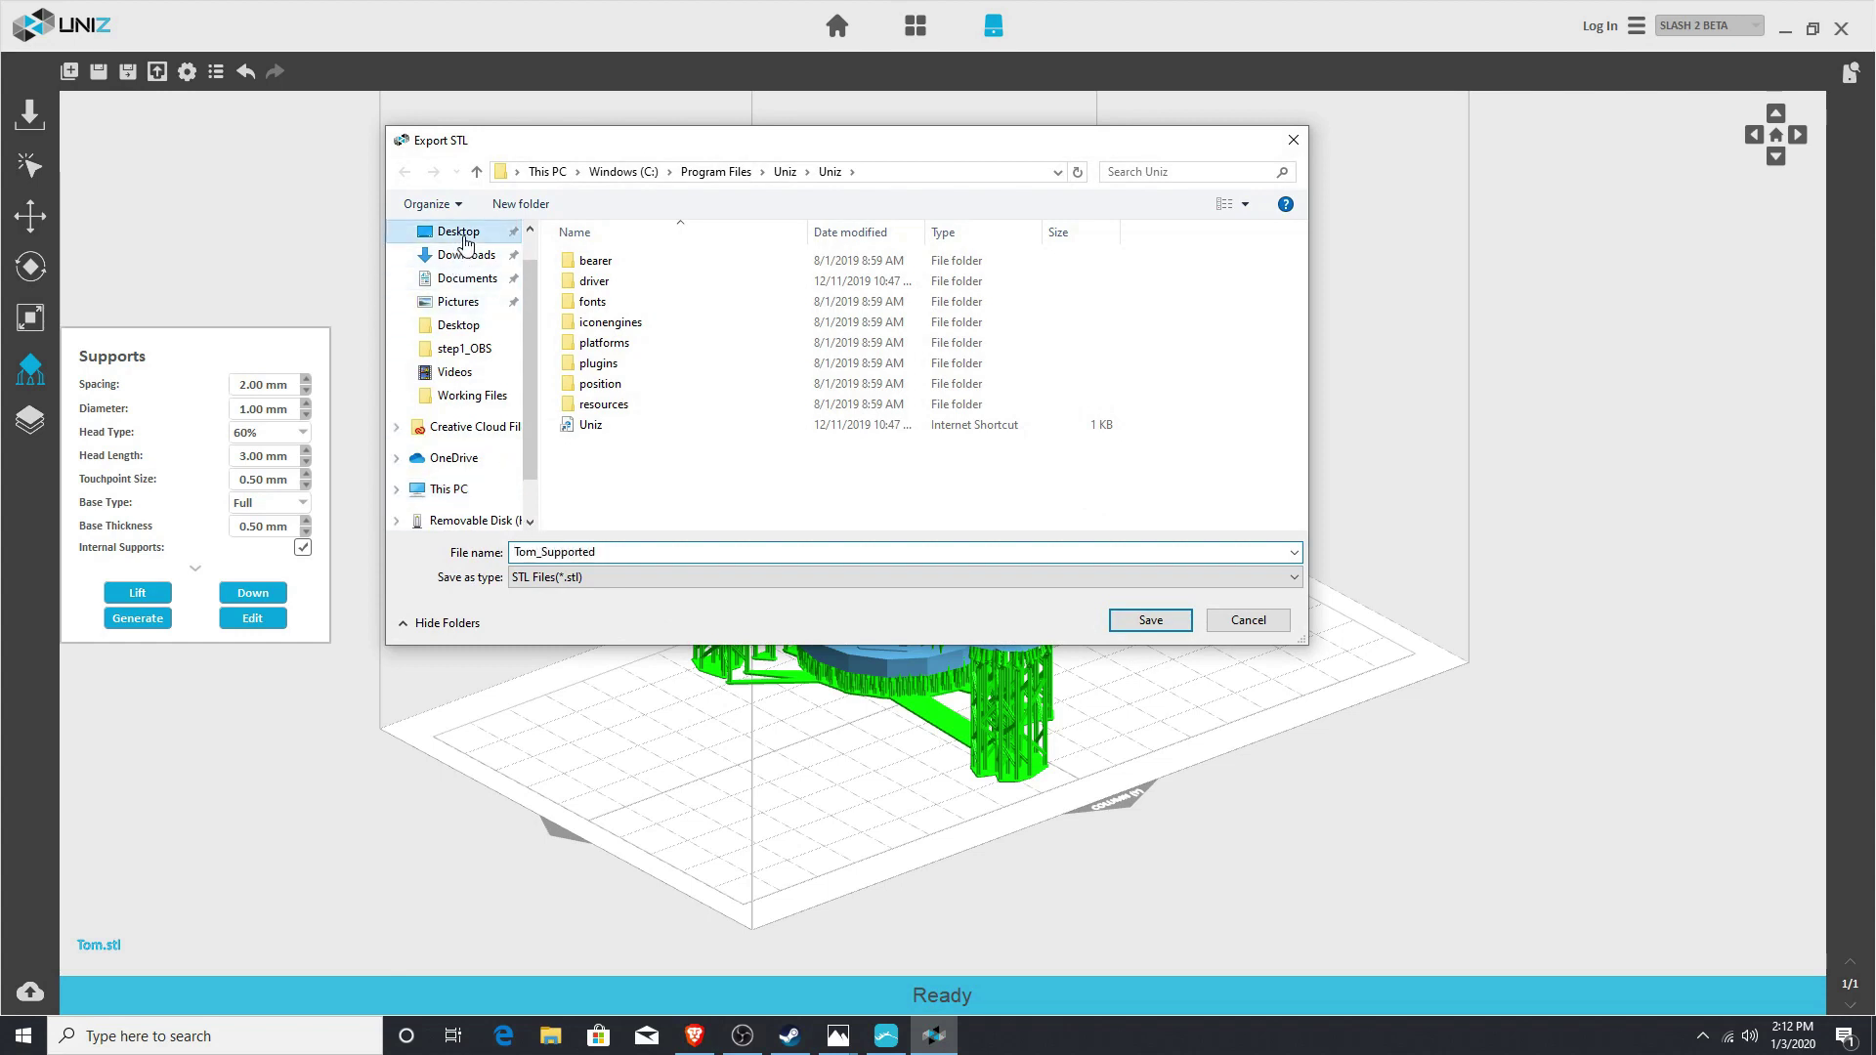
pyautogui.click(1177, 622)
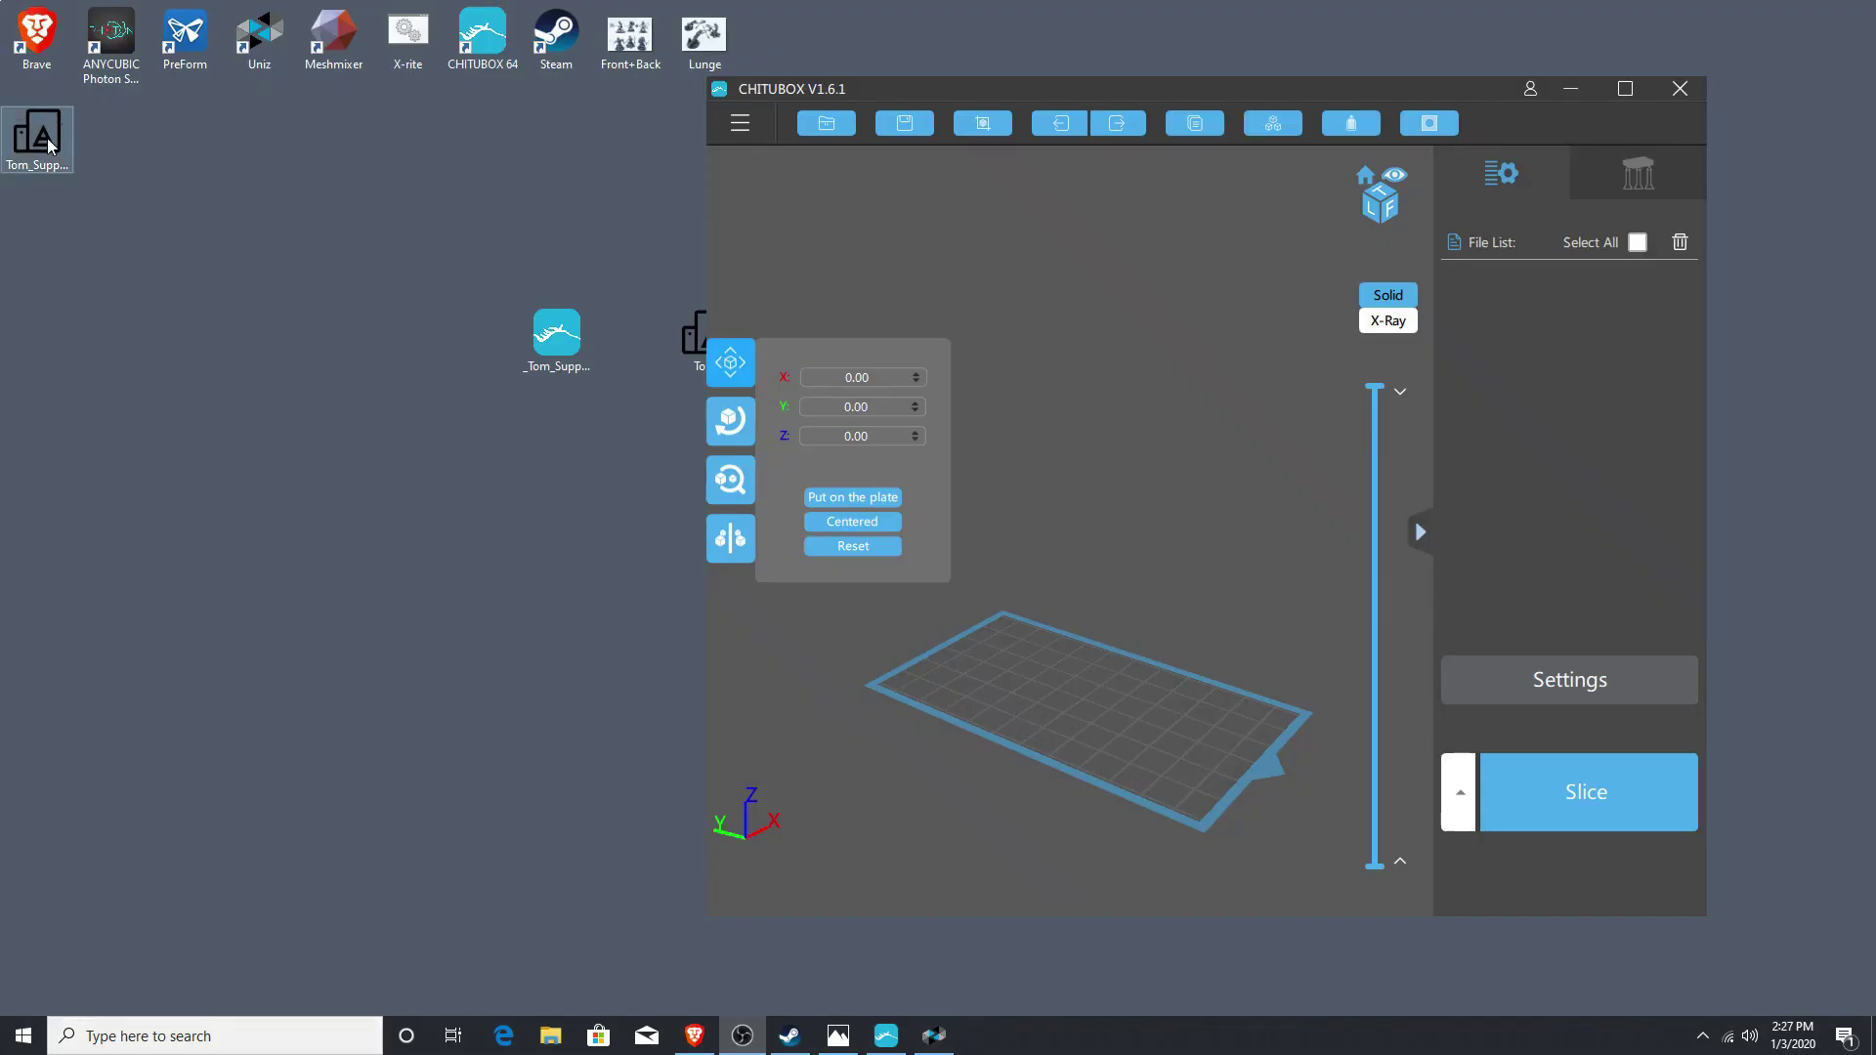
pyautogui.moveTo(37, 142); pyautogui.dragTo(1080, 687)
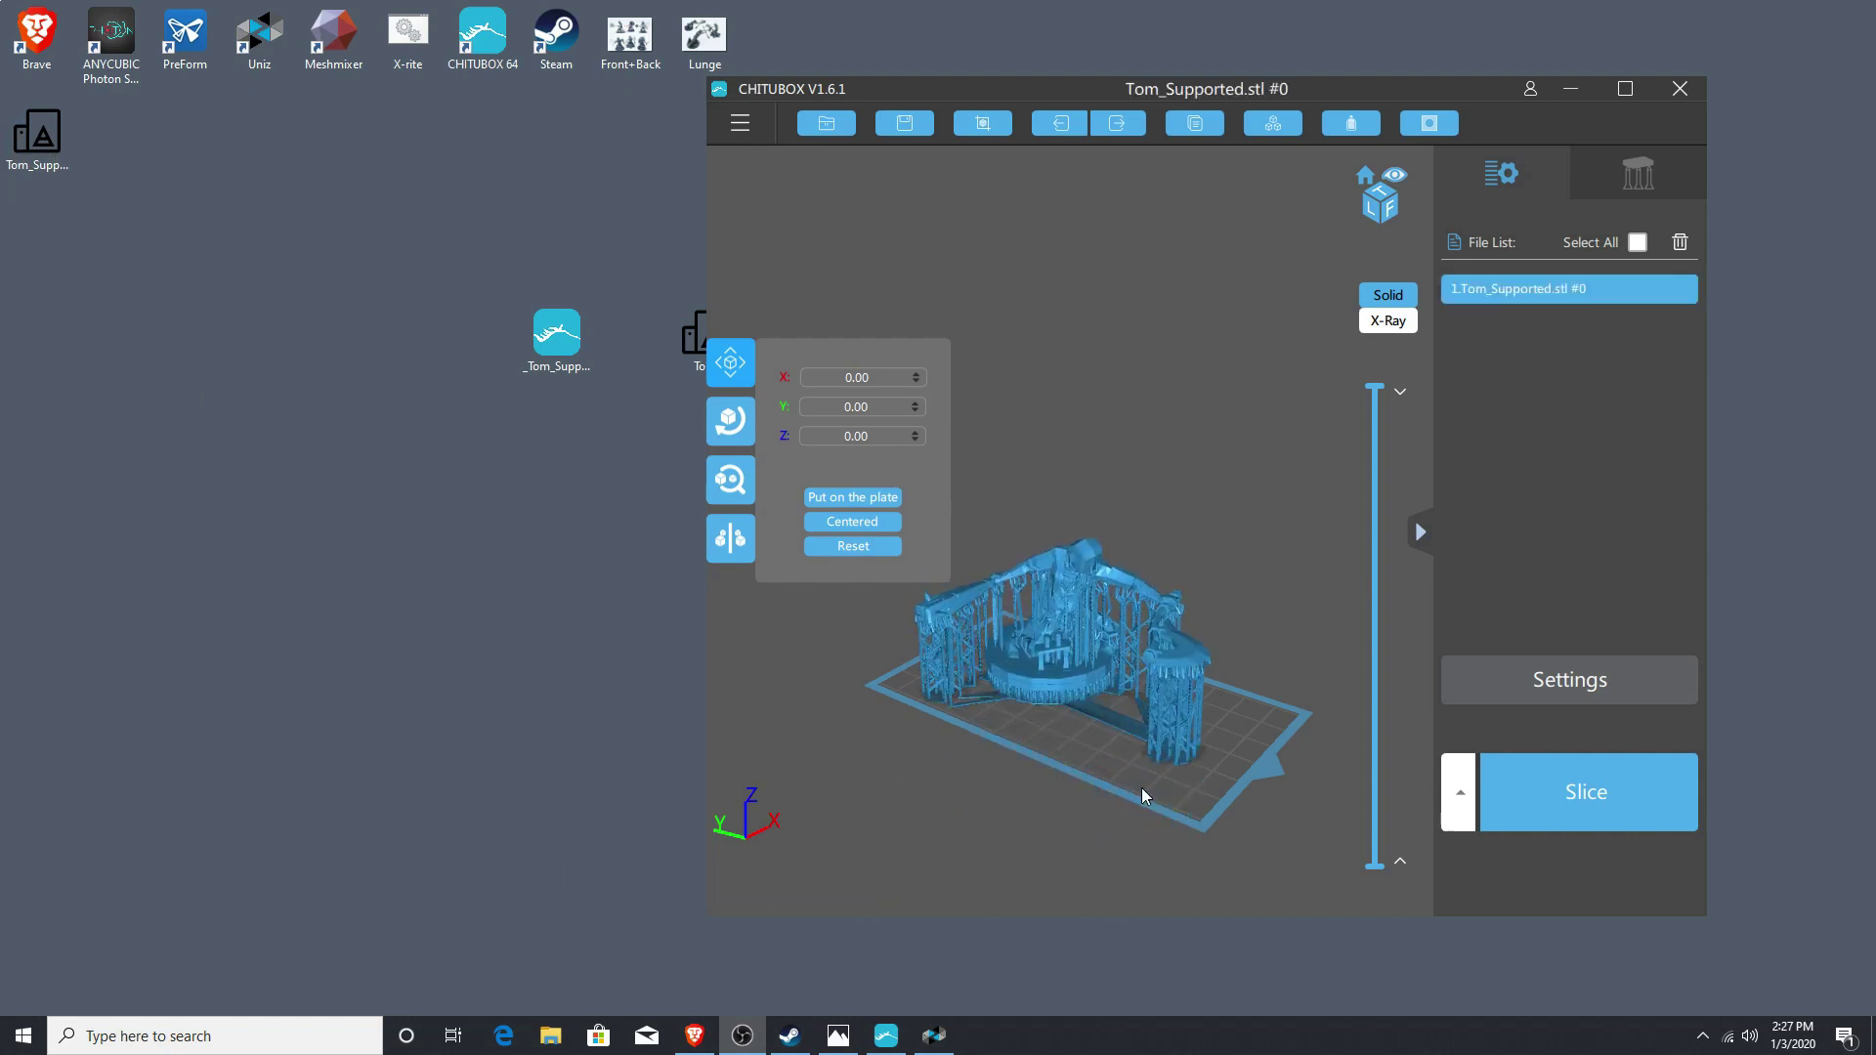
# Step: Set Exposure Time to 13 seconds in CHITUBOX's print settings for Tom_Supported.stl
pyautogui.moveTo(1353, 94); pyautogui.dragTo(1274, 103)
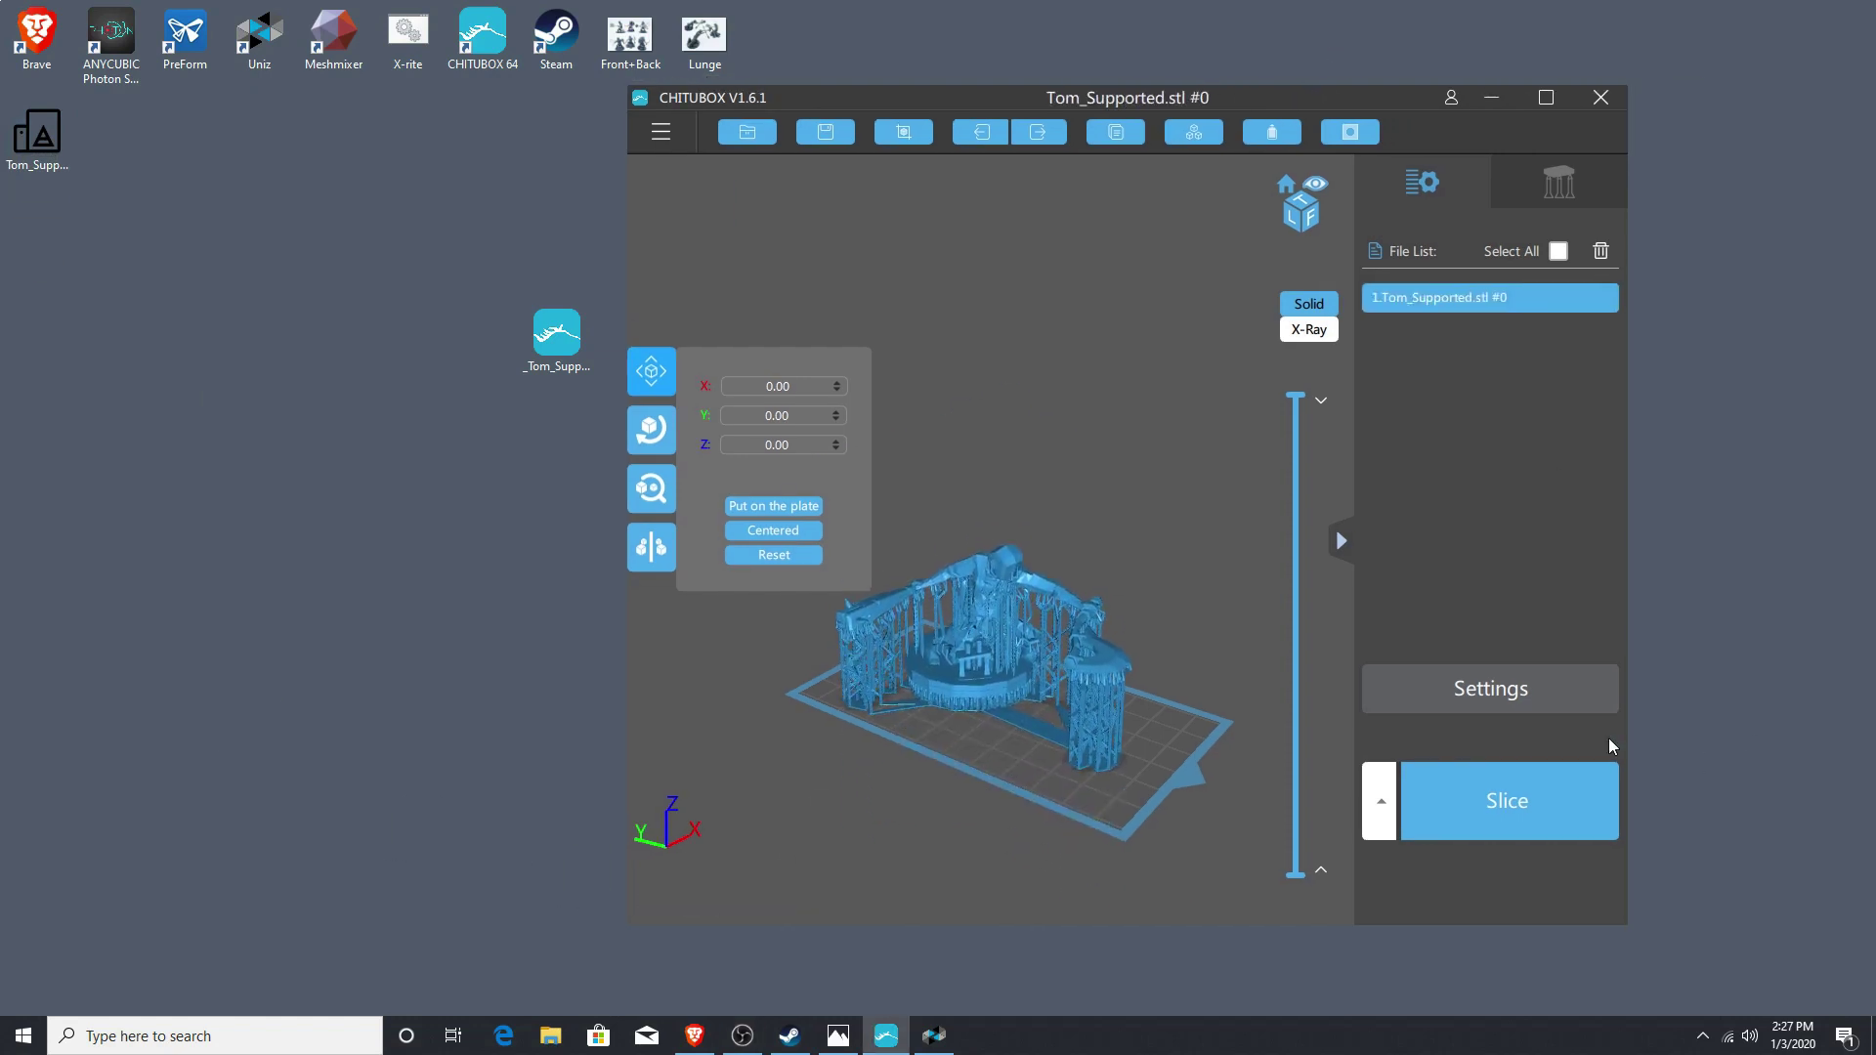
pyautogui.click(1512, 701)
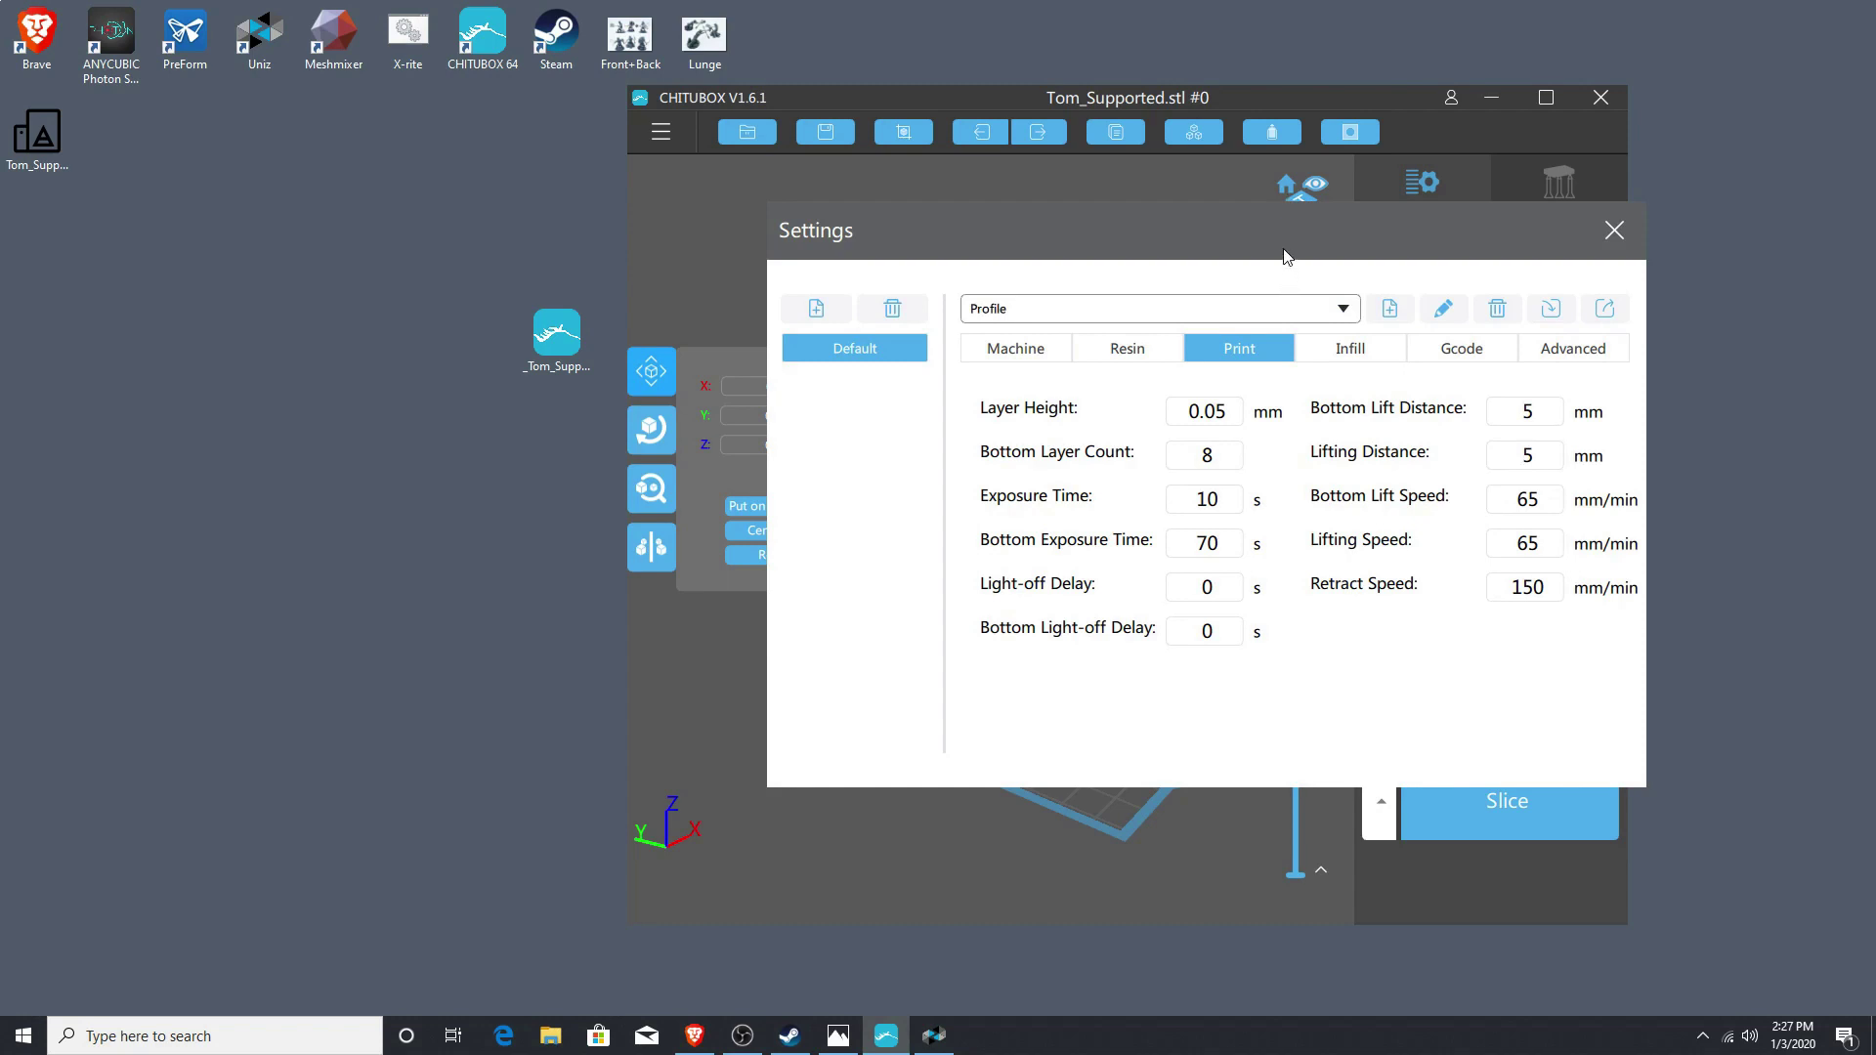
pyautogui.doubleClick(1196, 506)
pyautogui.write('13')
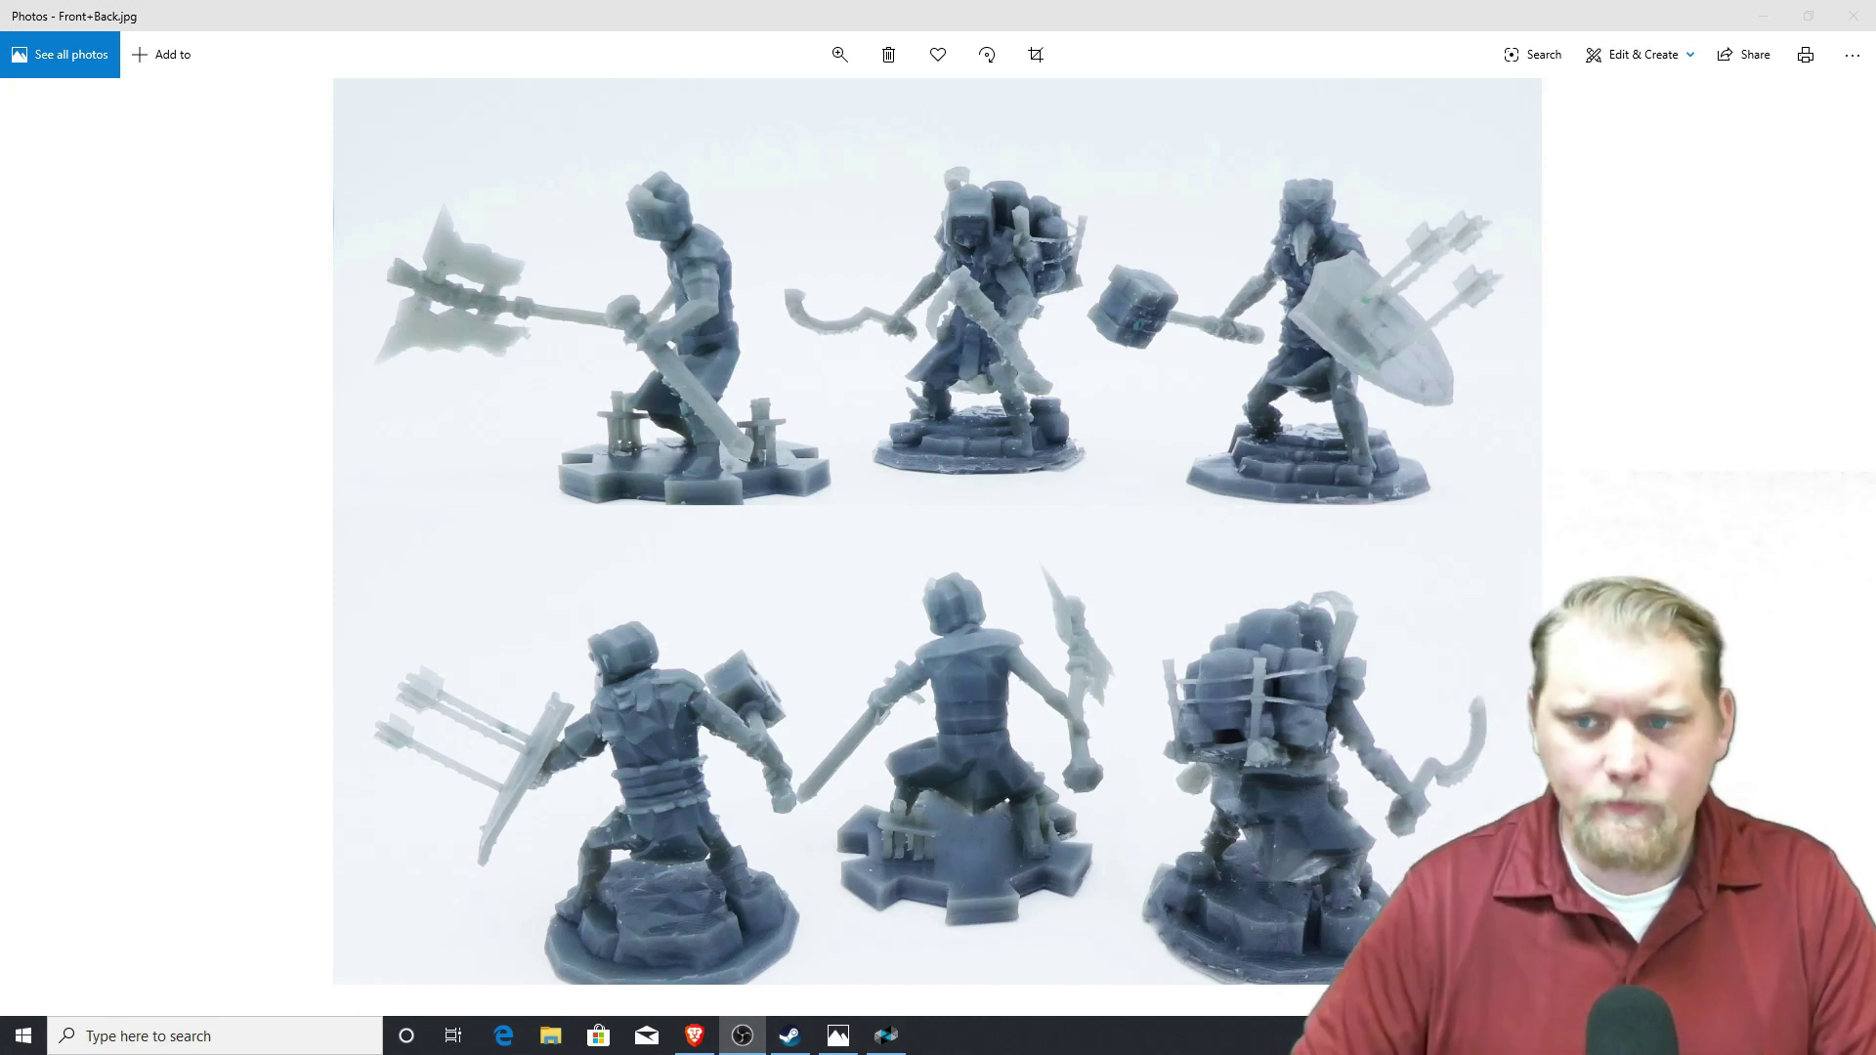
# Step: Advance the Photos viewer from Front+Back.jpg to Lunge.jpg
pyautogui.click(1830, 534)
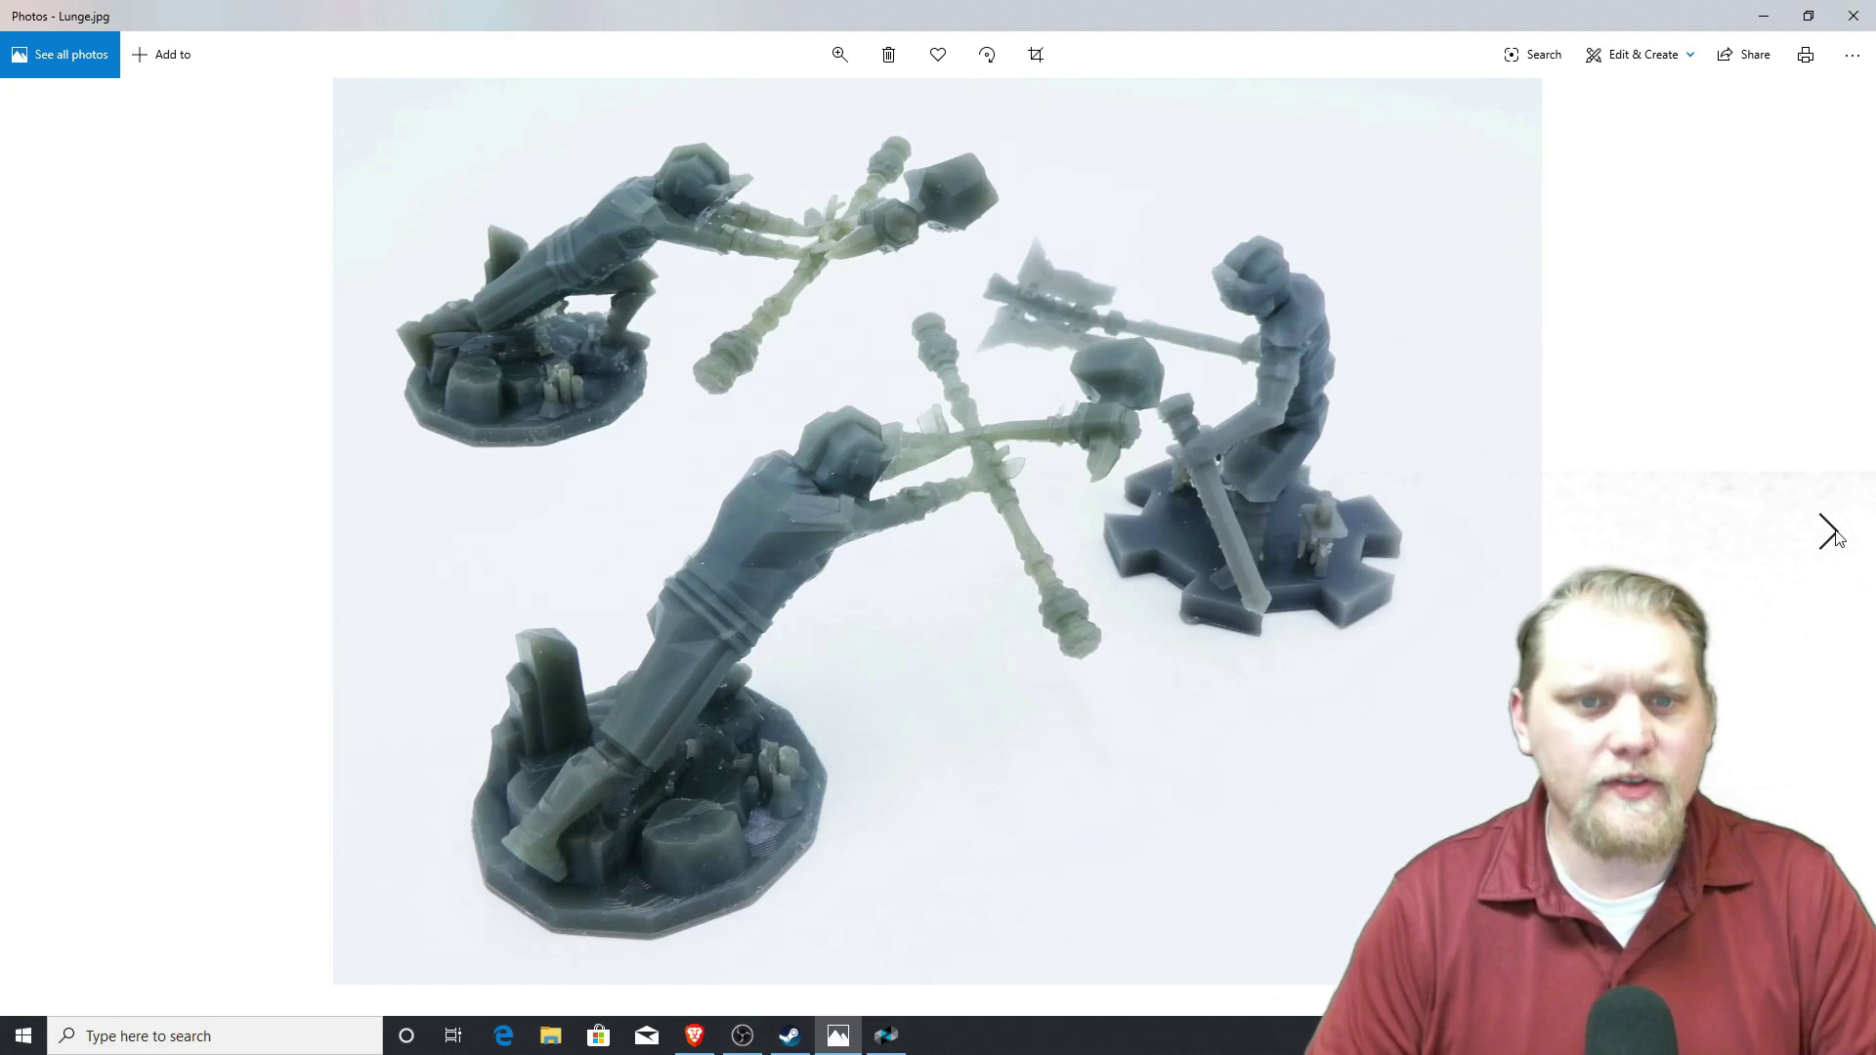